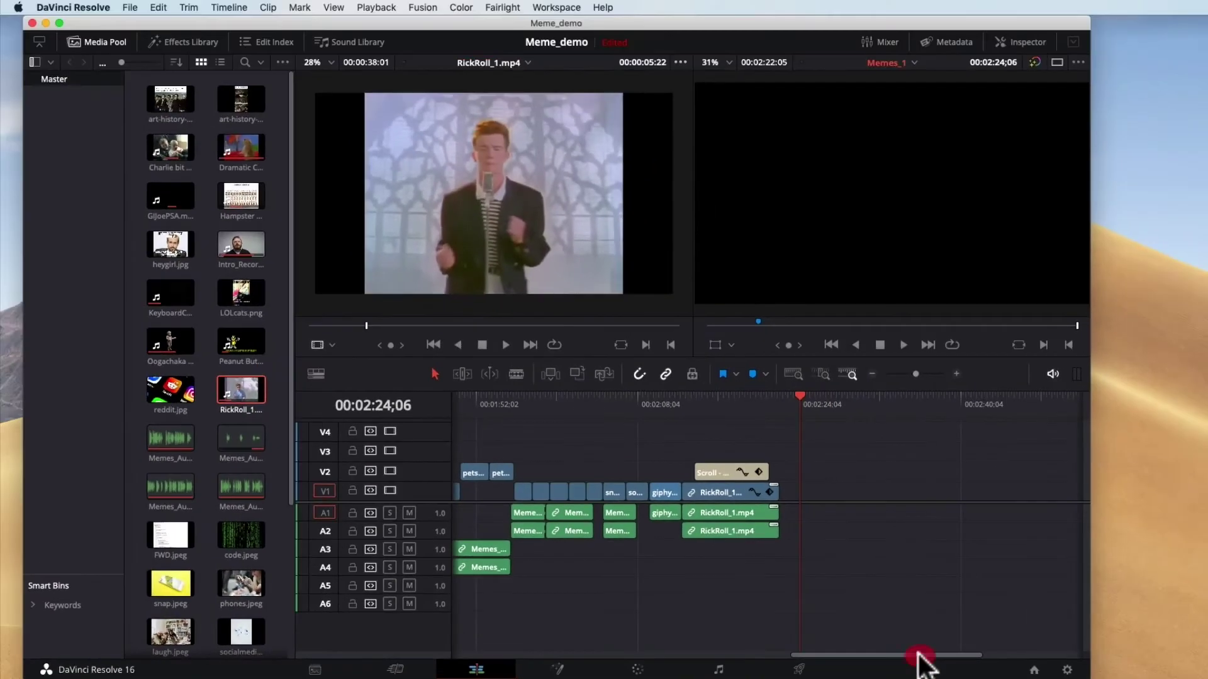
# Step: Scroll the timeline to the empty stretch after 00:02:24 and select RickRoll_1.mp4 in the Media Pool
pyautogui.moveTo(919, 655); pyautogui.dragTo(1003, 663)
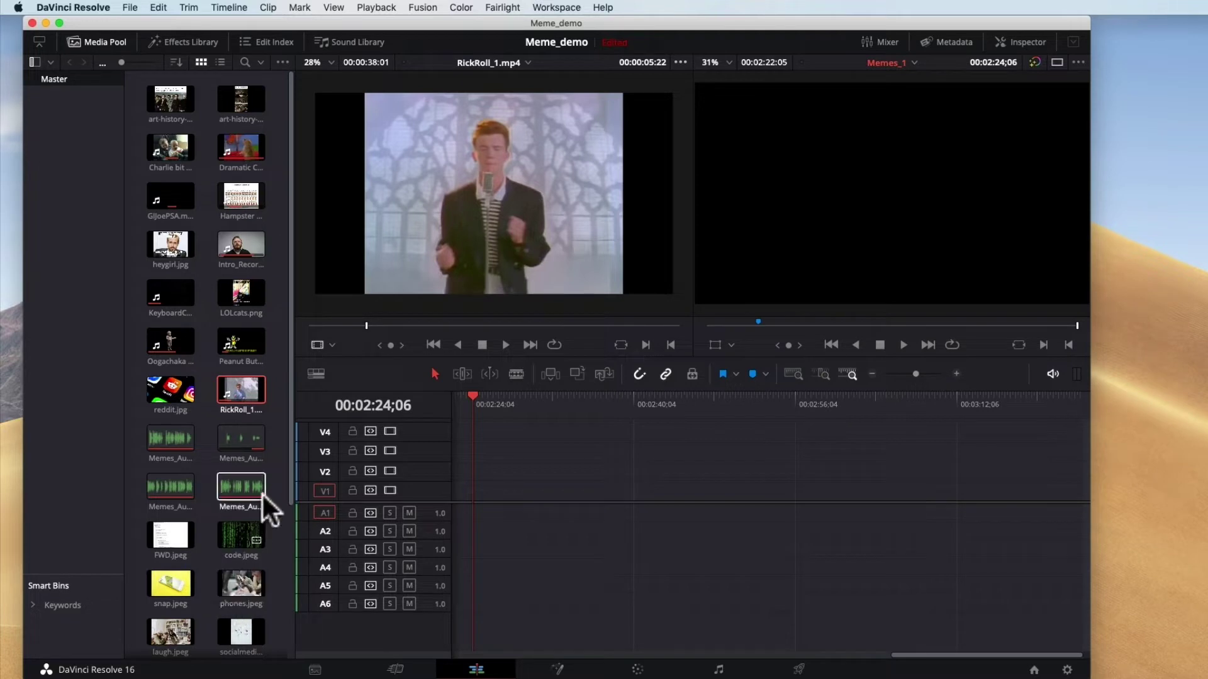
pyautogui.click(257, 404)
# Step: Place RickRoll_1.mp4 on V1/A1 after 00:02:24 and play it back from around 00:02:31
pyautogui.moveTo(236, 380); pyautogui.dragTo(547, 492)
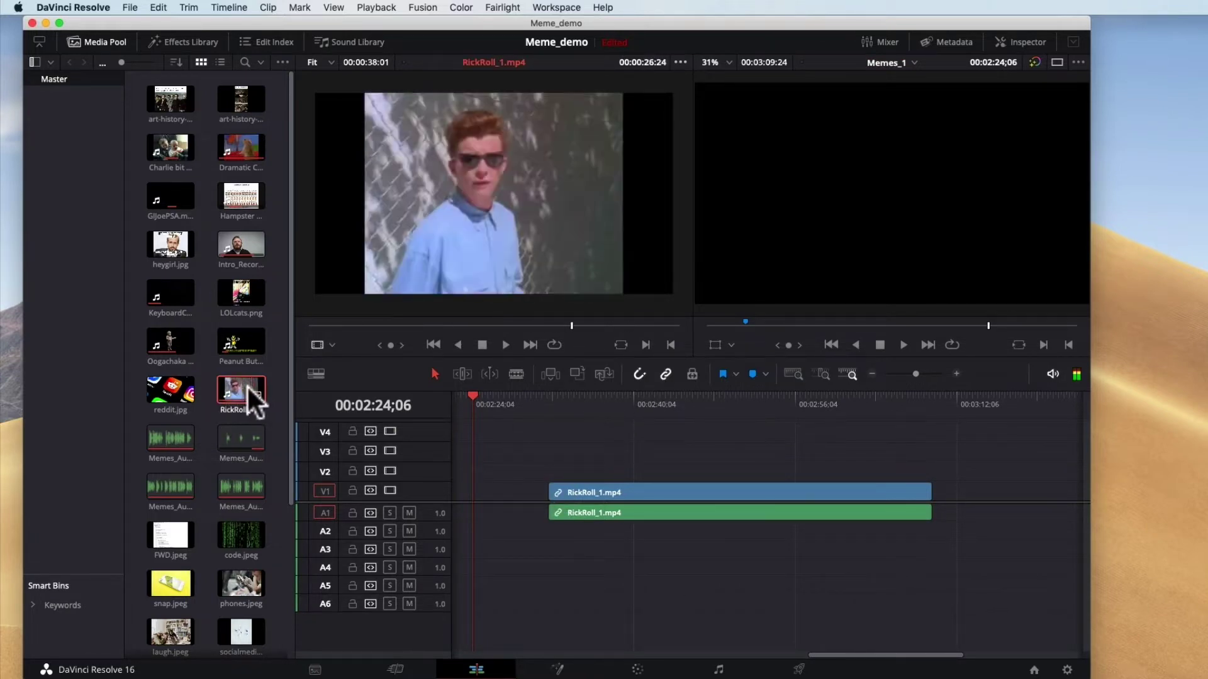
pyautogui.click(568, 401)
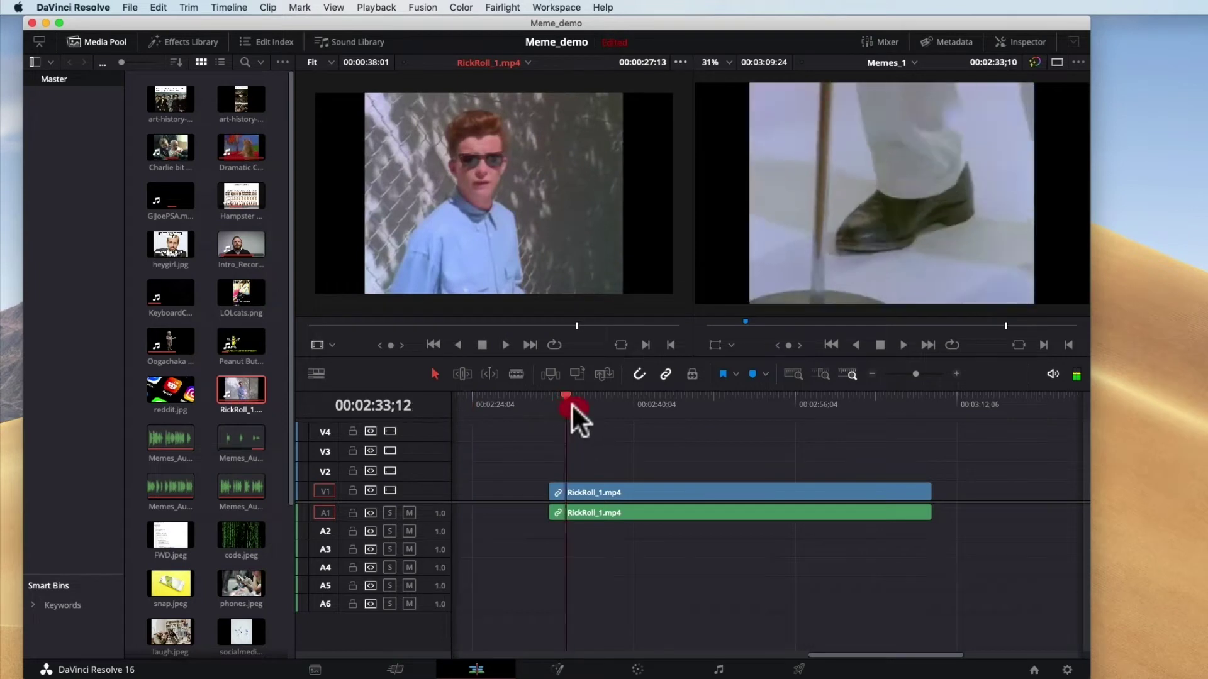
pyautogui.moveTo(571, 404)
pyautogui.mouseDown()
pyautogui.moveTo(583, 402)
pyautogui.moveTo(553, 410)
pyautogui.mouseUp()
pyautogui.press('space')
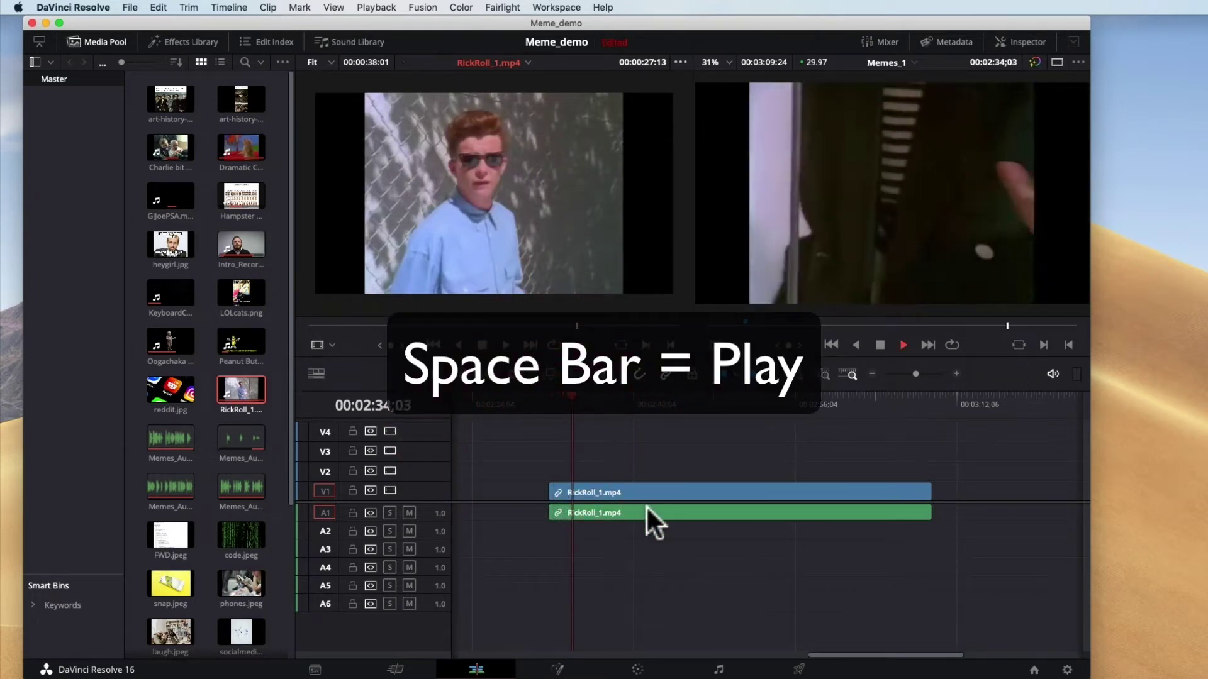
pyautogui.press('space')
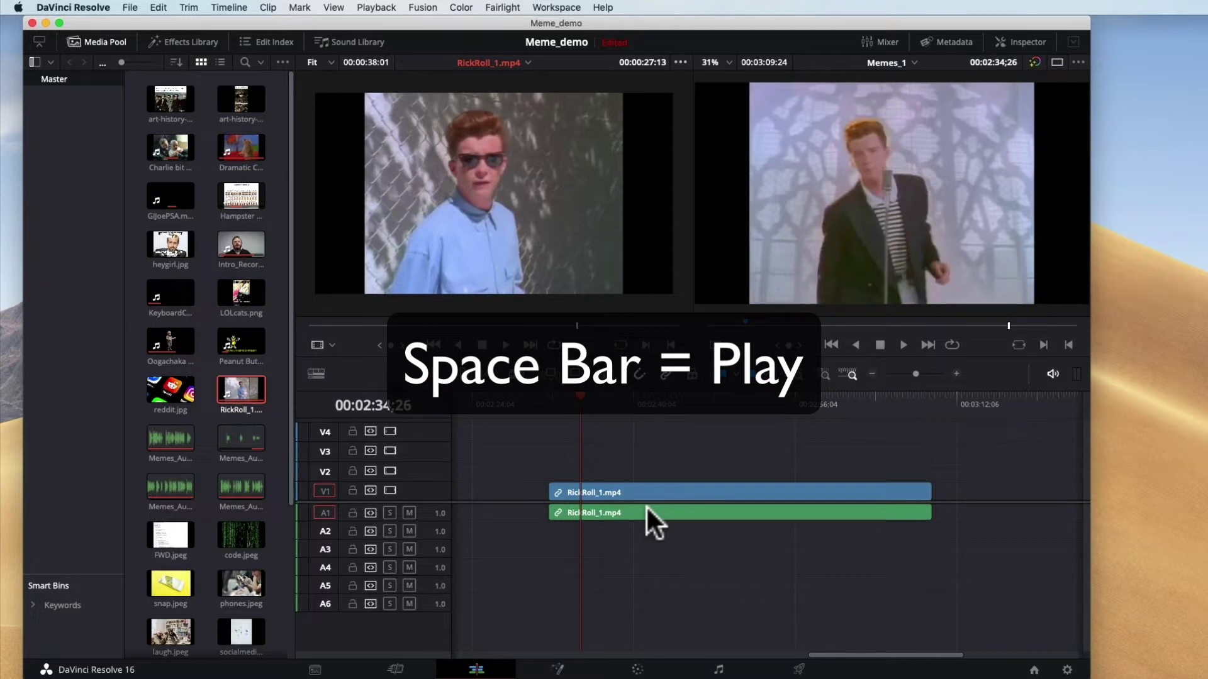
# Step: Shift the RickRoll video and audio clips 24 frames earlier, then delete them
pyautogui.click(667, 488)
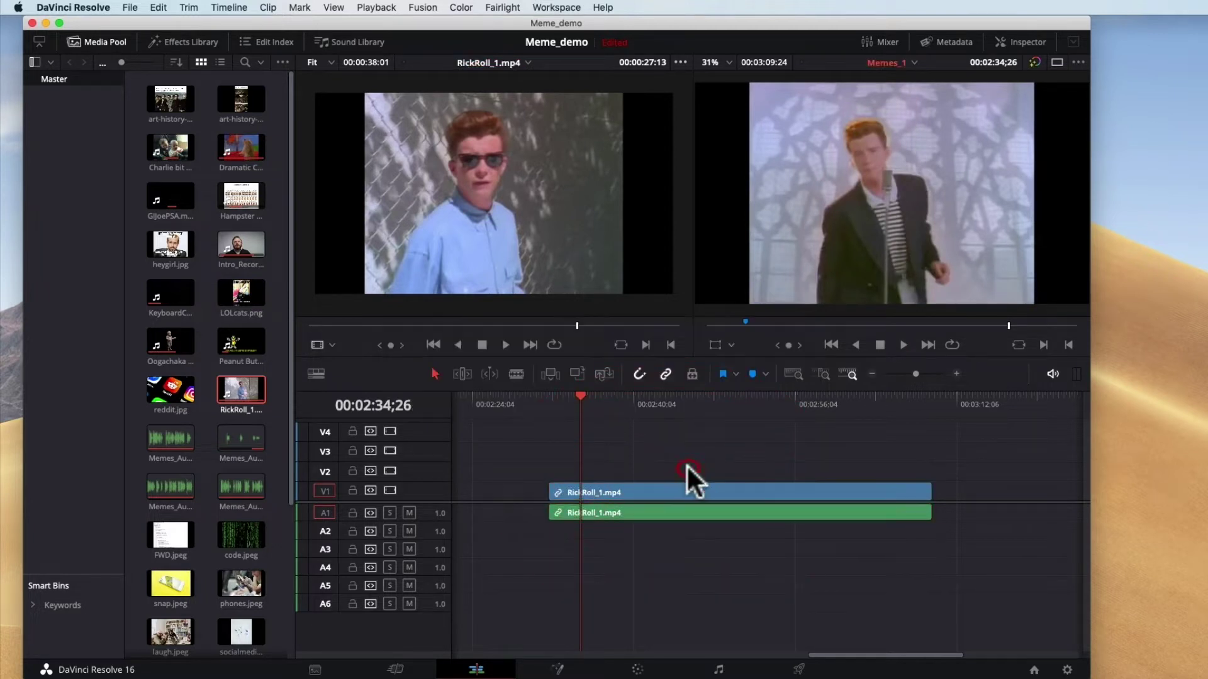
pyautogui.click(669, 489)
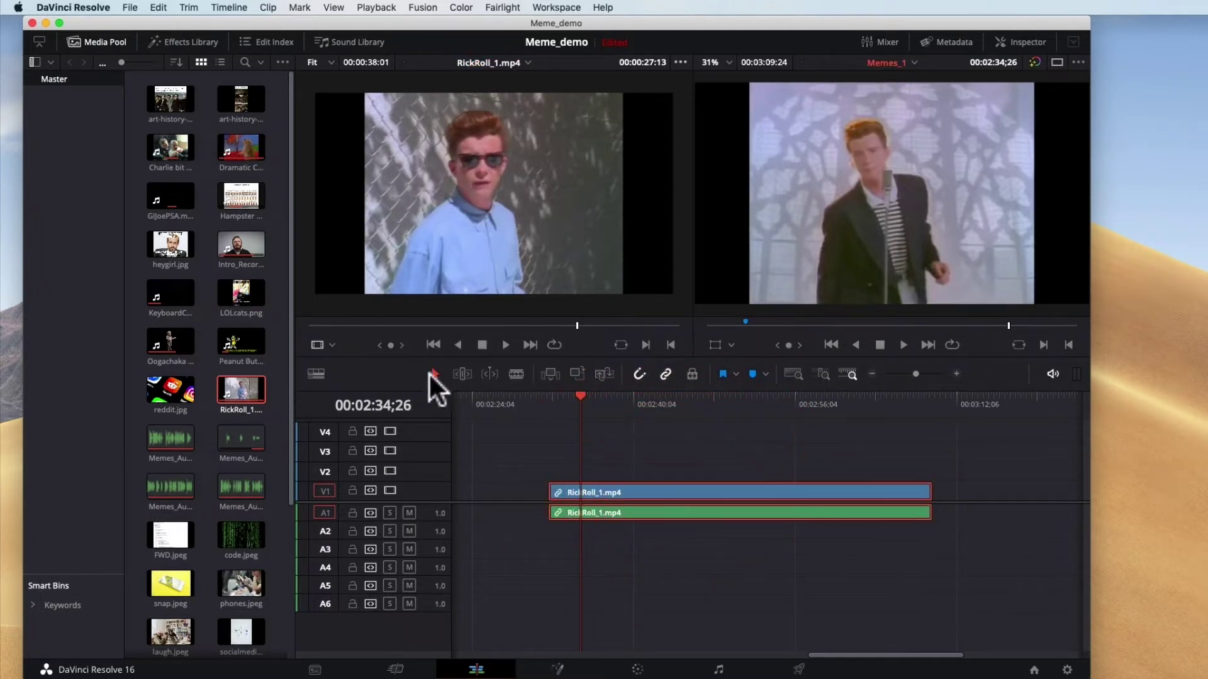
pyautogui.moveTo(641, 492)
pyautogui.mouseDown()
pyautogui.moveTo(689, 490)
pyautogui.moveTo(613, 503)
pyautogui.moveTo(660, 501)
pyautogui.moveTo(636, 500)
pyautogui.mouseUp()
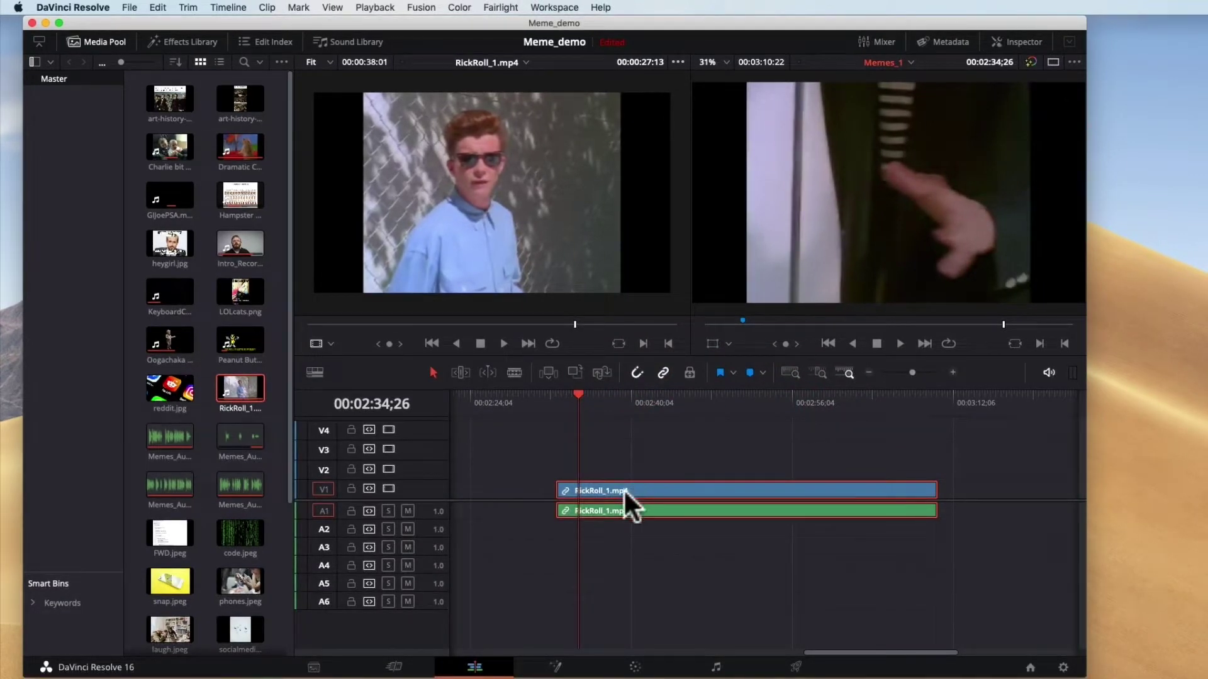
pyautogui.press('Delete')
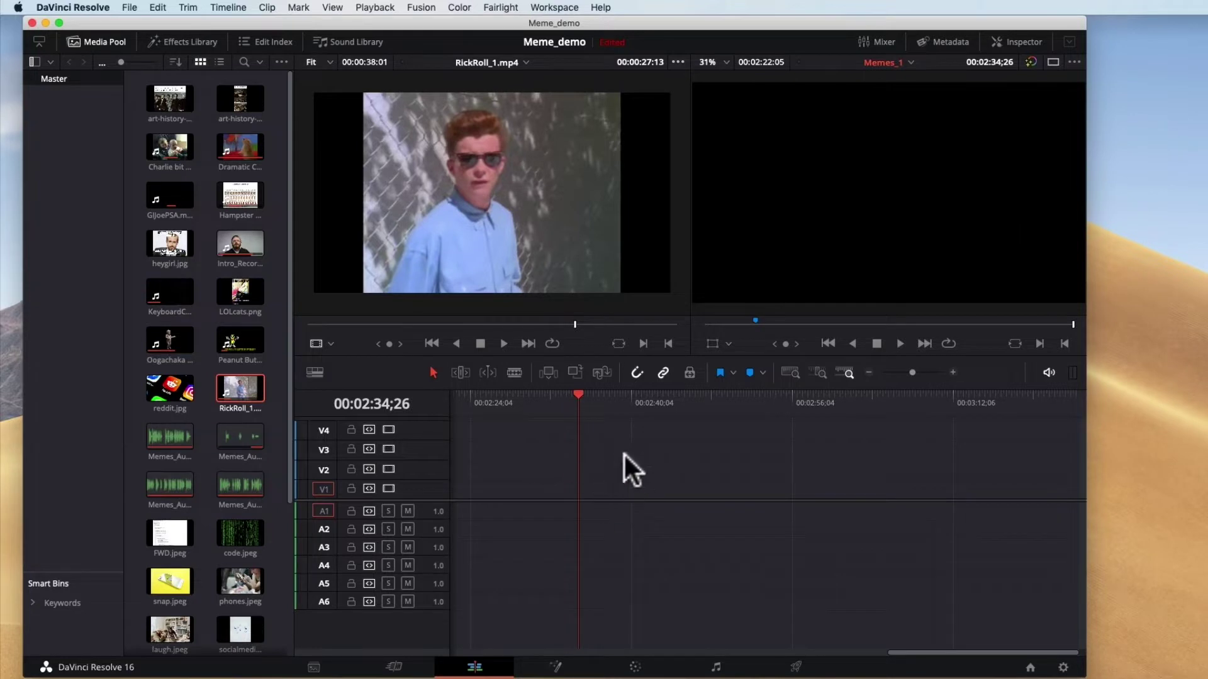
# Step: Abandon dragging RickRoll_1.mp4 to the timeline and open it in the source viewer instead
pyautogui.moveTo(254, 378); pyautogui.dragTo(419, 426)
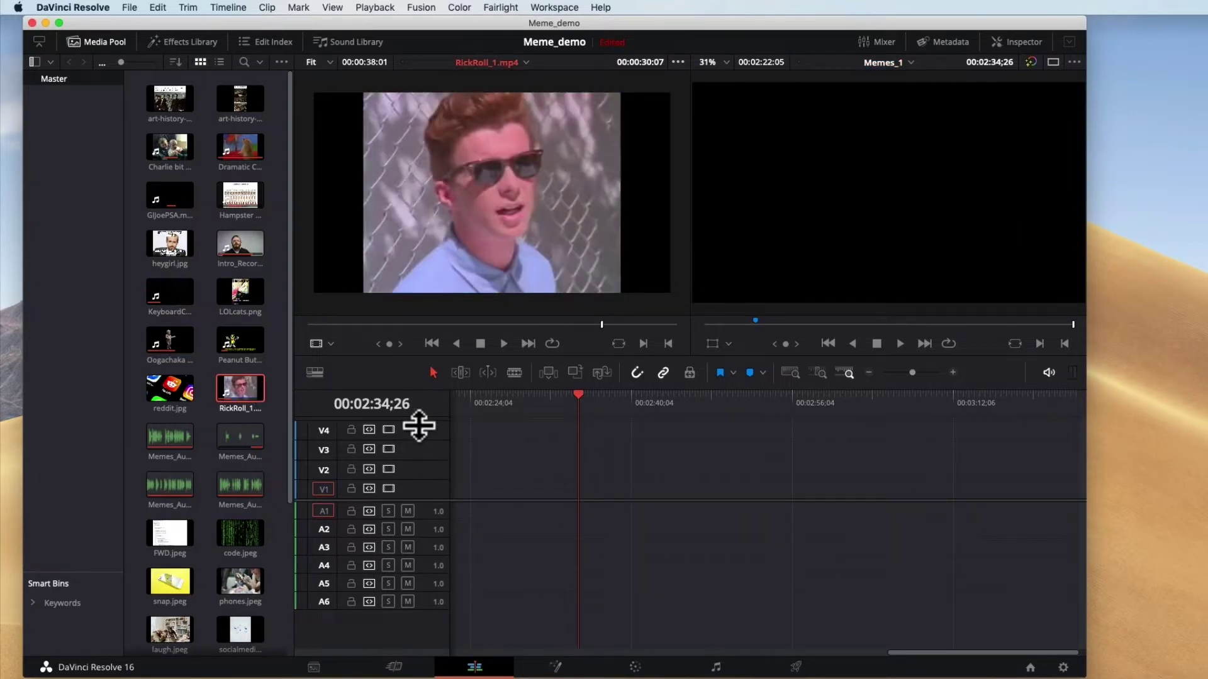
pyautogui.moveTo(419, 426); pyautogui.dragTo(302, 406)
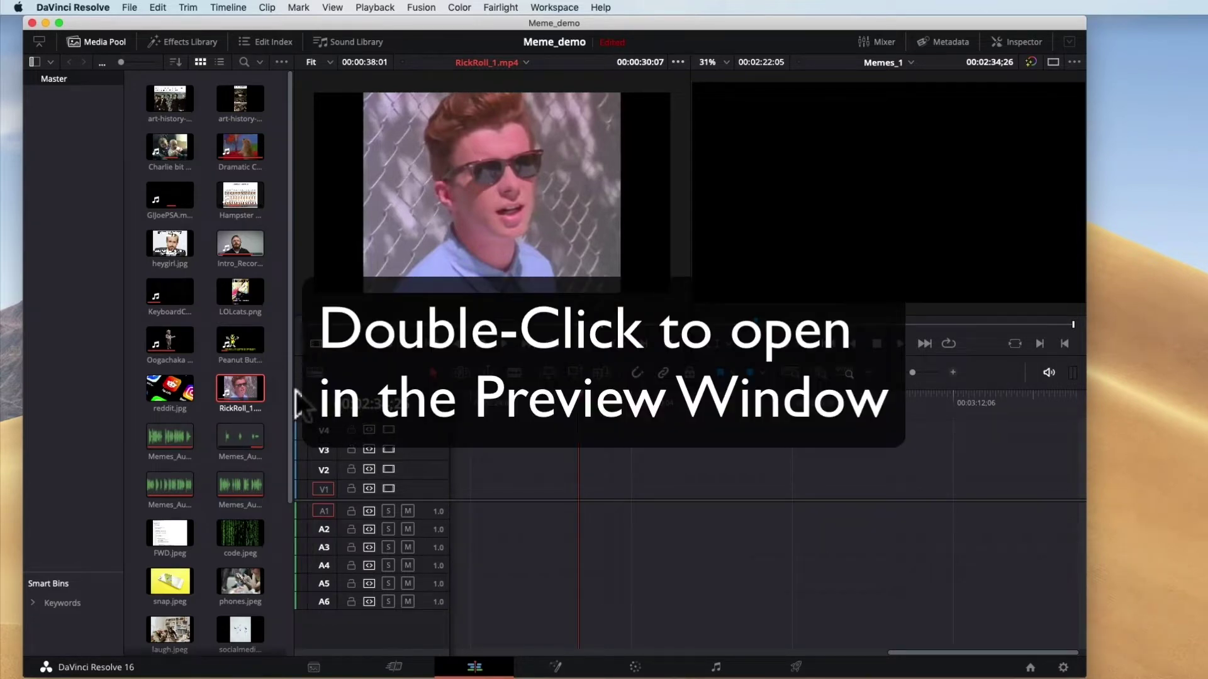
pyautogui.doubleClick(248, 389)
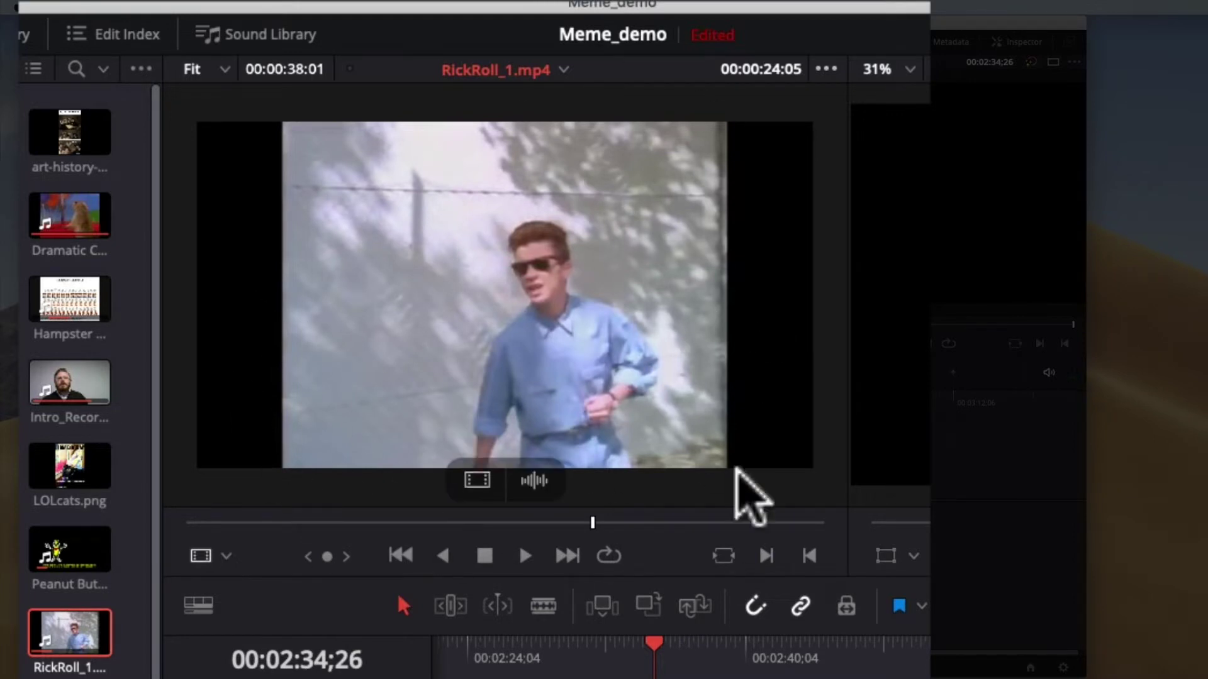
# Step: Mark an in point at 00:00:10:00 and an out point at 00:00:14:06, a 00:00:04:07 range
pyautogui.click(354, 522)
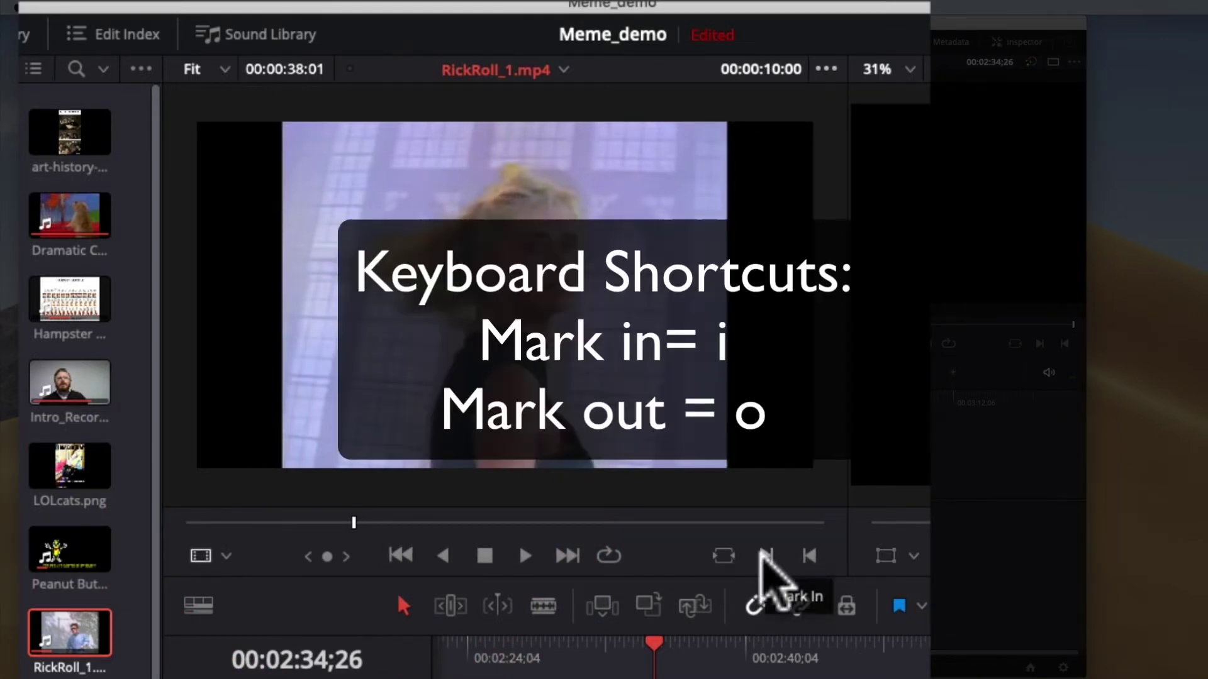
pyautogui.click(764, 555)
pyautogui.moveTo(359, 521); pyautogui.dragTo(425, 522)
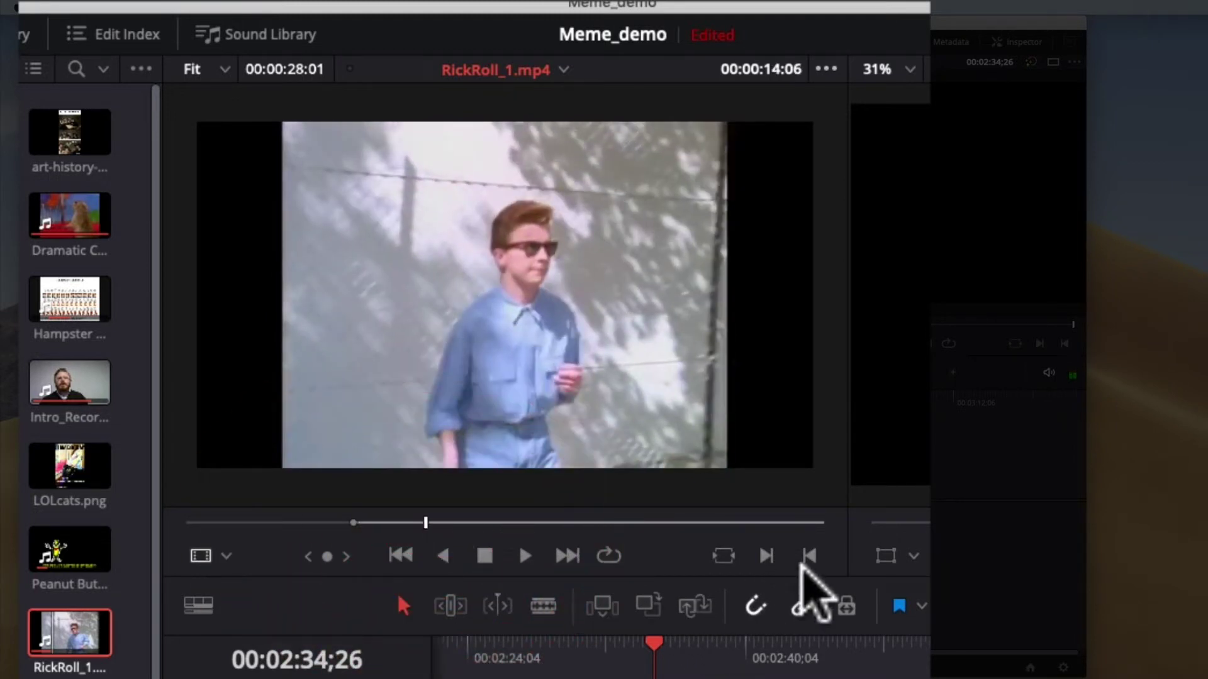
pyautogui.click(807, 556)
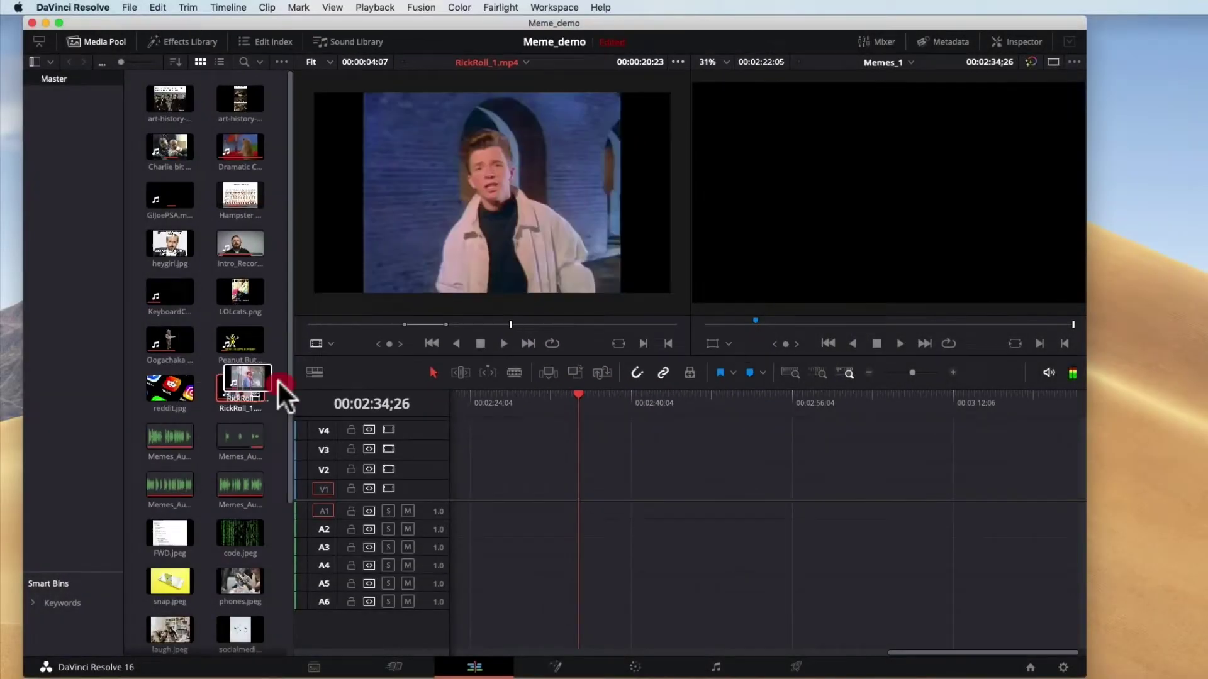
# Step: Drop two marked RickRoll_1.mp4 ranges back-to-back at the playhead, then marquee-select and delete both
pyautogui.moveTo(127, 543); pyautogui.dragTo(617, 678)
pyautogui.moveTo(568, 494); pyautogui.dragTo(568, 493)
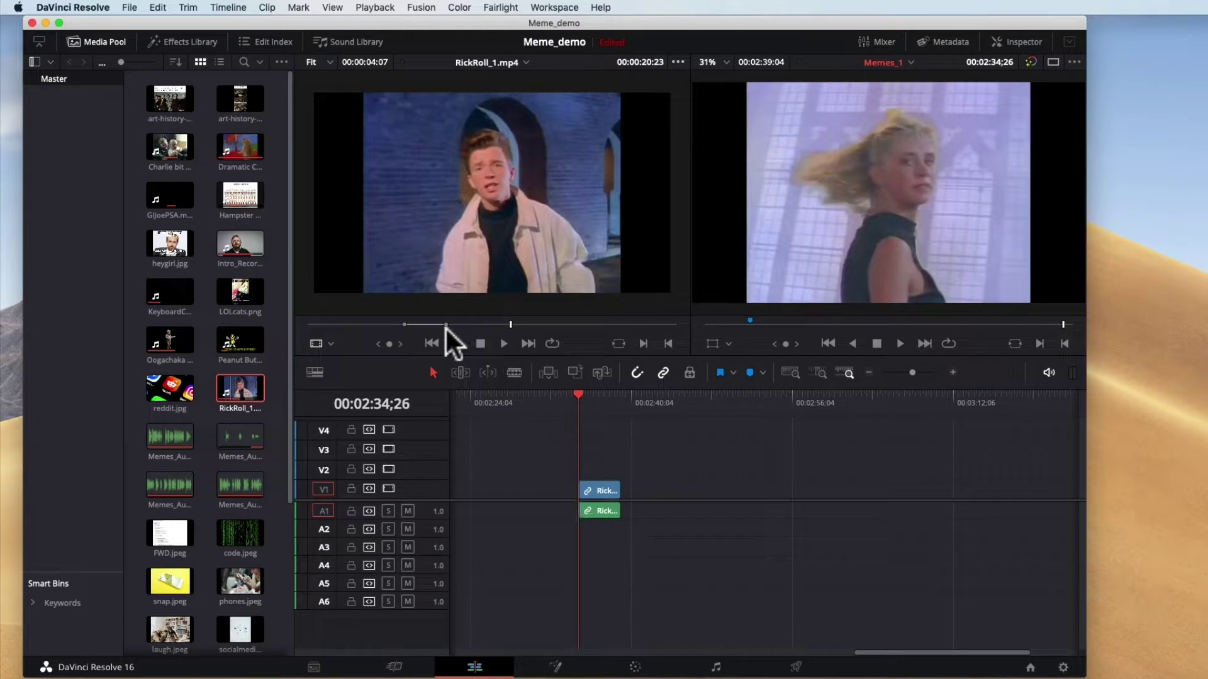
pyautogui.moveTo(445, 326); pyautogui.dragTo(473, 323)
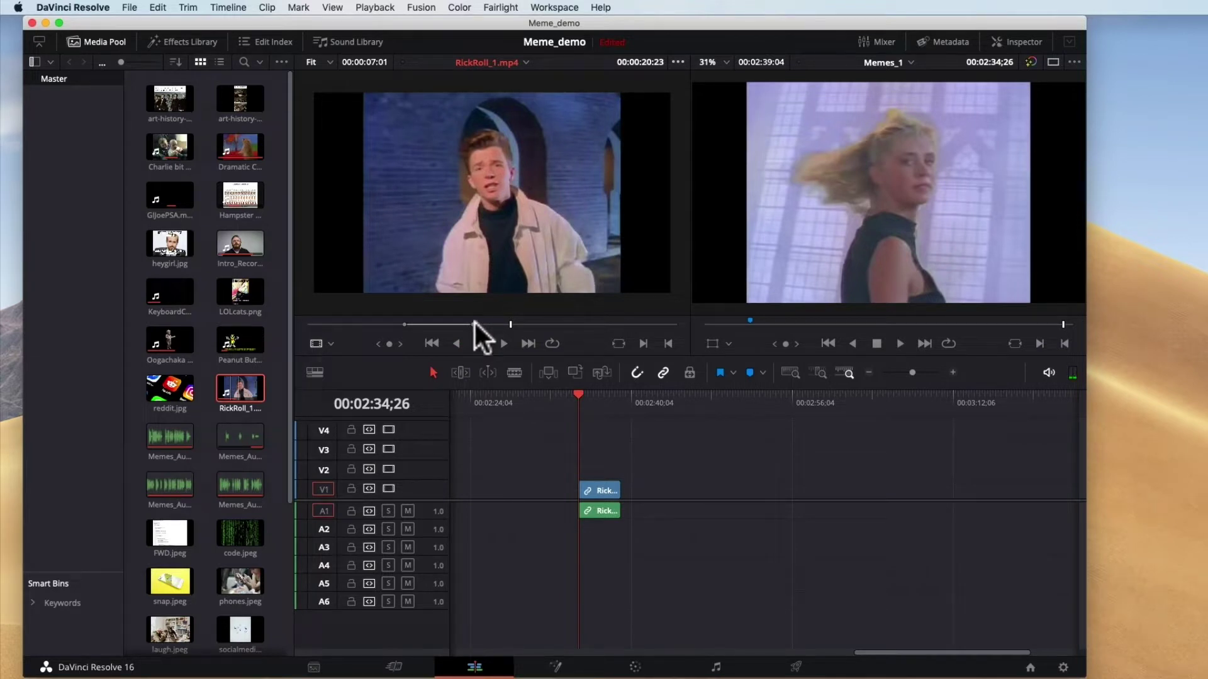
pyautogui.moveTo(242, 387); pyautogui.dragTo(644, 497)
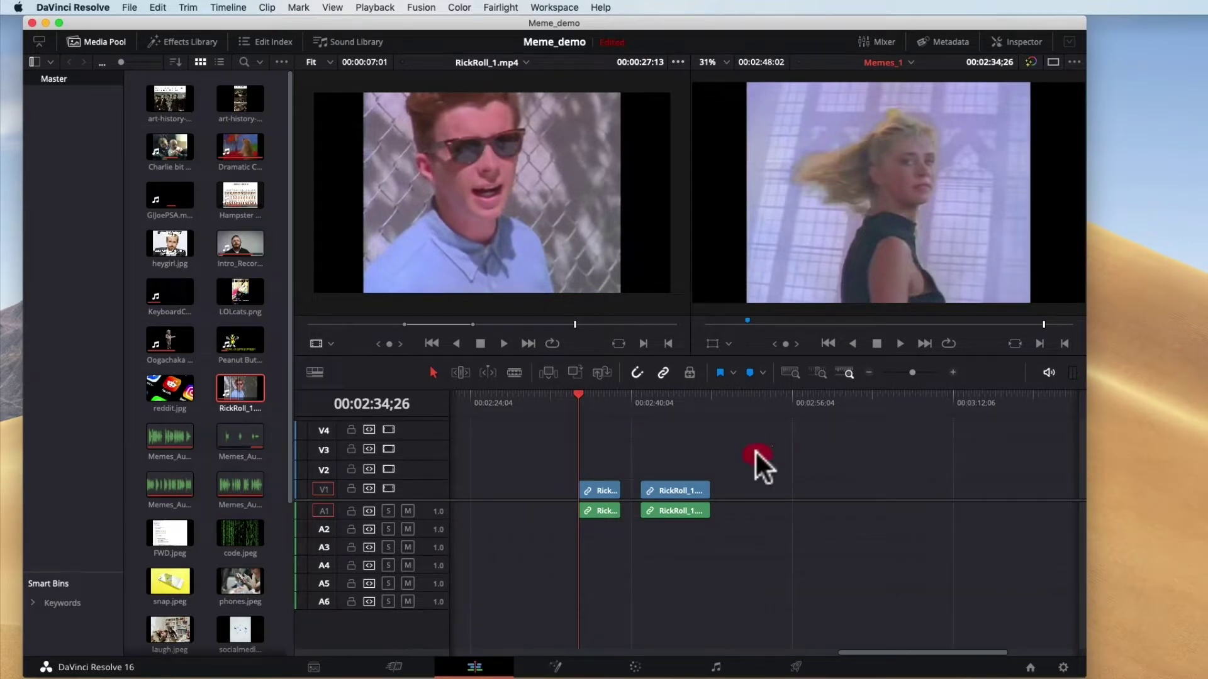
pyautogui.moveTo(755, 451); pyautogui.dragTo(586, 540)
pyautogui.press('Delete')
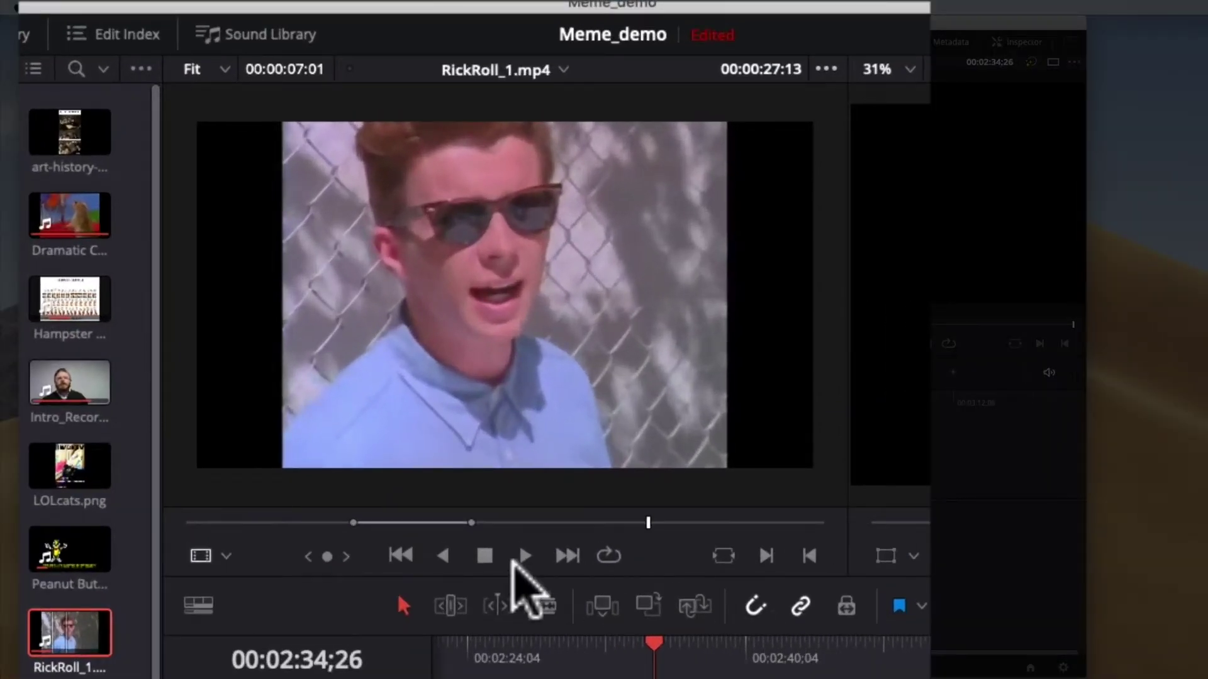
# Step: Load RickRoll_1.mp4 in the source viewer and place its video only on V1 and audio only on A1
pyautogui.click(79, 623)
pyautogui.moveTo(372, 436)
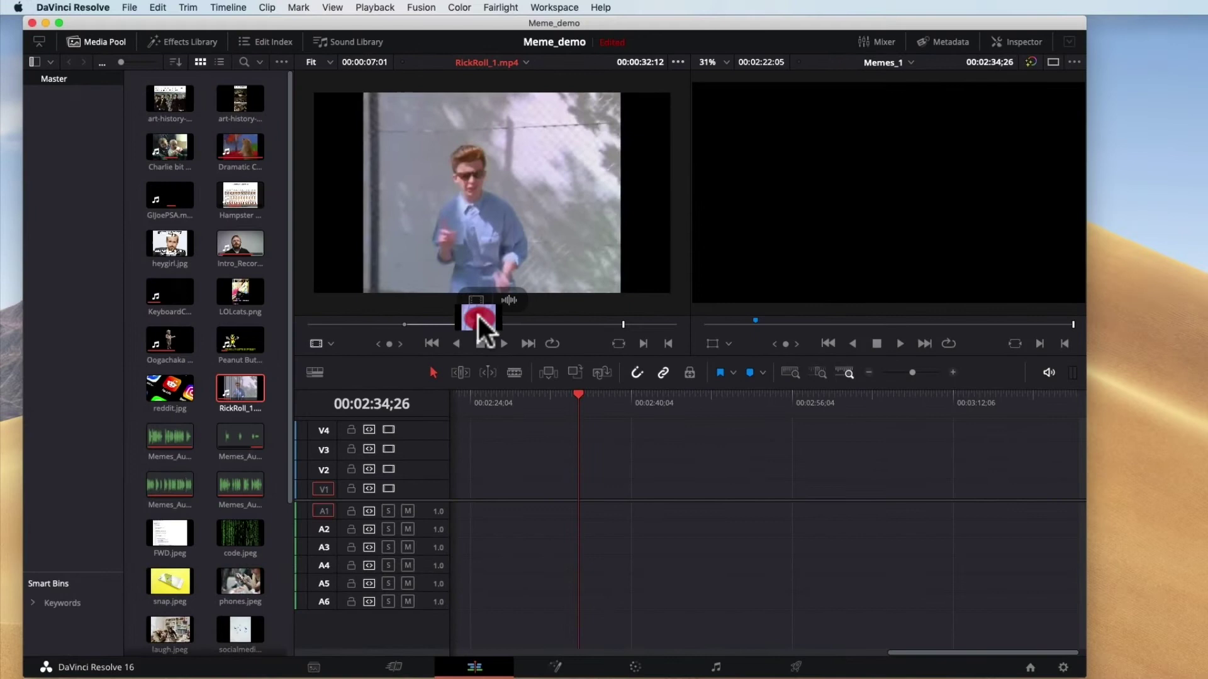
pyautogui.moveTo(477, 313); pyautogui.dragTo(564, 488)
pyautogui.moveTo(509, 301); pyautogui.dragTo(662, 496)
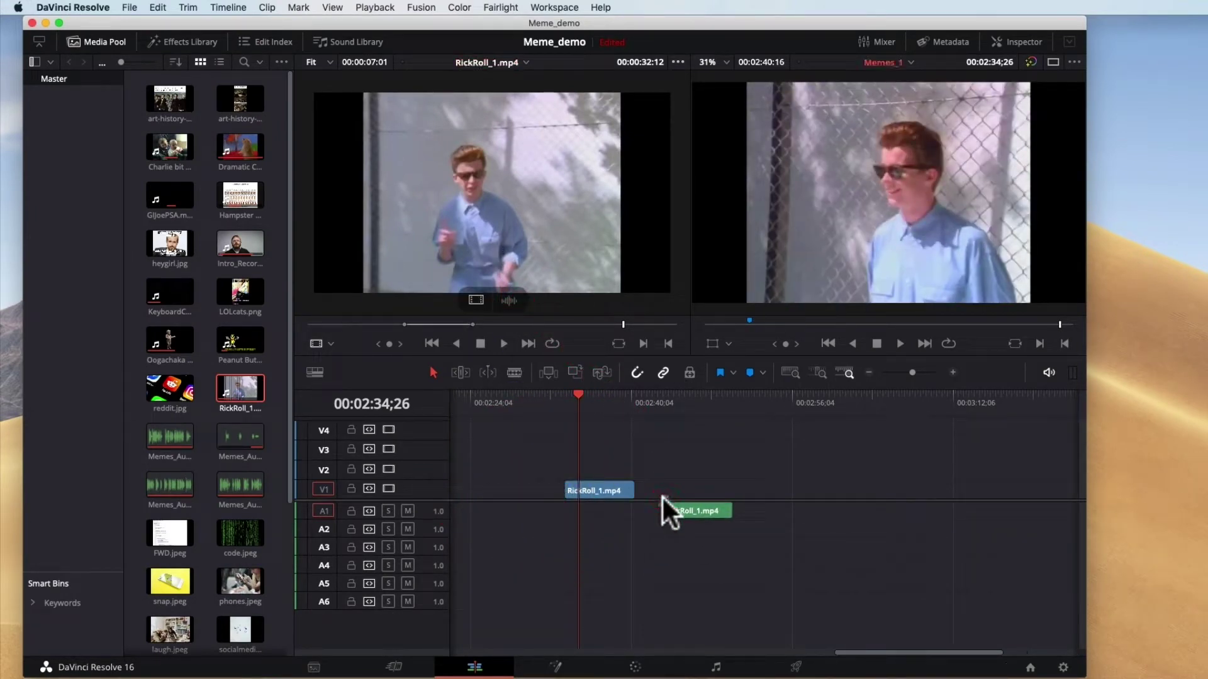
# Step: Delete both RickRoll clips, then add the RickRoll audio alone to A1 and delete it too
pyautogui.moveTo(738, 423); pyautogui.dragTo(594, 553)
pyautogui.press('Delete')
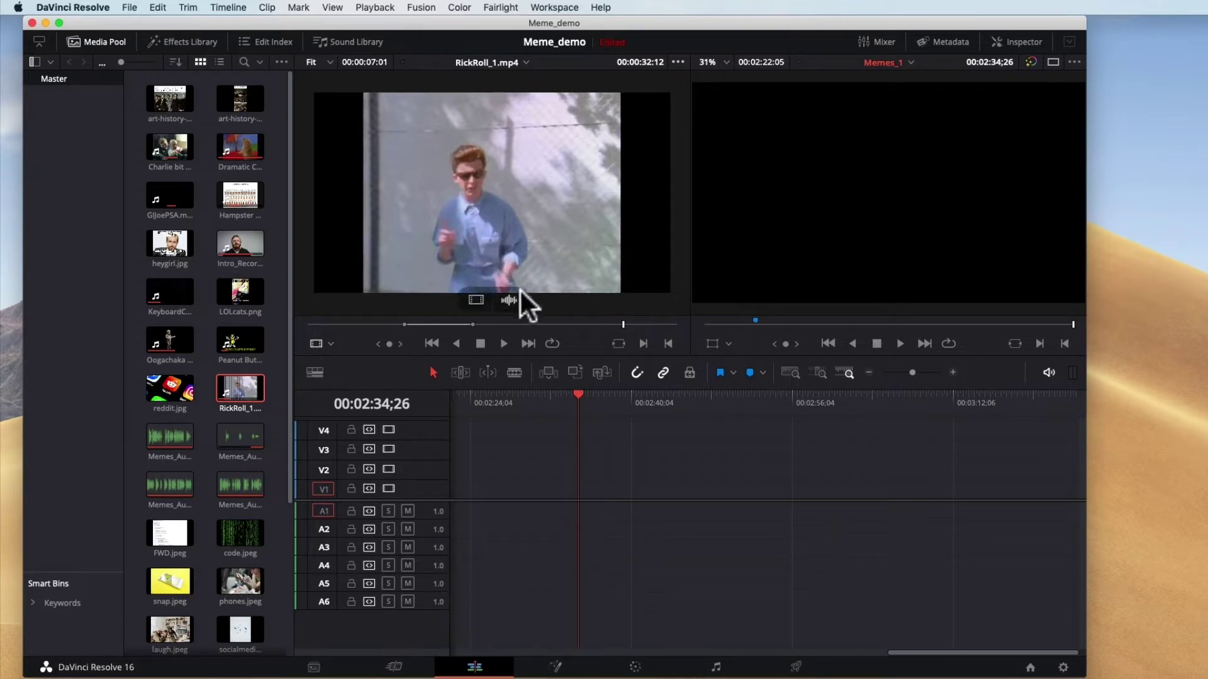
pyautogui.moveTo(511, 301); pyautogui.dragTo(597, 510)
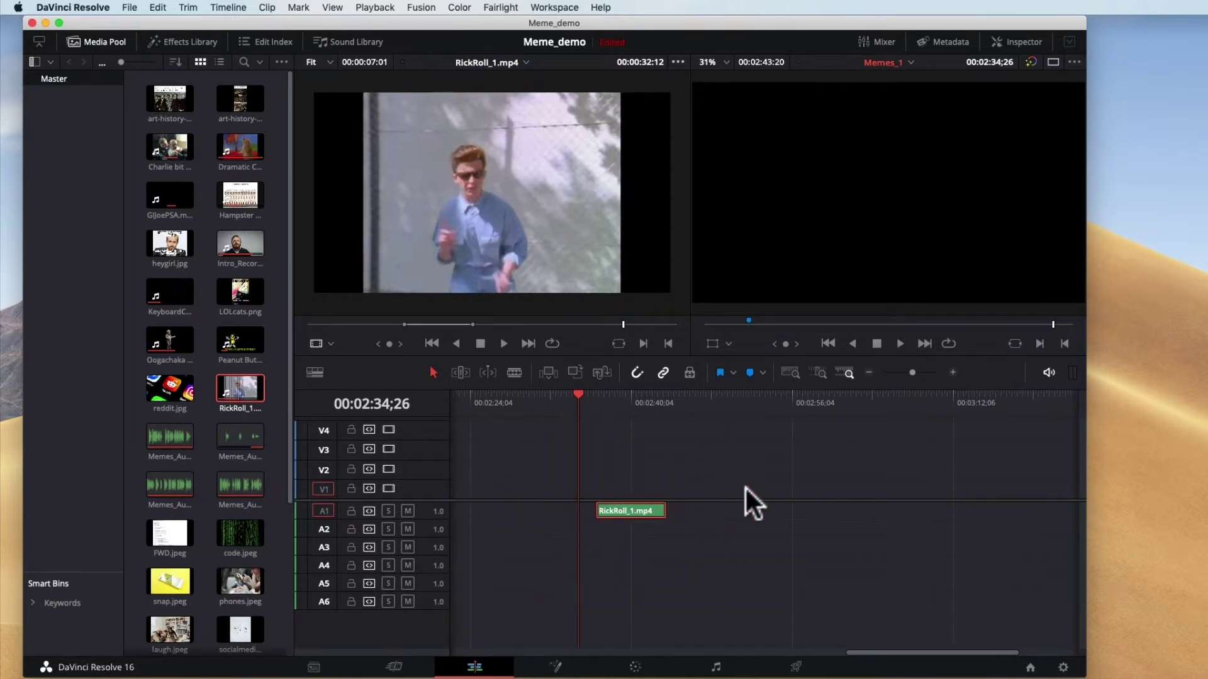
pyautogui.press('Delete')
# Step: Move the playhead to about 00:00:16;24 and select the Intro_Recording, Oogachaka and Hampster Dance clips in turn
pyautogui.moveTo(401, 406); pyautogui.dragTo(312, 413)
pyautogui.click(620, 401)
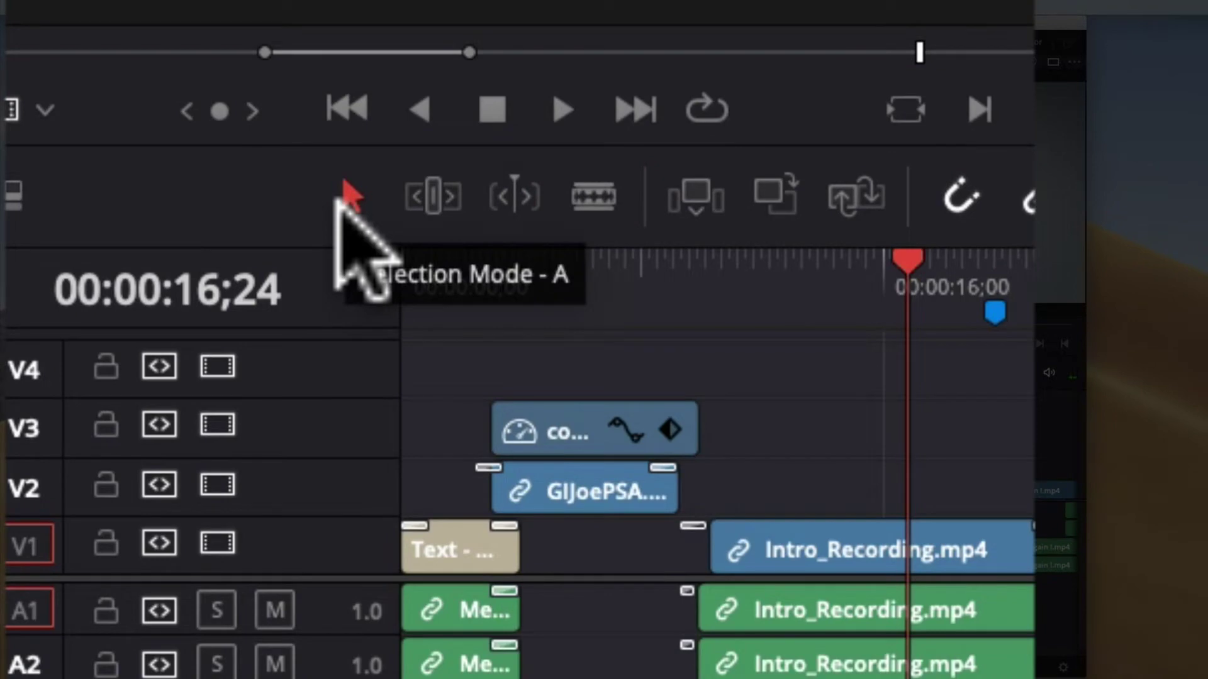
pyautogui.click(909, 539)
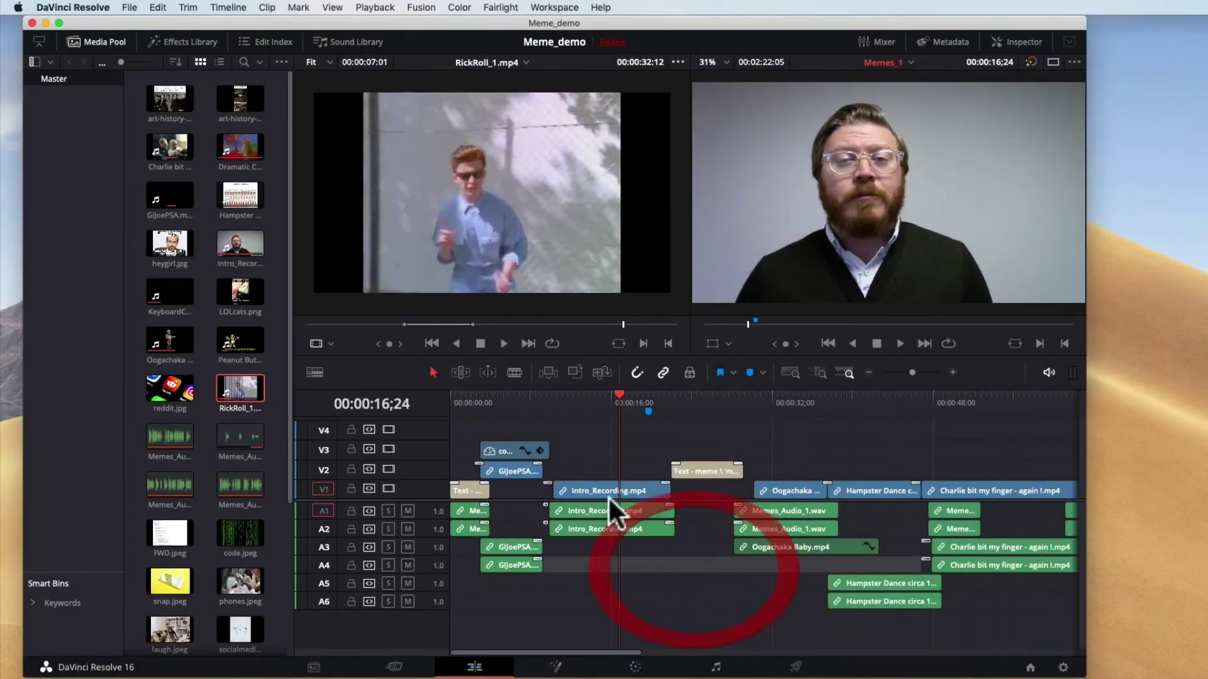
pyautogui.click(610, 489)
pyautogui.click(794, 489)
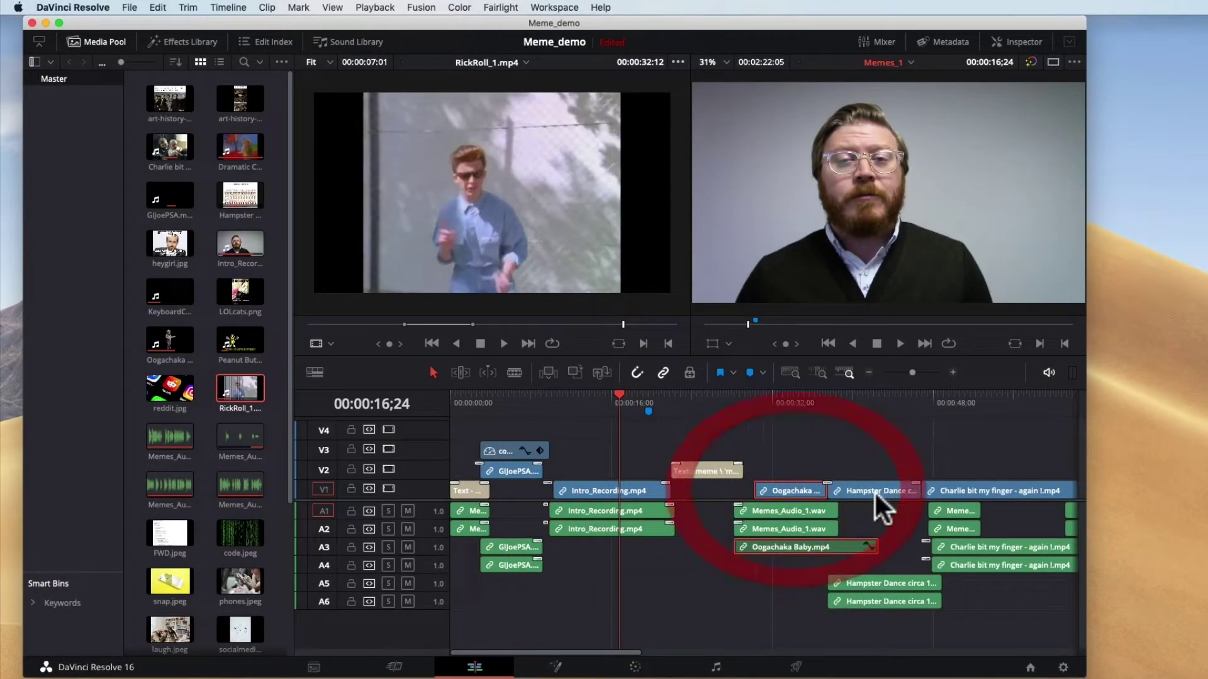
pyautogui.click(876, 490)
pyautogui.click(799, 489)
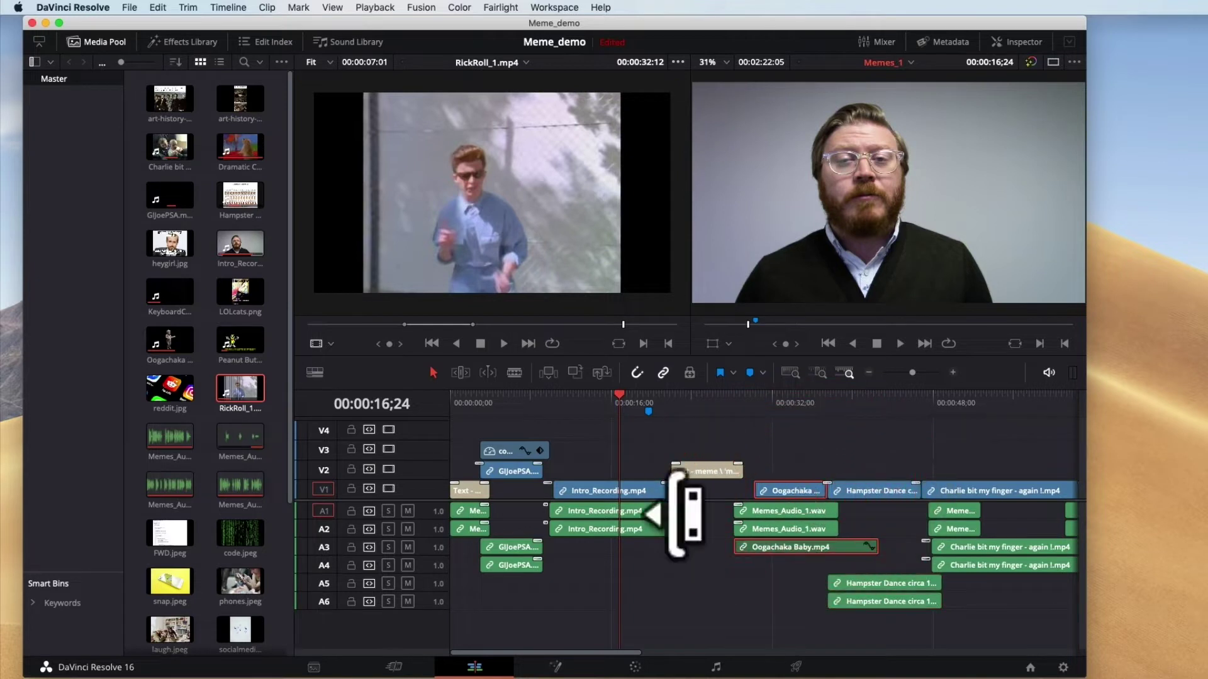
pyautogui.click(631, 489)
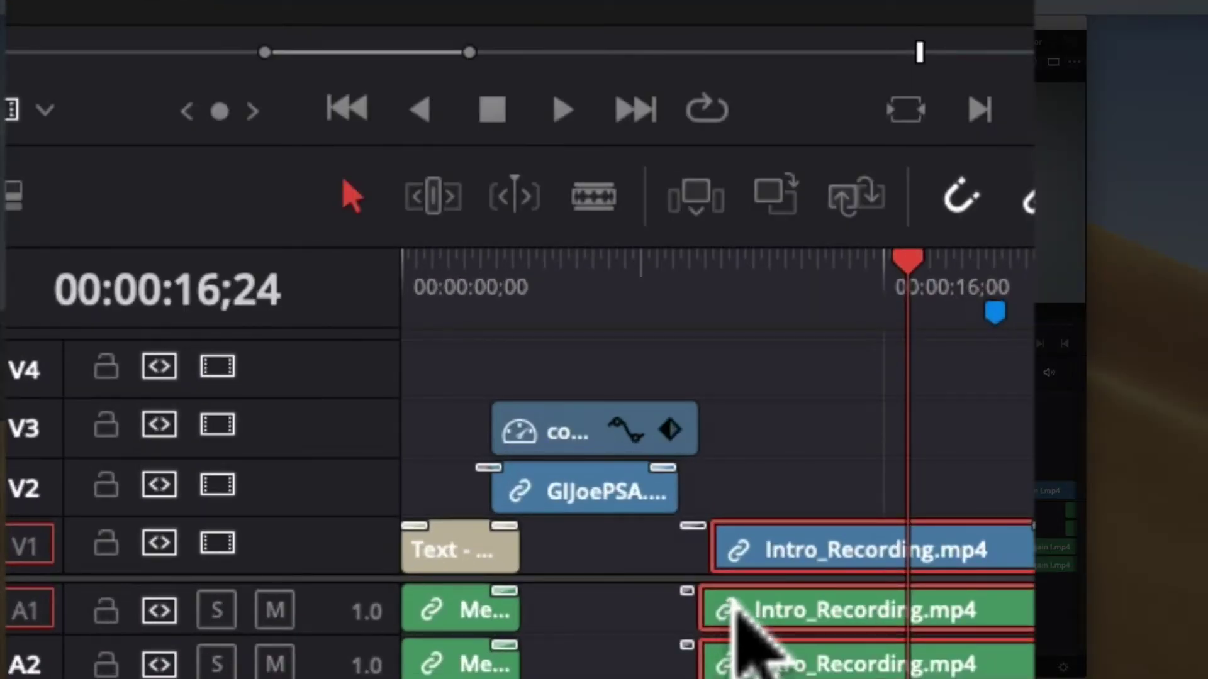
pyautogui.click(868, 428)
pyautogui.click(855, 550)
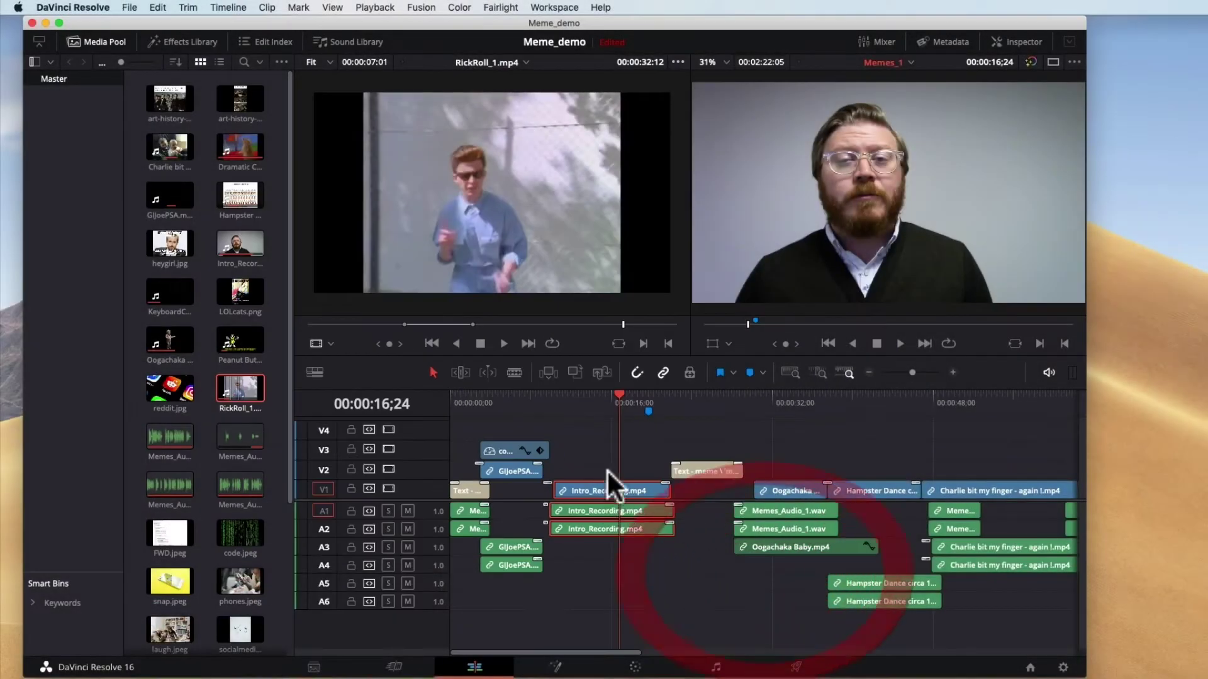
# Step: Play the timeline from 00:00:10;07 and stop it at 00:00:12;21
pyautogui.click(560, 404)
pyautogui.press('space')
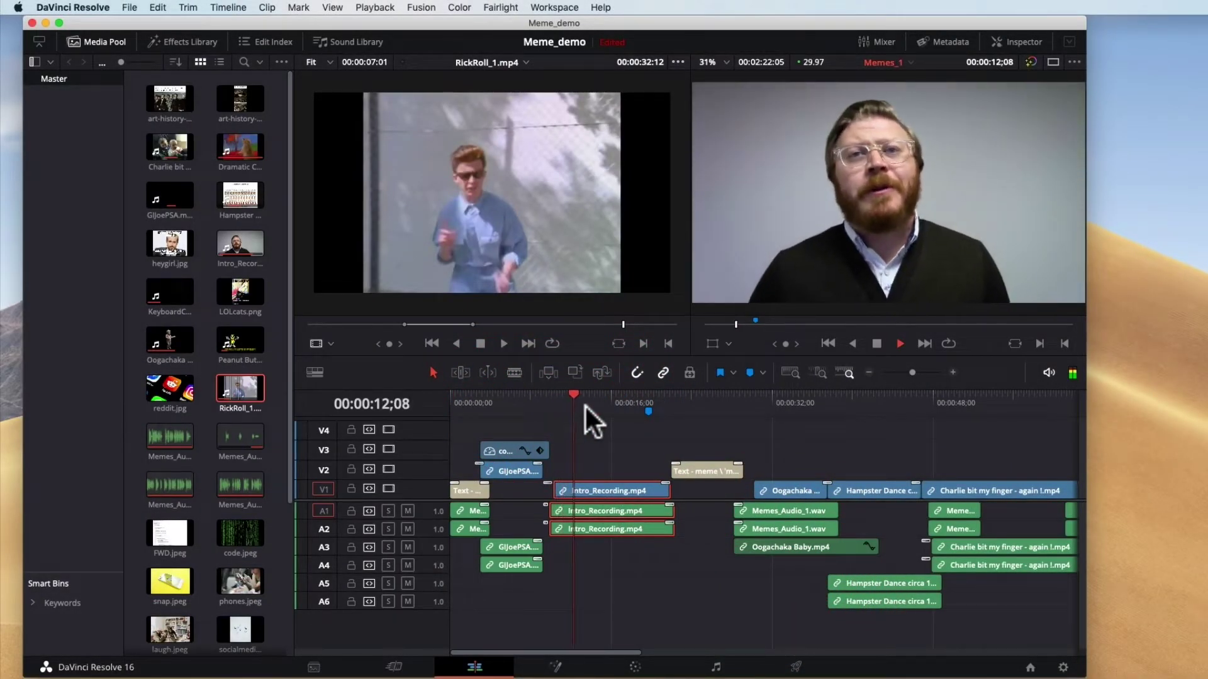
pyautogui.press('space')
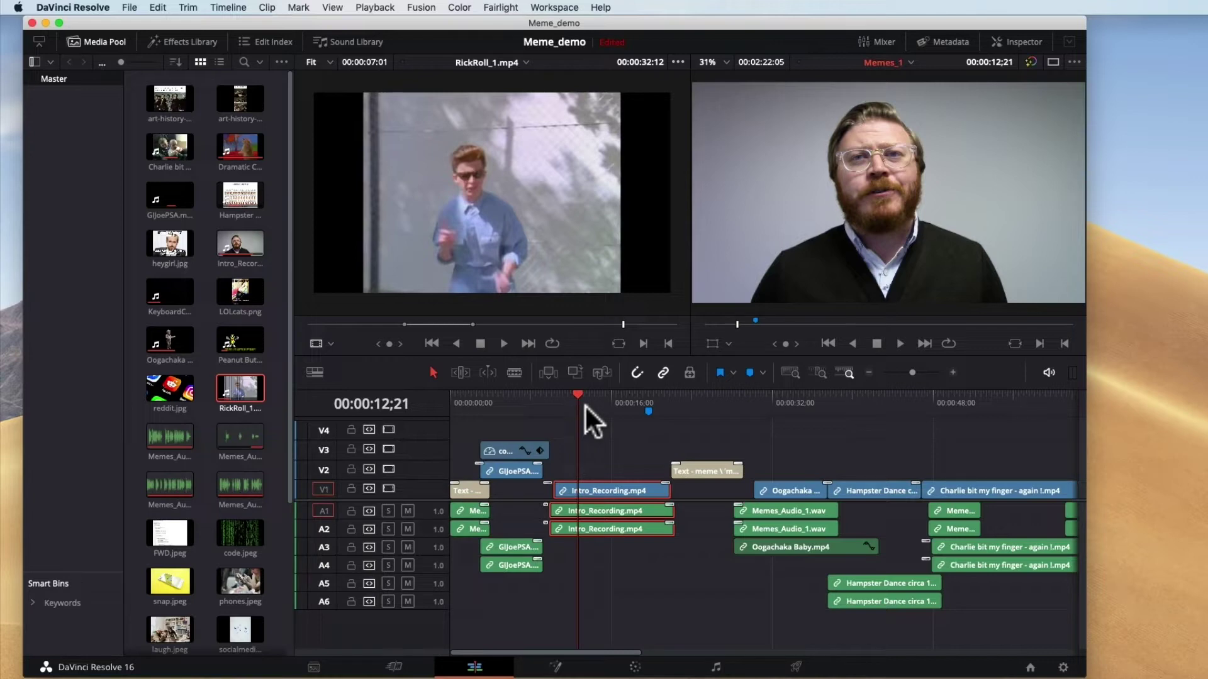
pyautogui.click(471, 491)
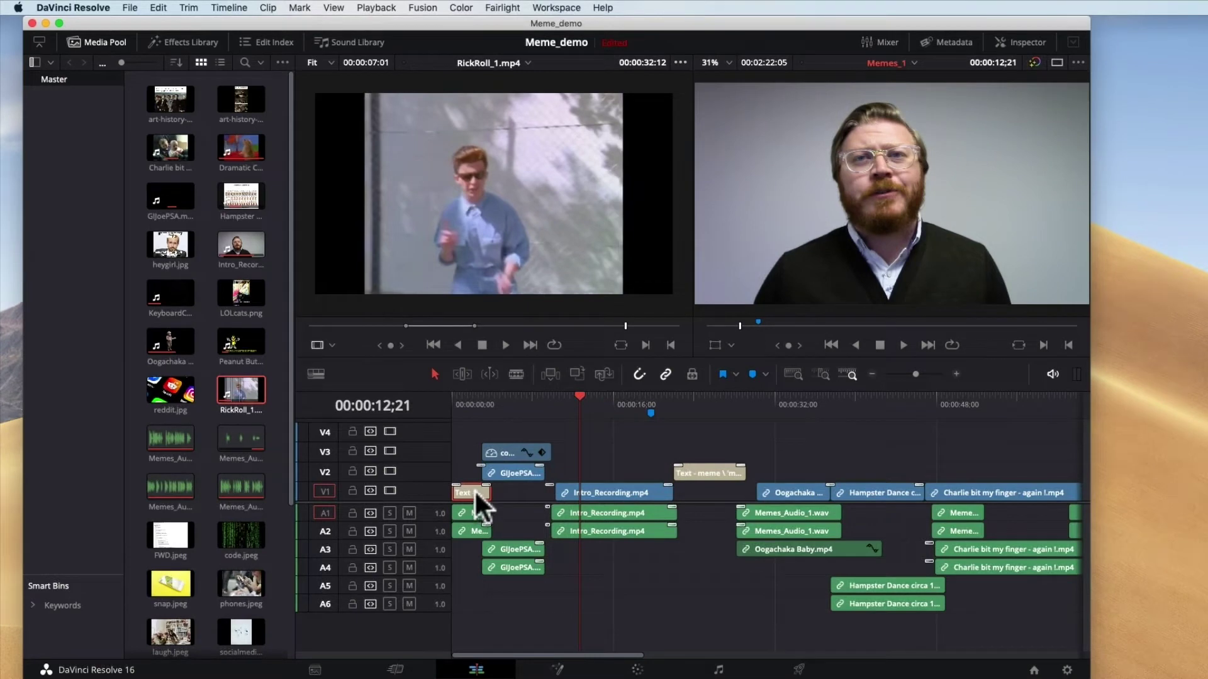
pyautogui.click(510, 473)
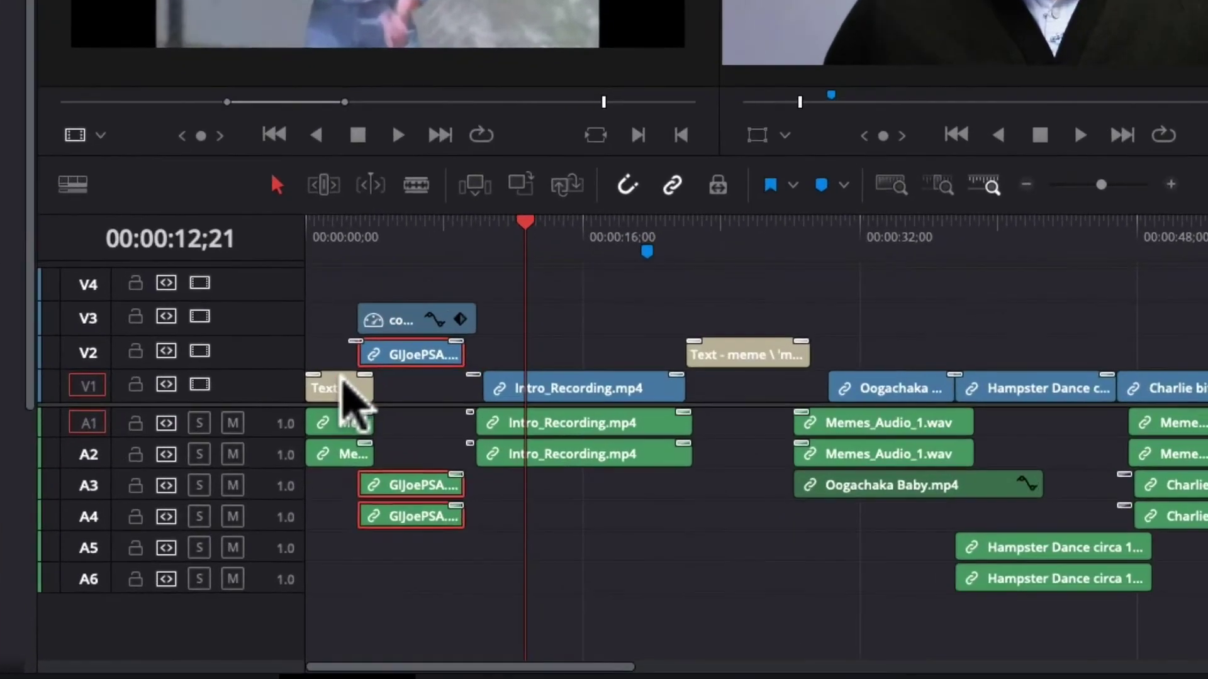
pyautogui.click(343, 380)
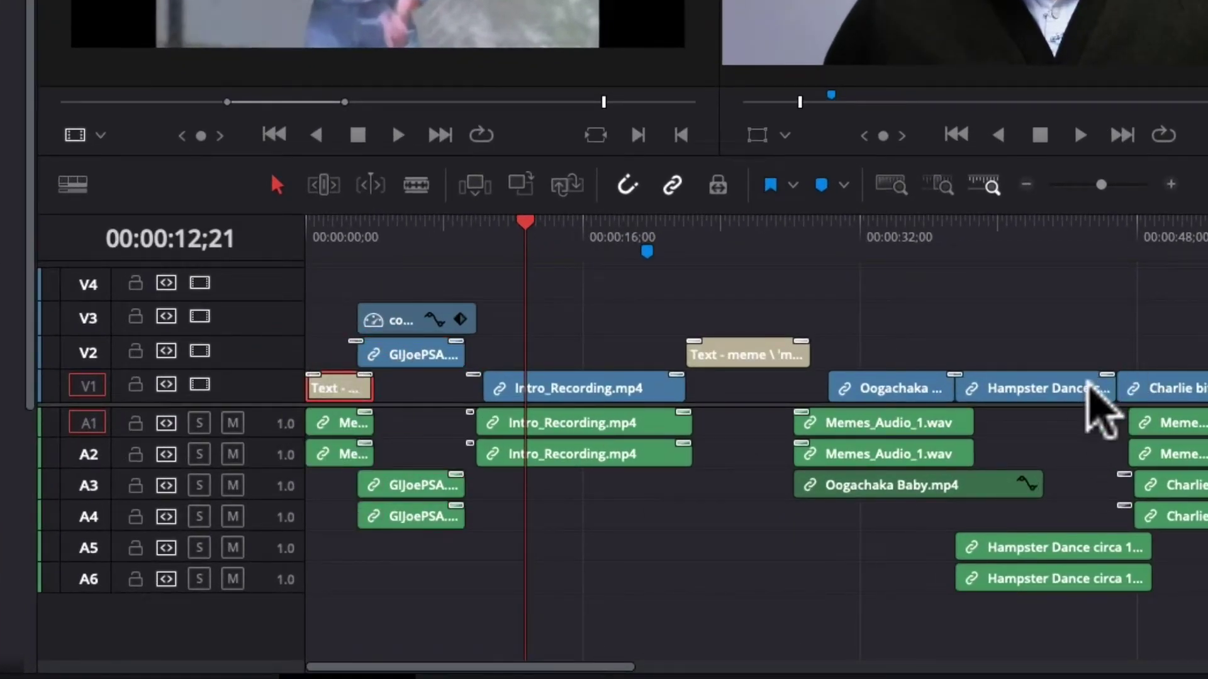
pyautogui.moveTo(595, 667); pyautogui.dragTo(898, 663)
pyautogui.click(961, 396)
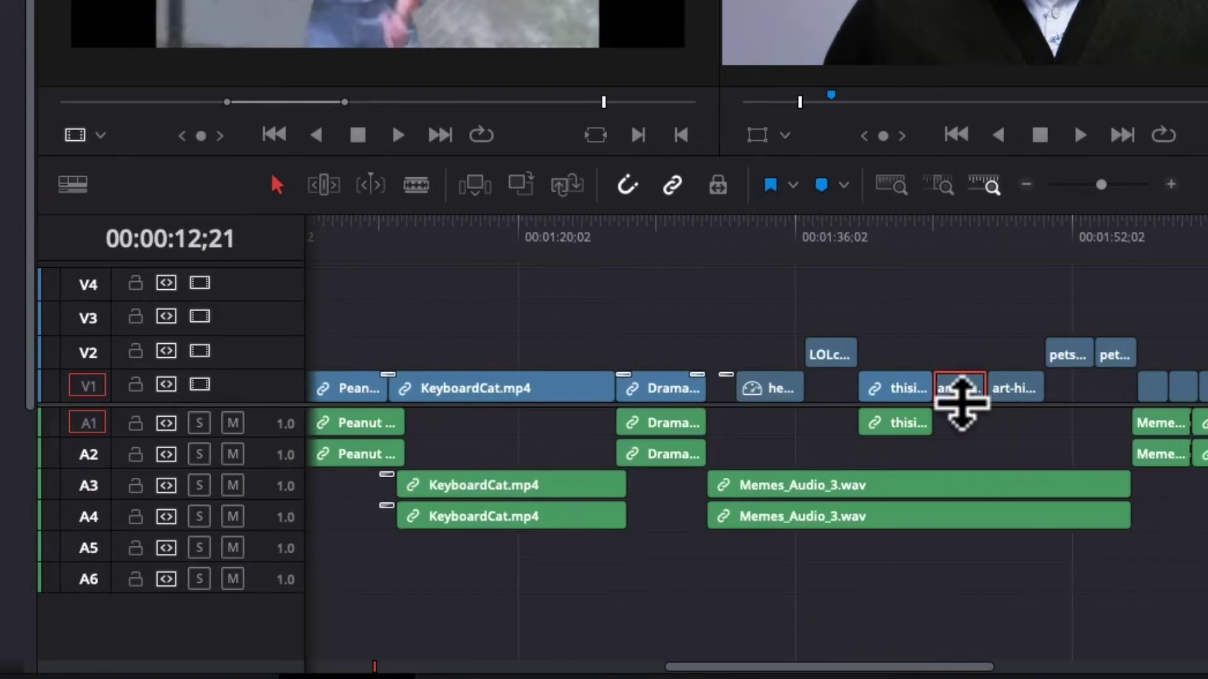
pyautogui.click(956, 321)
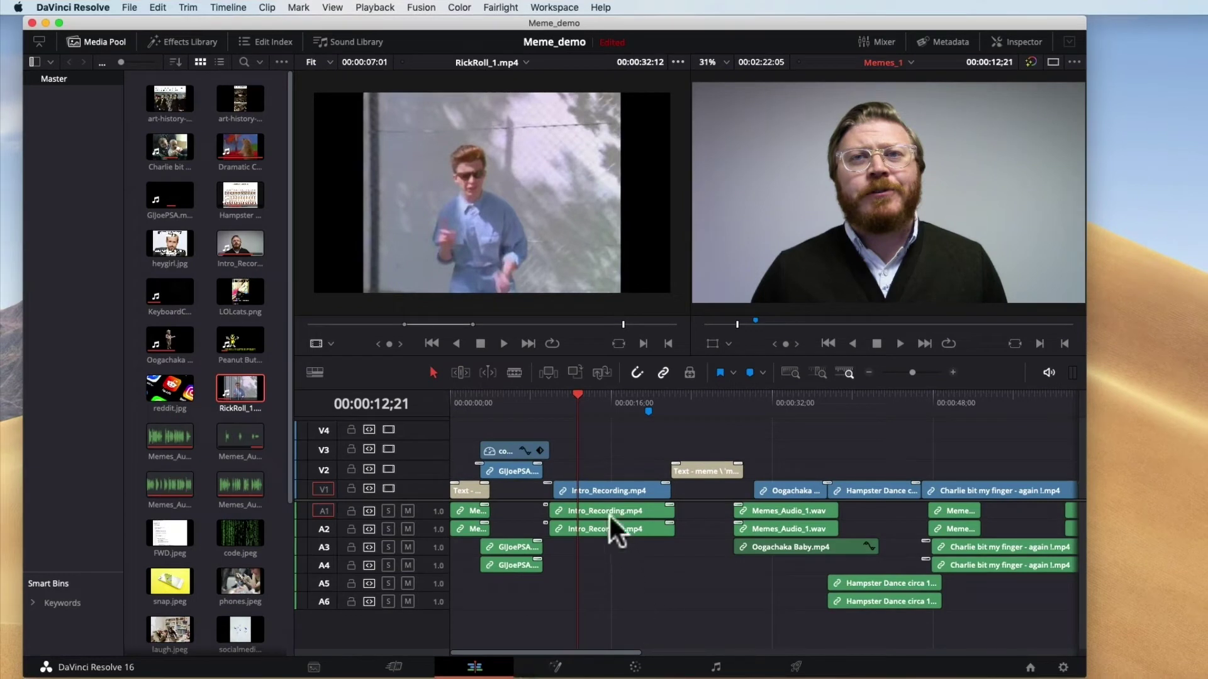
pyautogui.click(612, 497)
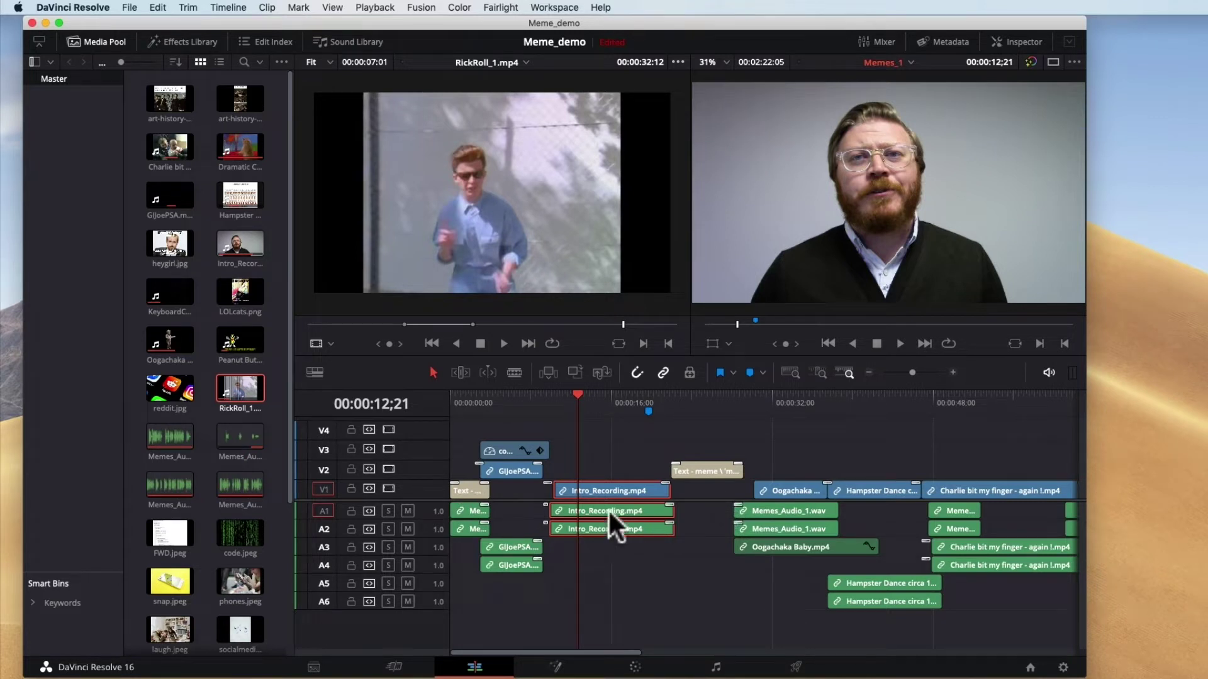
pyautogui.click(624, 617)
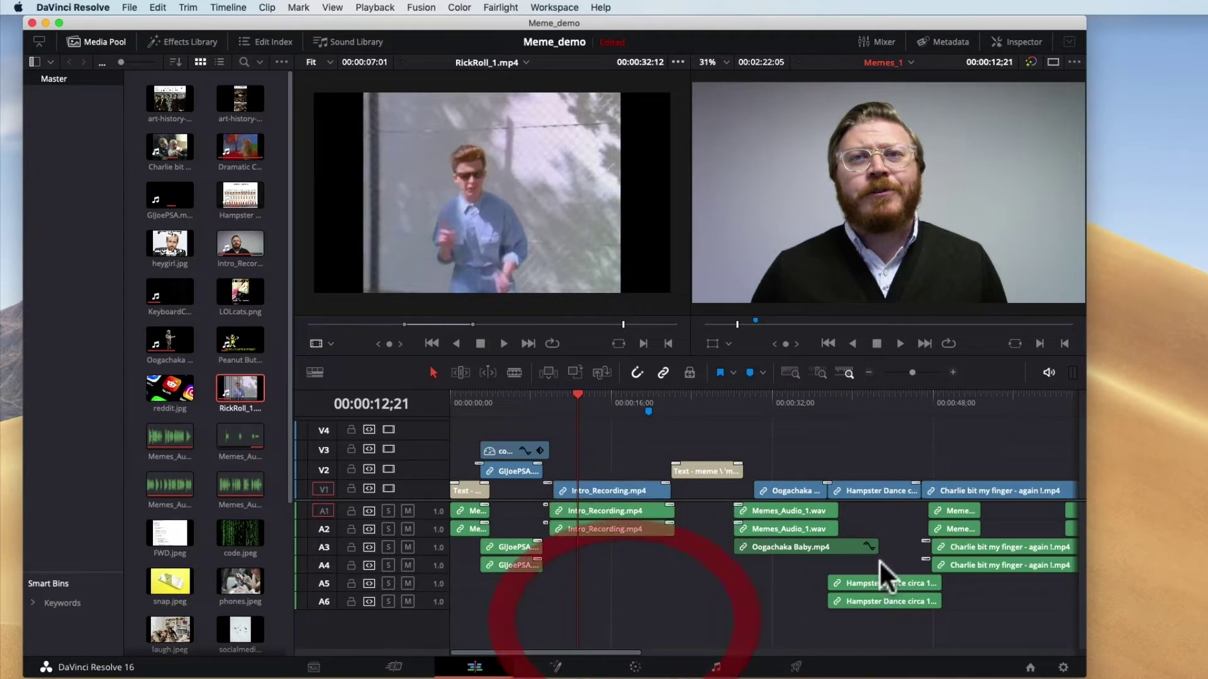
pyautogui.moveTo(492, 651); pyautogui.dragTo(399, 665)
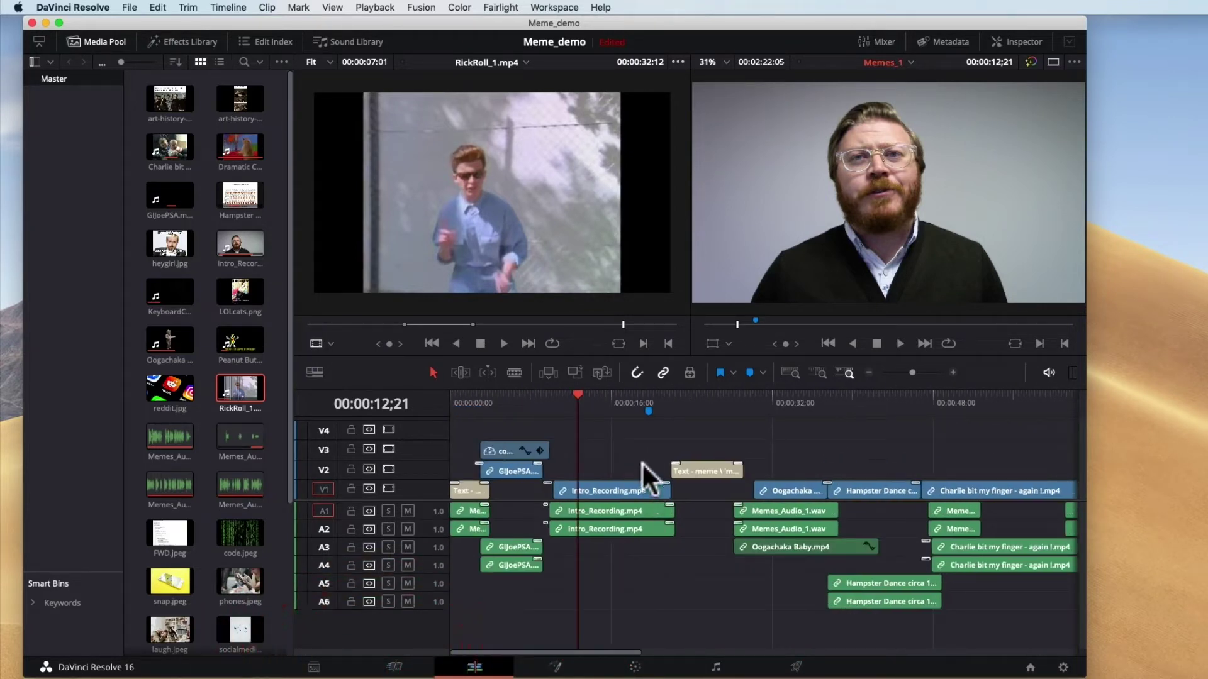
# Step: Move the linked Intro_Recording clips up to V4 and then back down to V1
pyautogui.click(594, 491)
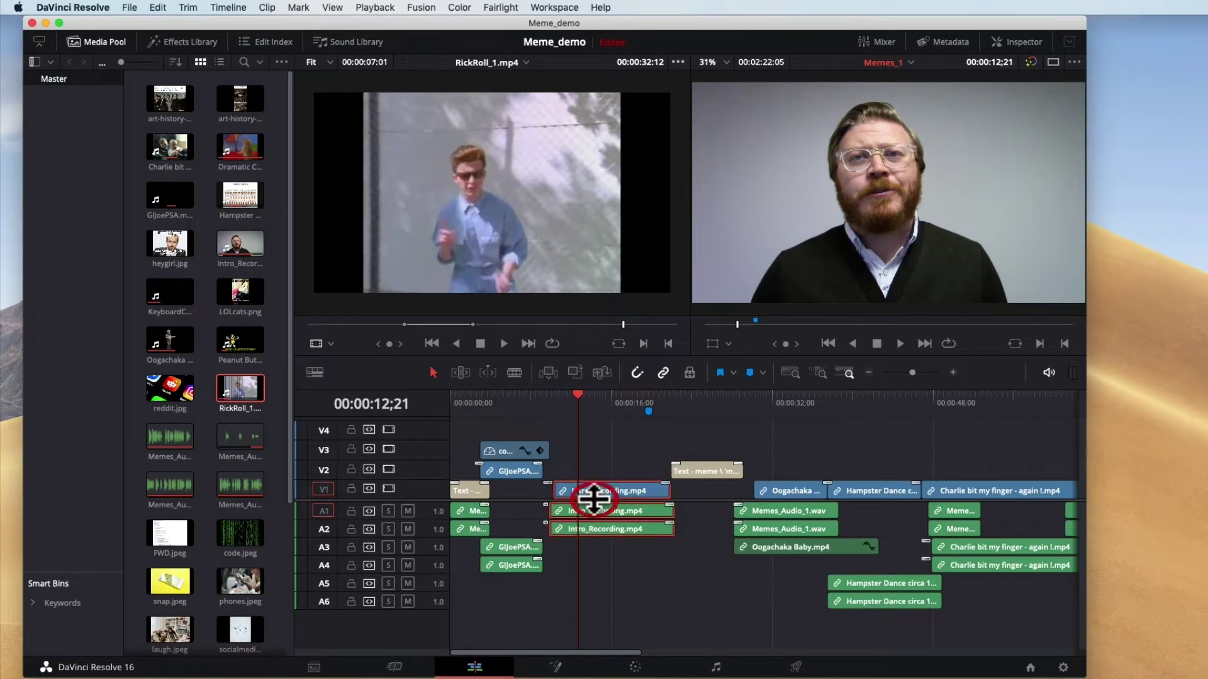
pyautogui.moveTo(599, 489); pyautogui.dragTo(598, 431)
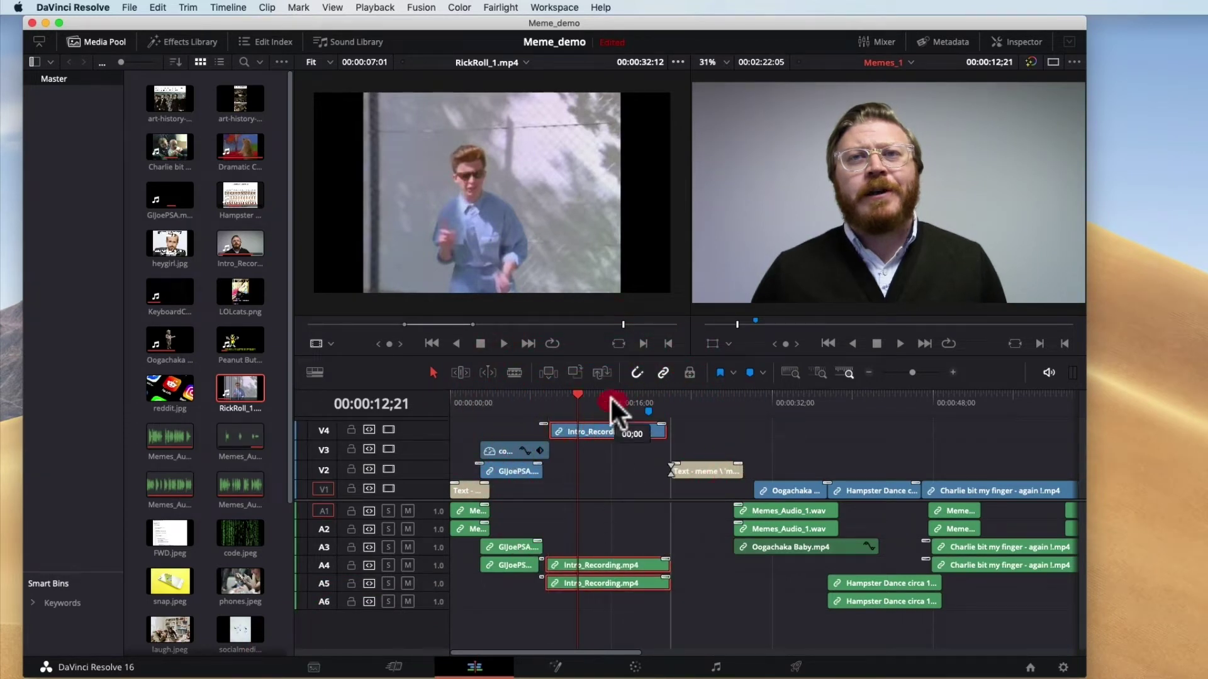
pyautogui.click(609, 433)
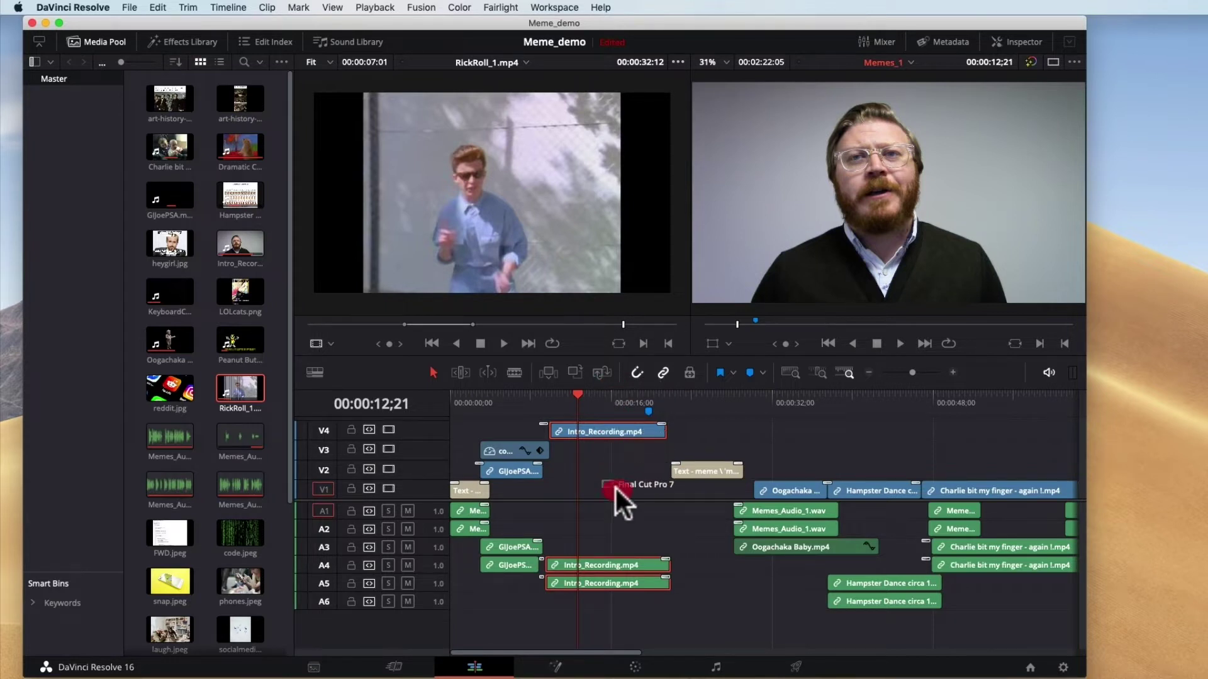
pyautogui.click(593, 498)
pyautogui.click(607, 431)
pyautogui.moveTo(607, 442); pyautogui.dragTo(611, 494)
pyautogui.click(663, 565)
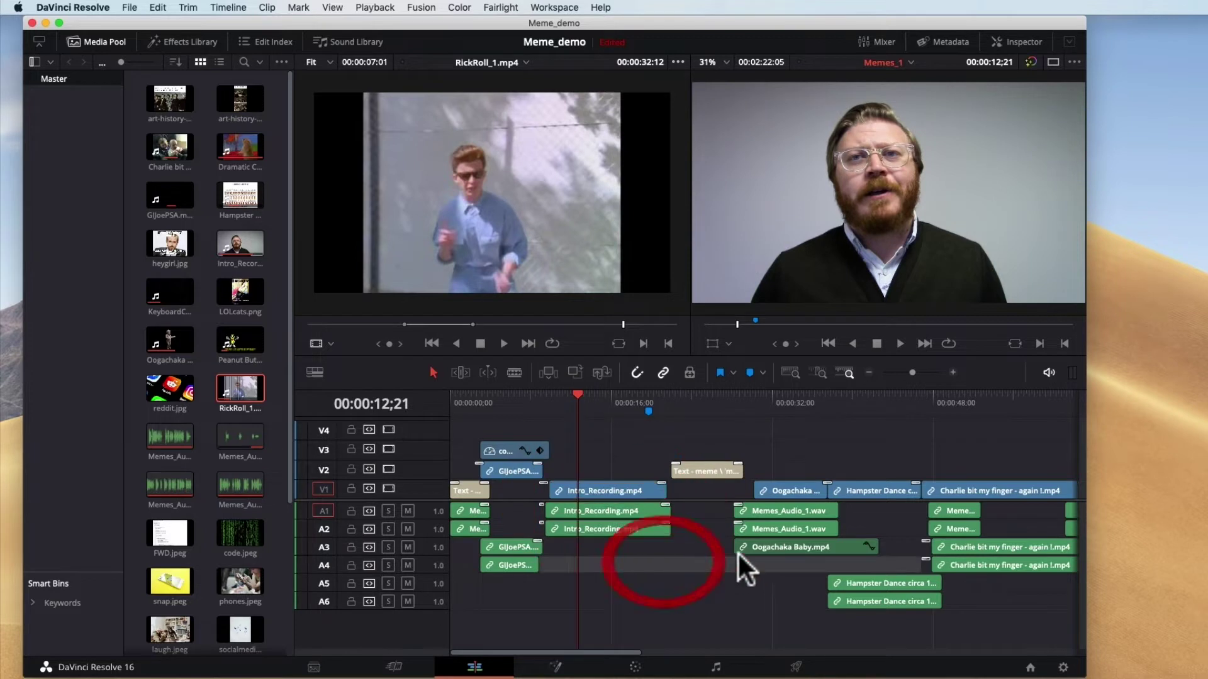
# Step: Park the playhead on the meme definition text and lift Hampster Dance onto V2, audio onto A6/A7
pyautogui.click(730, 406)
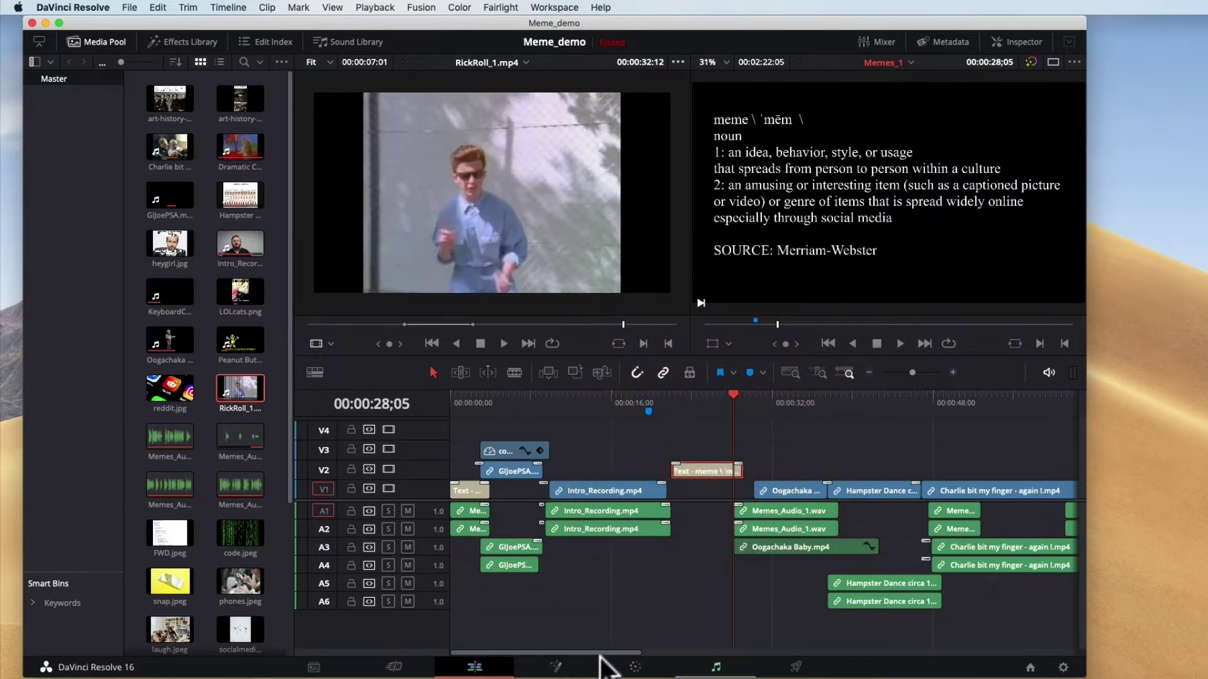
pyautogui.moveTo(547, 654); pyautogui.dragTo(618, 657)
pyautogui.moveTo(623, 597)
pyautogui.mouseDown()
pyautogui.moveTo(629, 640)
pyautogui.moveTo(628, 589)
pyautogui.mouseUp()
pyautogui.click(778, 605)
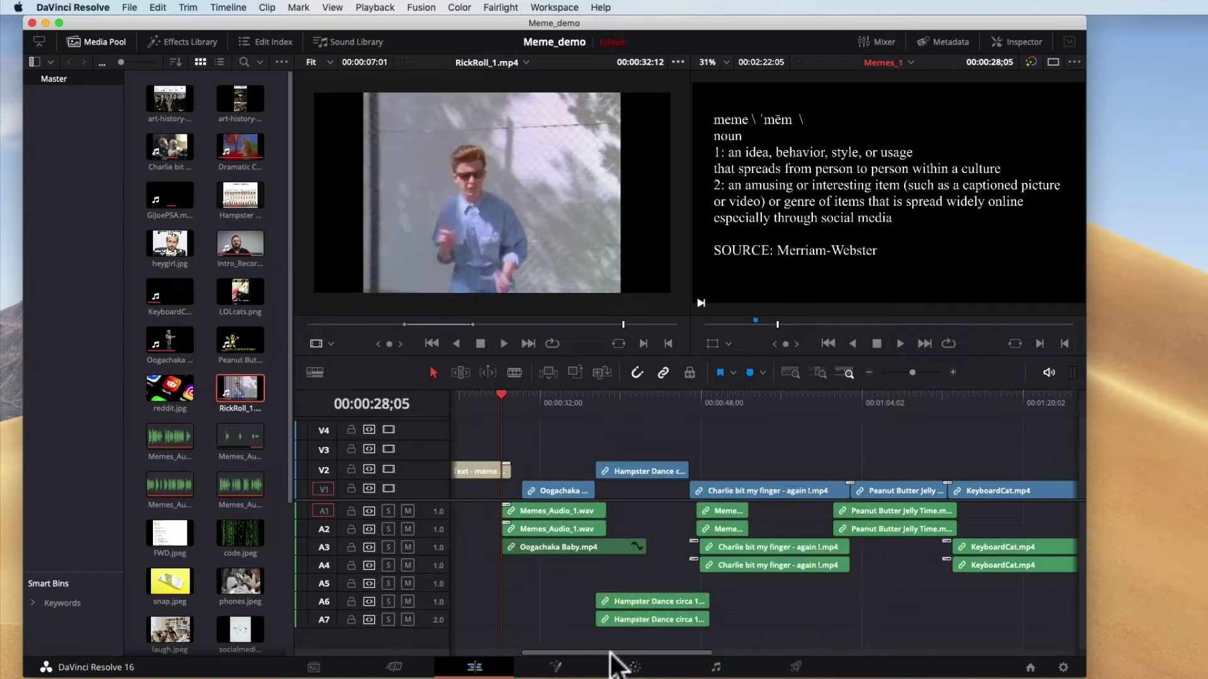
pyautogui.moveTo(671, 654); pyautogui.dragTo(1048, 648)
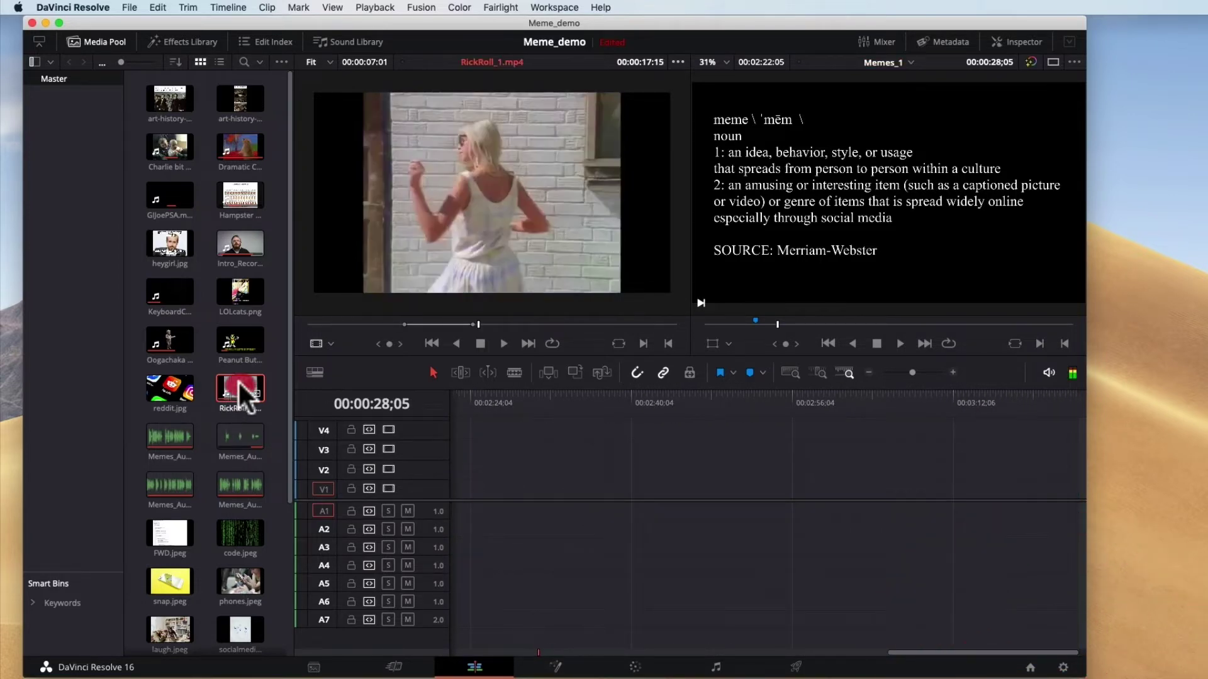
# Step: Add RickRoll_1 at the timeline's end and mark a source range ending at 00:00:28:12
pyautogui.moveTo(238, 382); pyautogui.dragTo(588, 503)
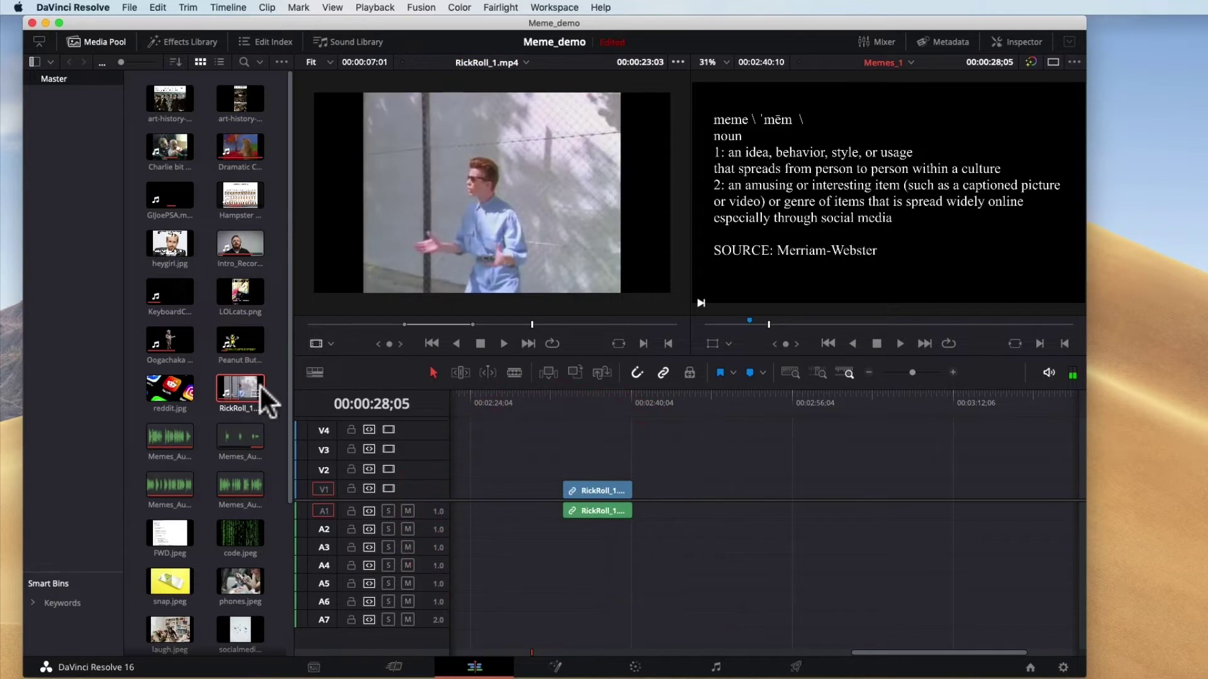
pyautogui.click(527, 324)
pyautogui.click(643, 342)
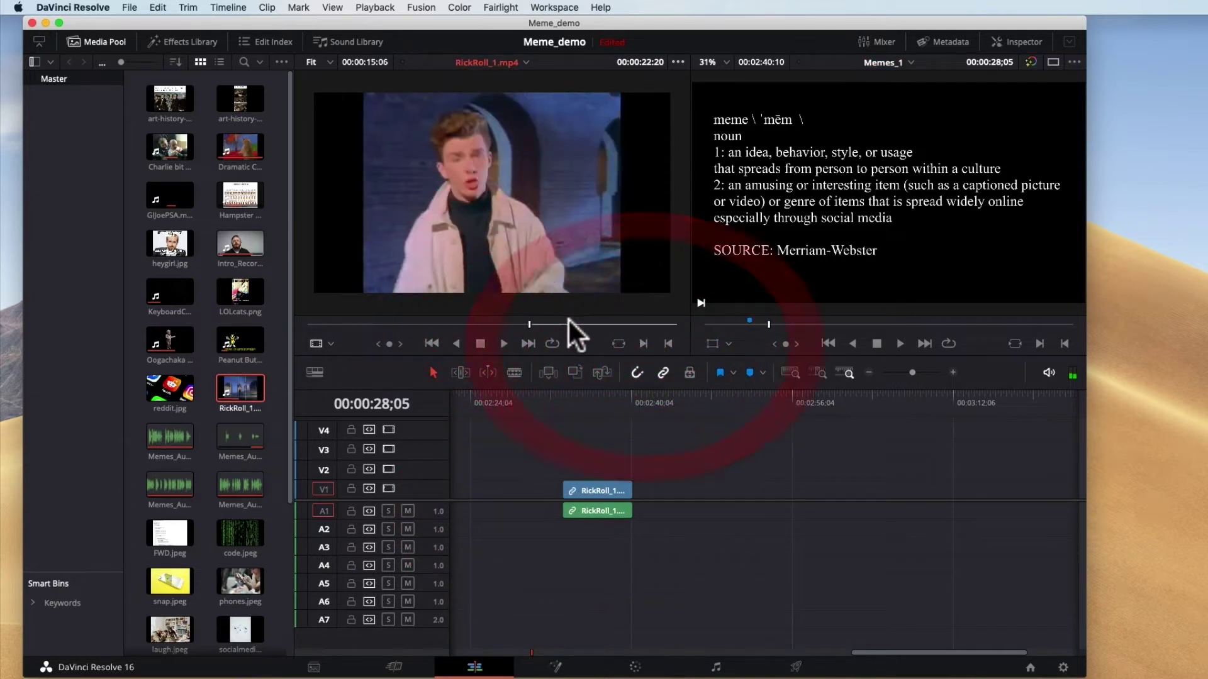
pyautogui.click(583, 324)
pyautogui.click(668, 343)
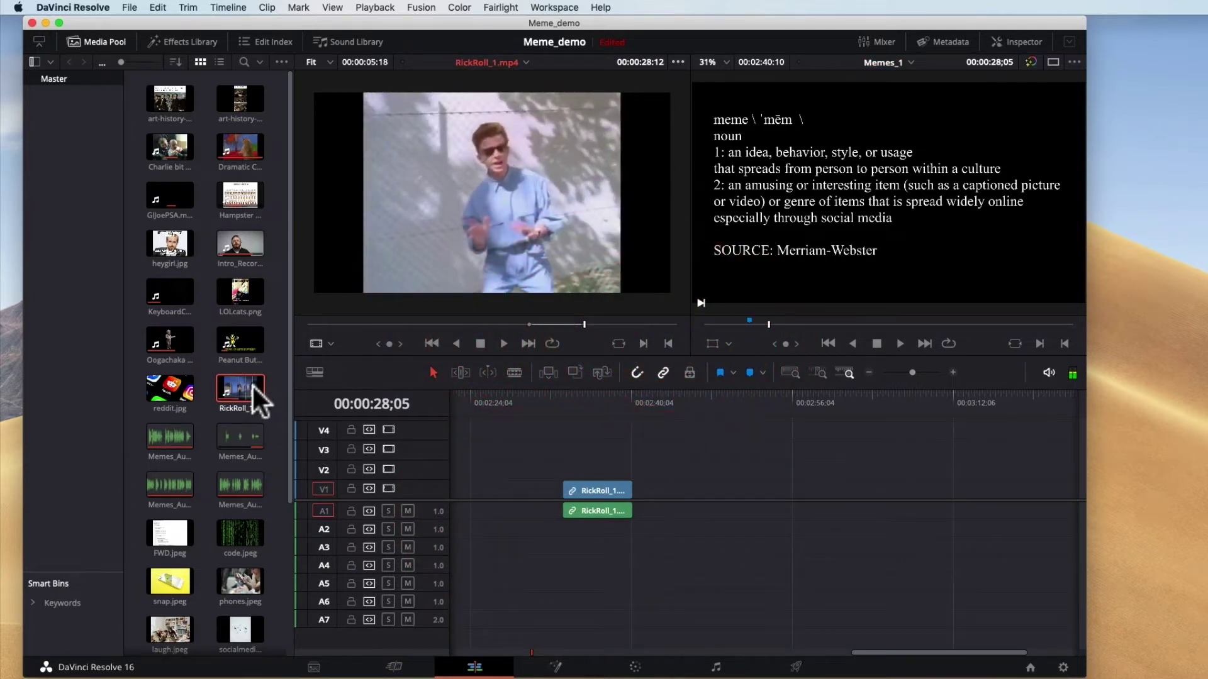
# Step: Add the marked RickRoll section, move it before the first RickRoll clip, and scrub to preview
pyautogui.moveTo(258, 398); pyautogui.dragTo(677, 513)
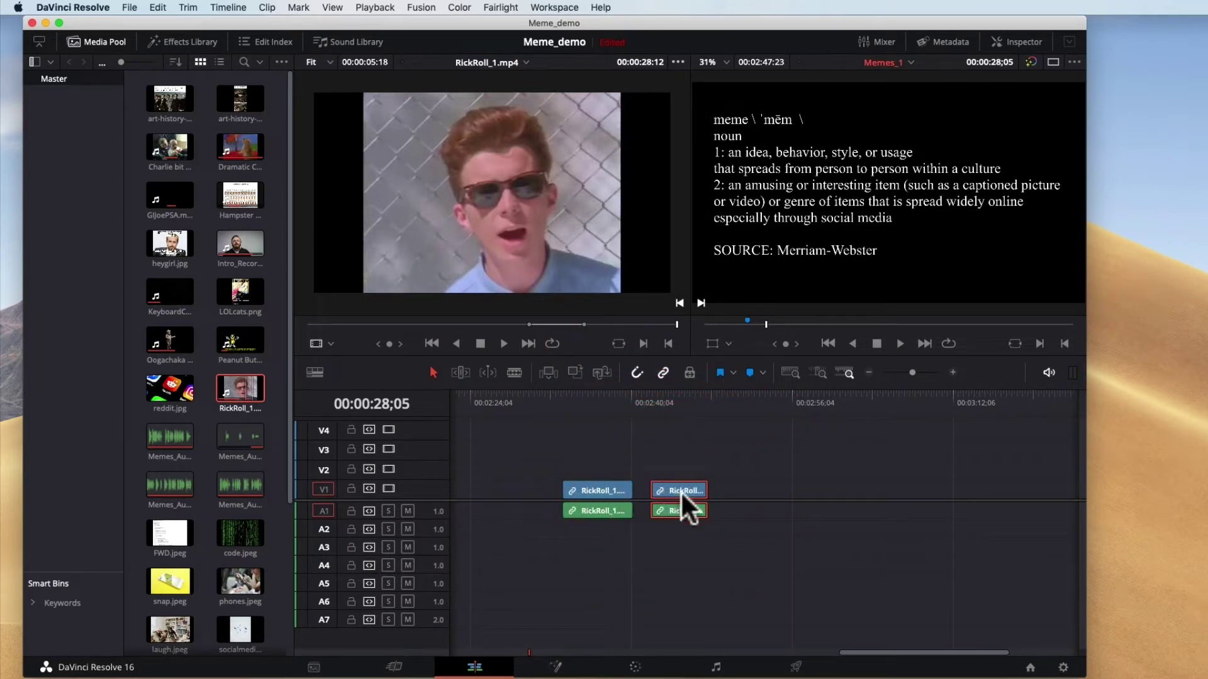
pyautogui.moveTo(678, 493); pyautogui.dragTo(538, 490)
pyautogui.moveTo(506, 397)
pyautogui.mouseDown()
pyautogui.moveTo(492, 405)
pyautogui.moveTo(504, 401)
pyautogui.mouseUp()
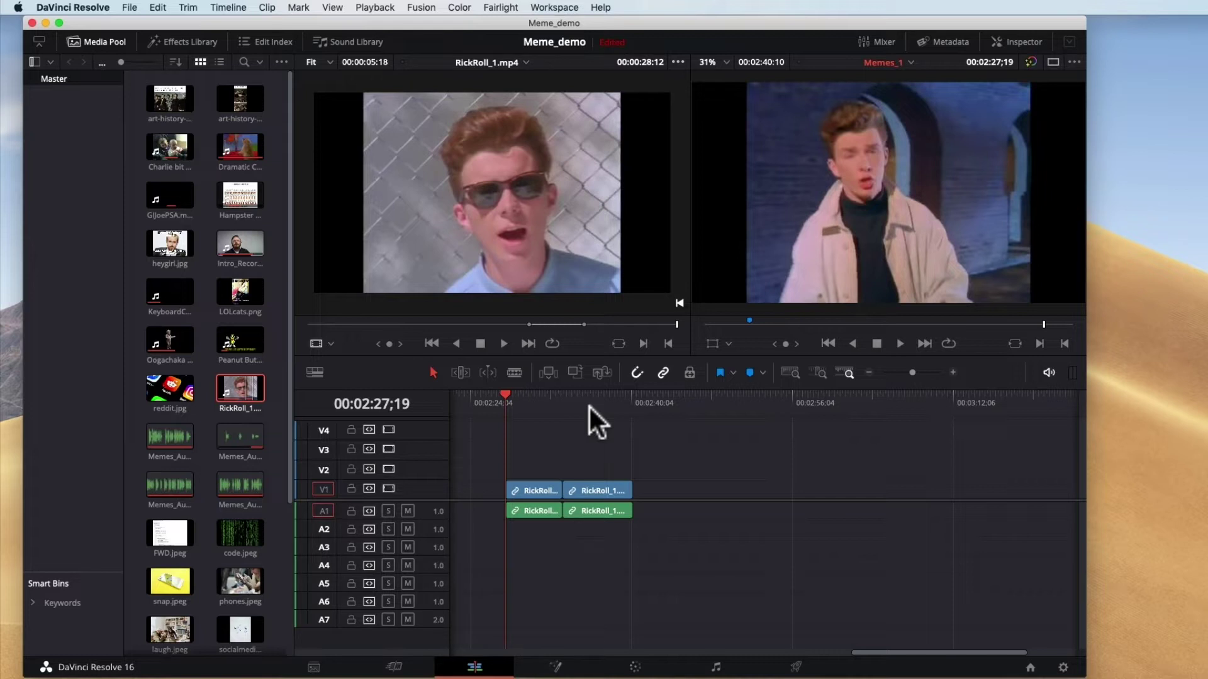
# Step: Lift the second RickRoll clip to V2 and A2, then drag it back down onto V1 after the first
pyautogui.moveTo(593, 486); pyautogui.dragTo(555, 470)
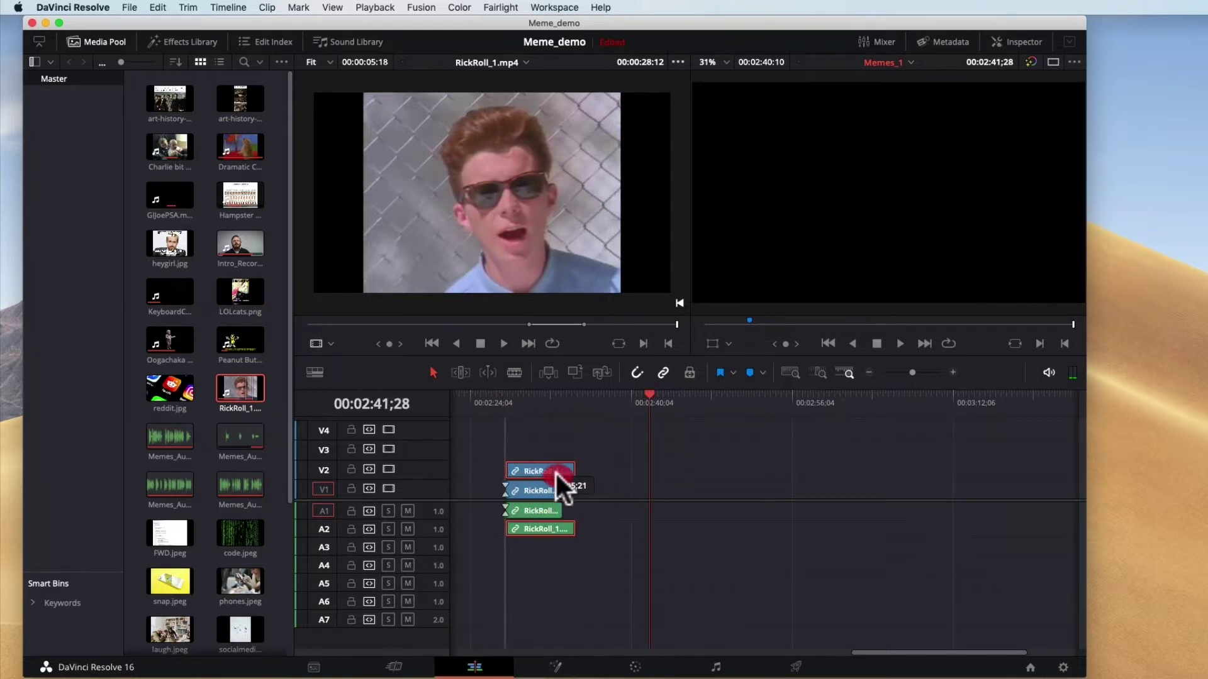
pyautogui.click(548, 406)
pyautogui.click(697, 475)
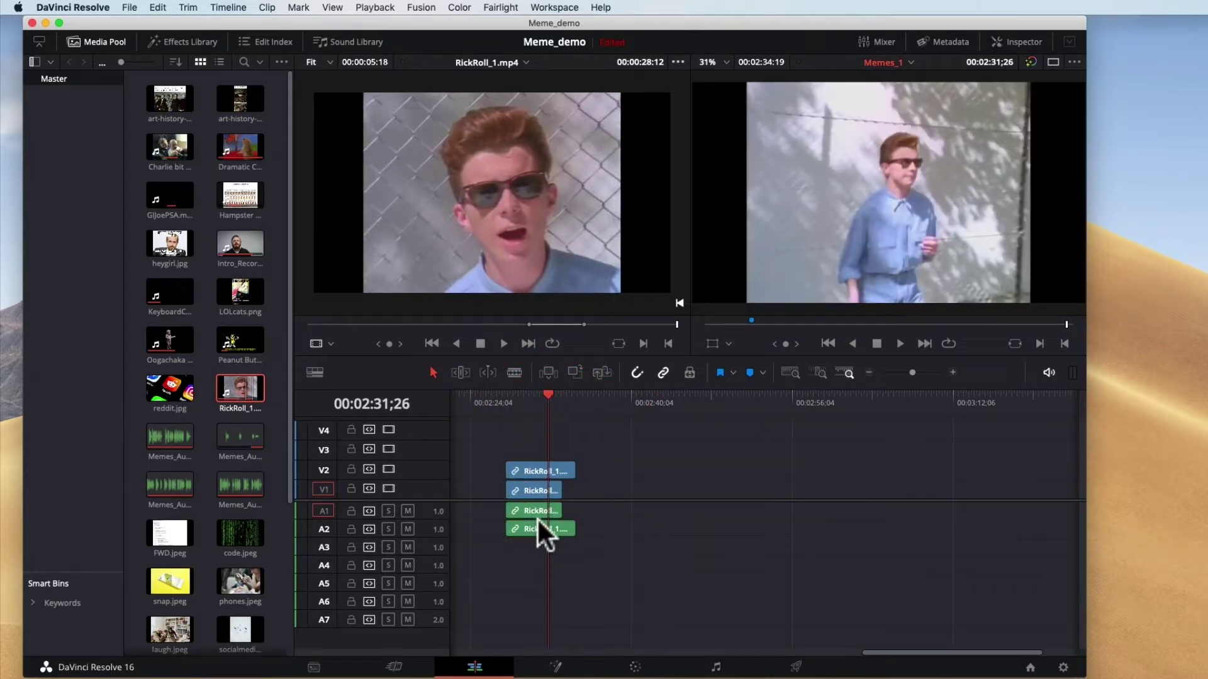
pyautogui.click(546, 469)
pyautogui.moveTo(531, 468); pyautogui.dragTo(587, 490)
# Step: Jump the playhead to 00:02:16;06 and inspect the linked RickRoll clips and the scrolling credits title on V2
pyautogui.moveTo(868, 653); pyautogui.dragTo(772, 653)
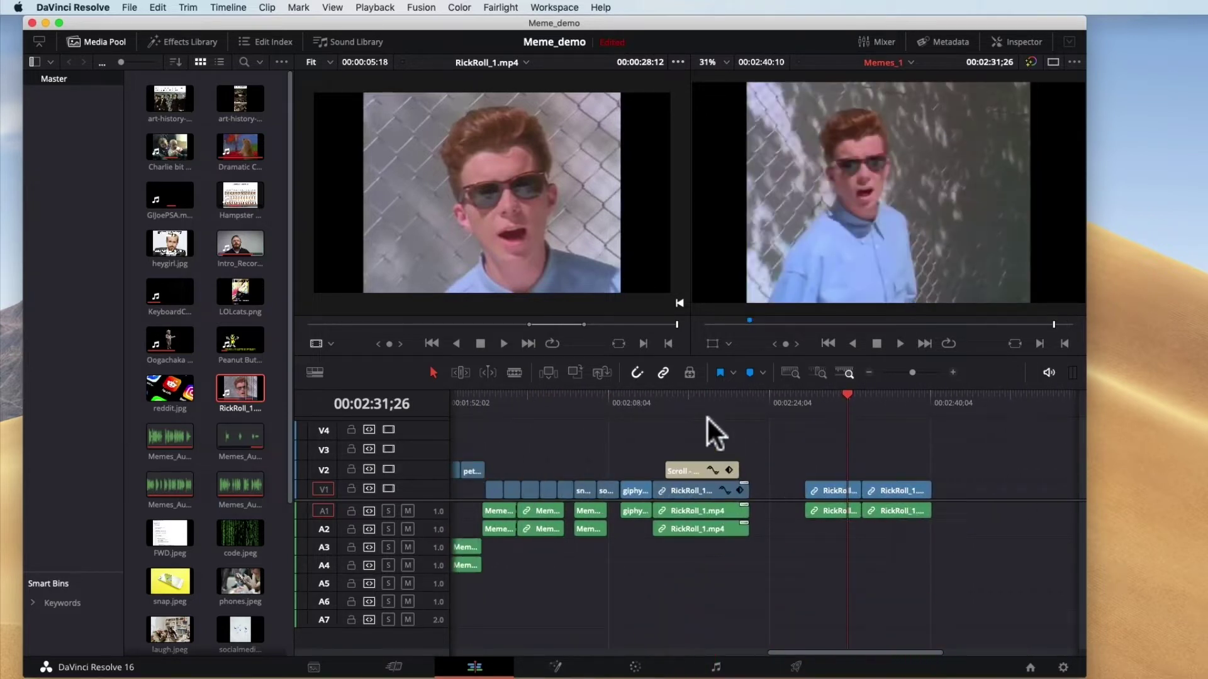
pyautogui.click(690, 399)
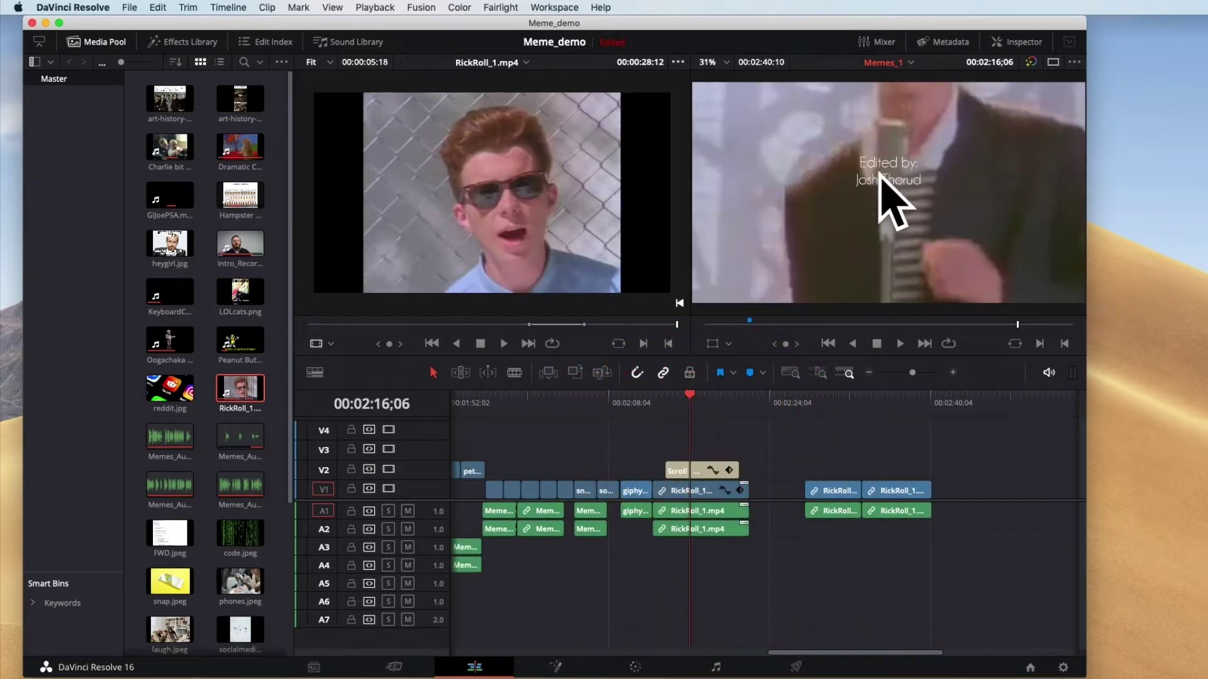
pyautogui.click(682, 504)
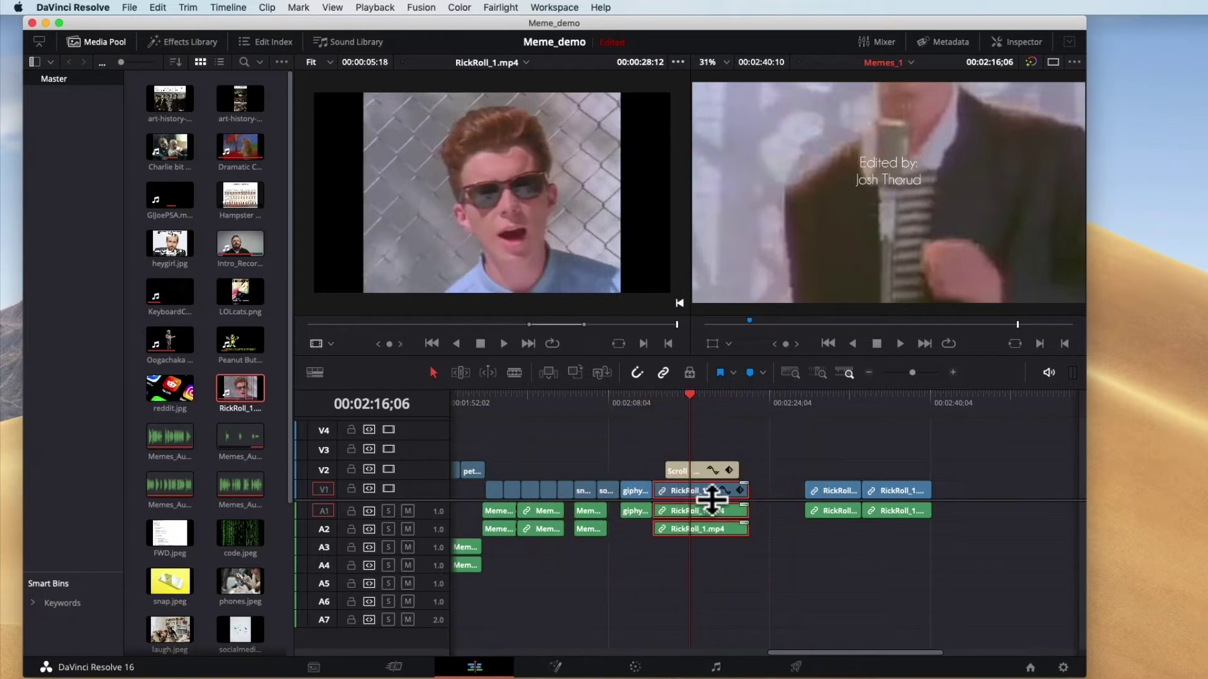
pyautogui.click(695, 470)
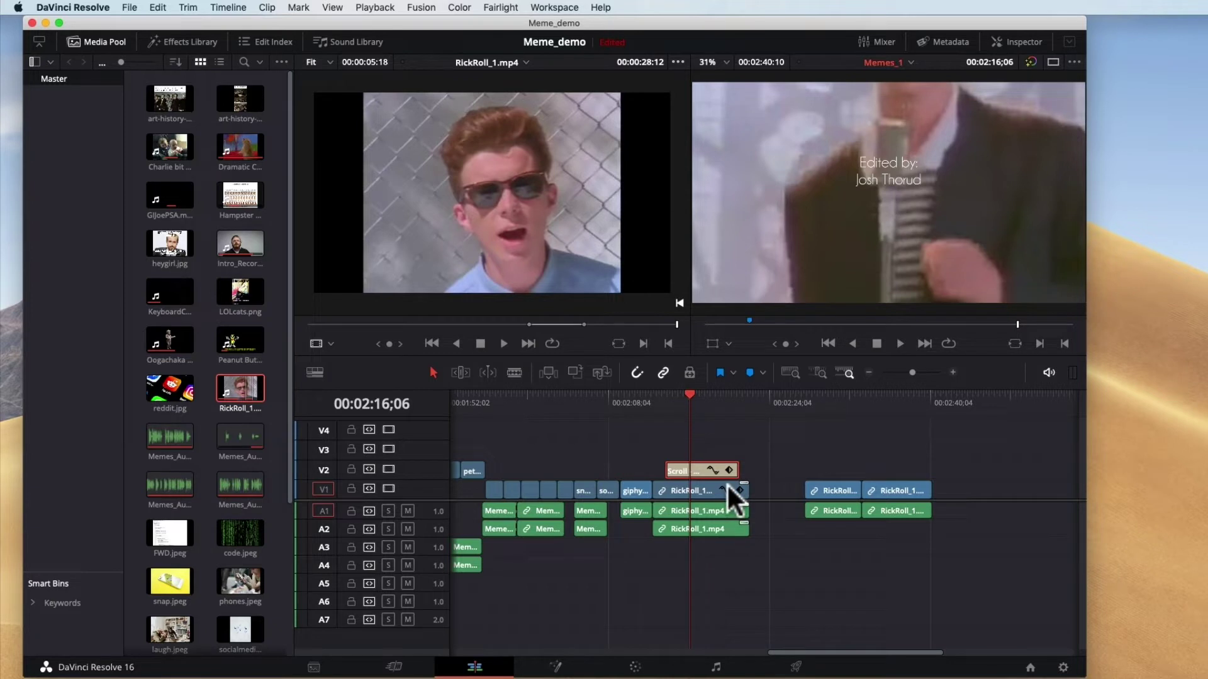
pyautogui.click(834, 560)
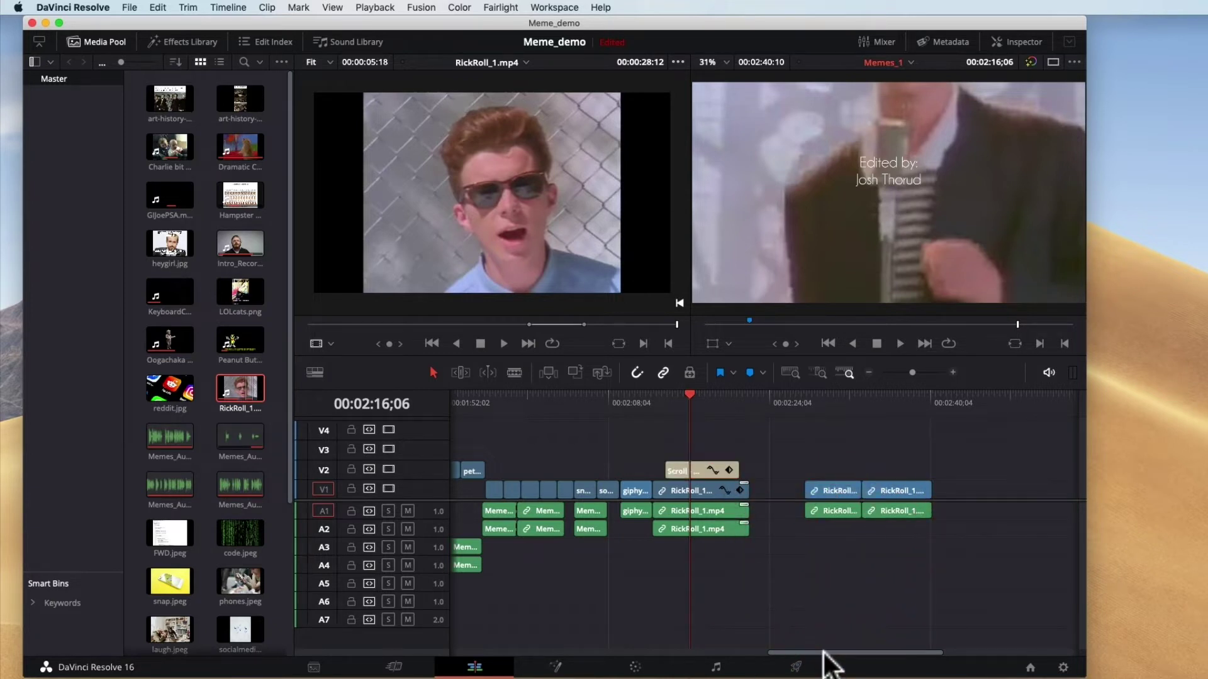
pyautogui.moveTo(826, 654); pyautogui.dragTo(348, 667)
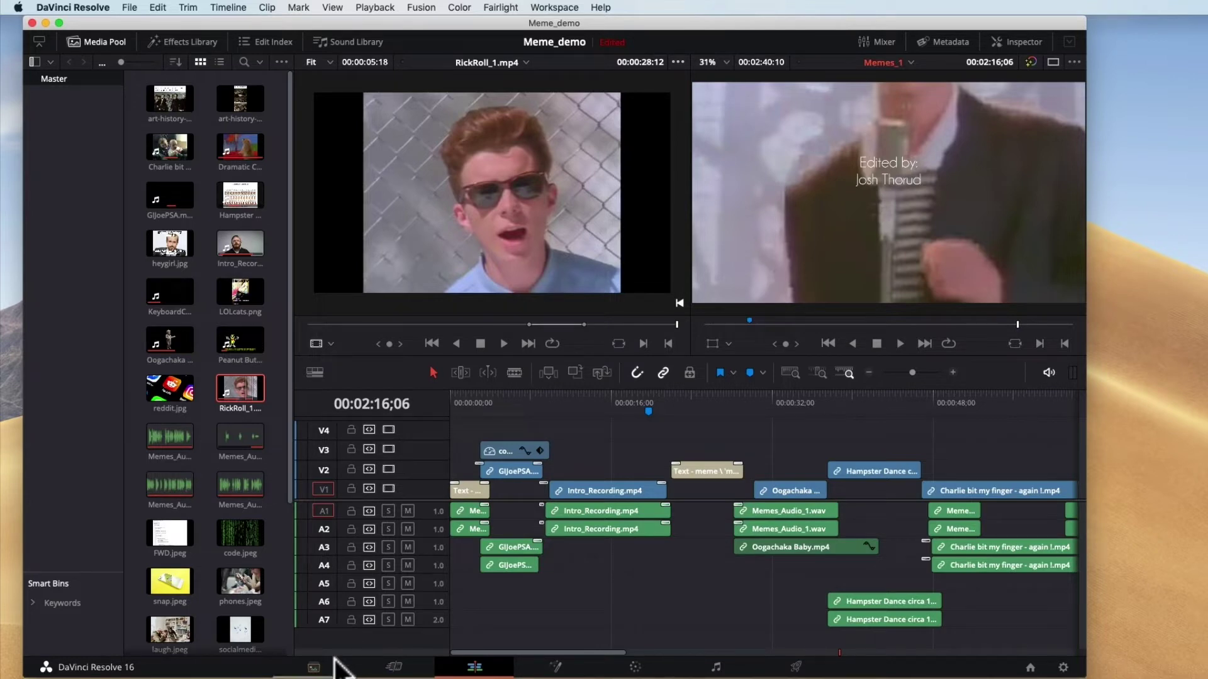
# Step: Trim the end of the existing last RickRoll_1 clip on the timeline
pyautogui.moveTo(563, 651); pyautogui.dragTo(965, 650)
pyautogui.click(502, 491)
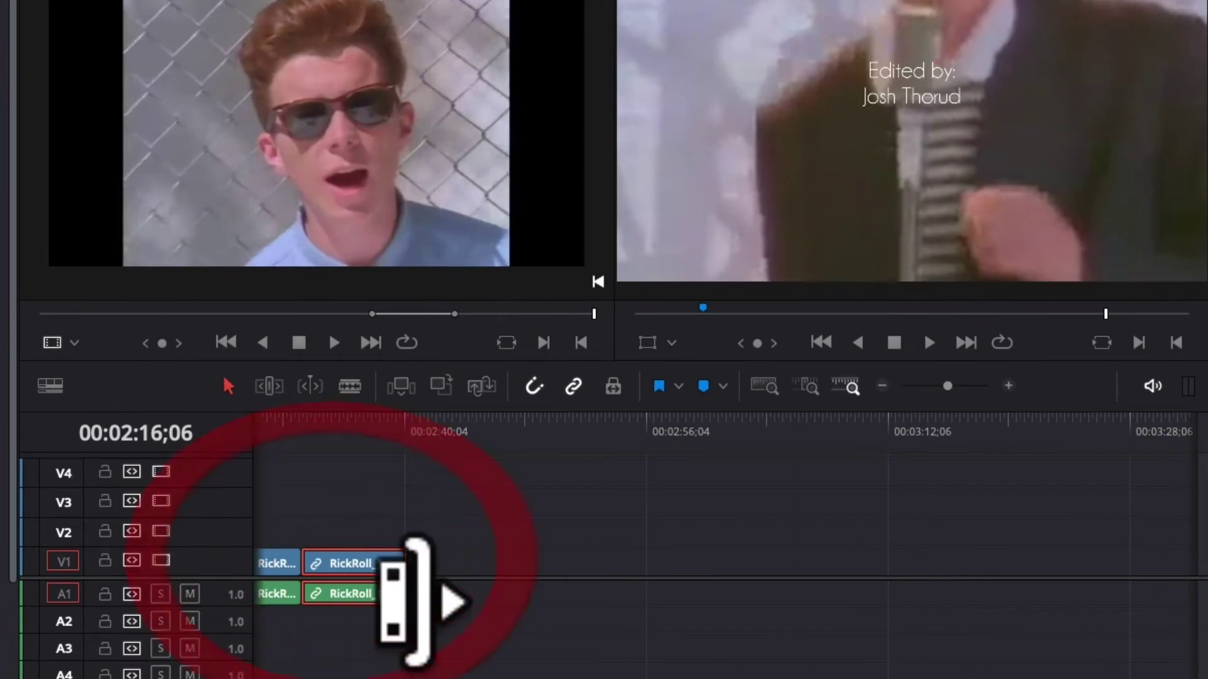
pyautogui.moveTo(403, 588)
pyautogui.mouseDown()
pyautogui.moveTo(456, 588)
pyautogui.moveTo(379, 590)
pyautogui.moveTo(453, 588)
pyautogui.moveTo(408, 588)
pyautogui.mouseUp()
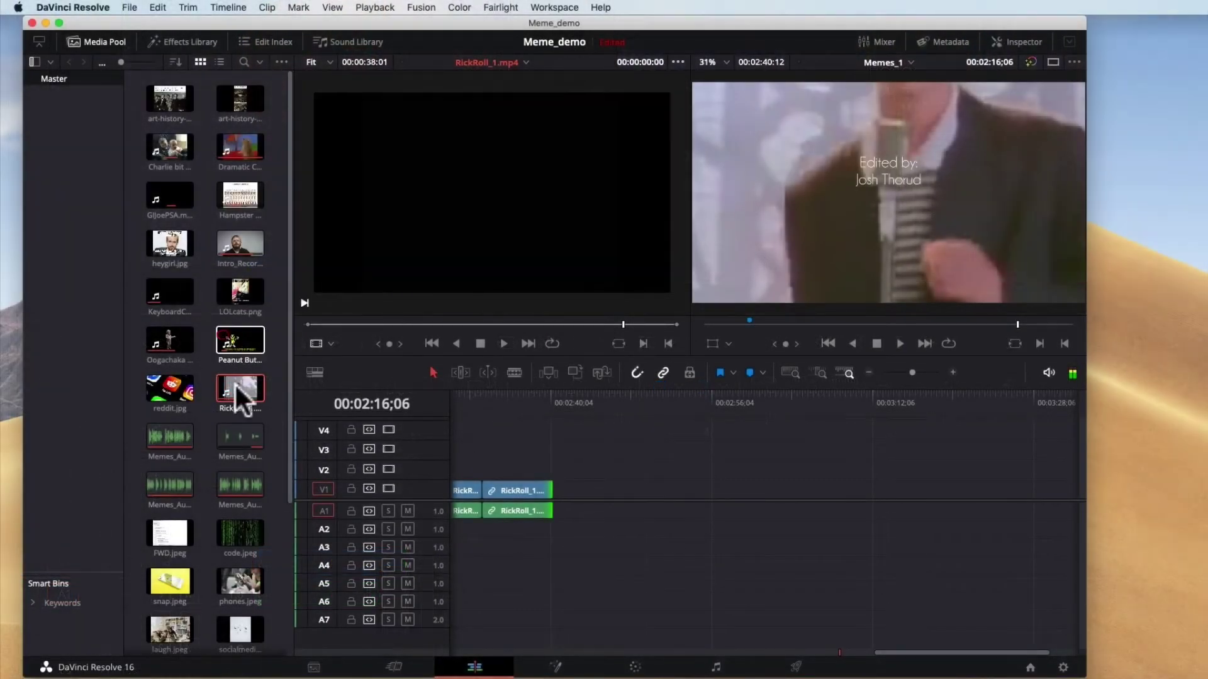
# Step: Add RickRoll_1.mp4 after the existing clips, extend both its edges, and park the playhead at 00:02:53;18
pyautogui.click(238, 387)
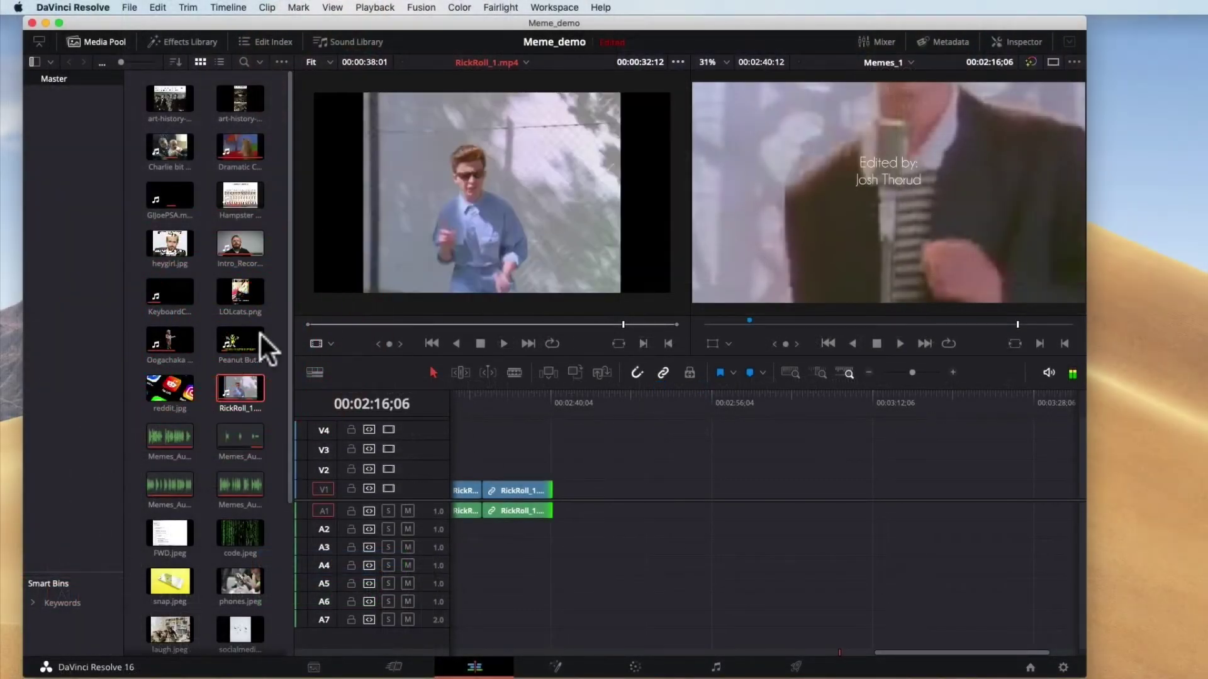
pyautogui.moveTo(235, 384)
pyautogui.mouseDown()
pyautogui.moveTo(546, 416)
pyautogui.moveTo(586, 496)
pyautogui.moveTo(634, 515)
pyautogui.moveTo(711, 492)
pyautogui.mouseUp()
pyautogui.moveTo(965, 493); pyautogui.dragTo(782, 494)
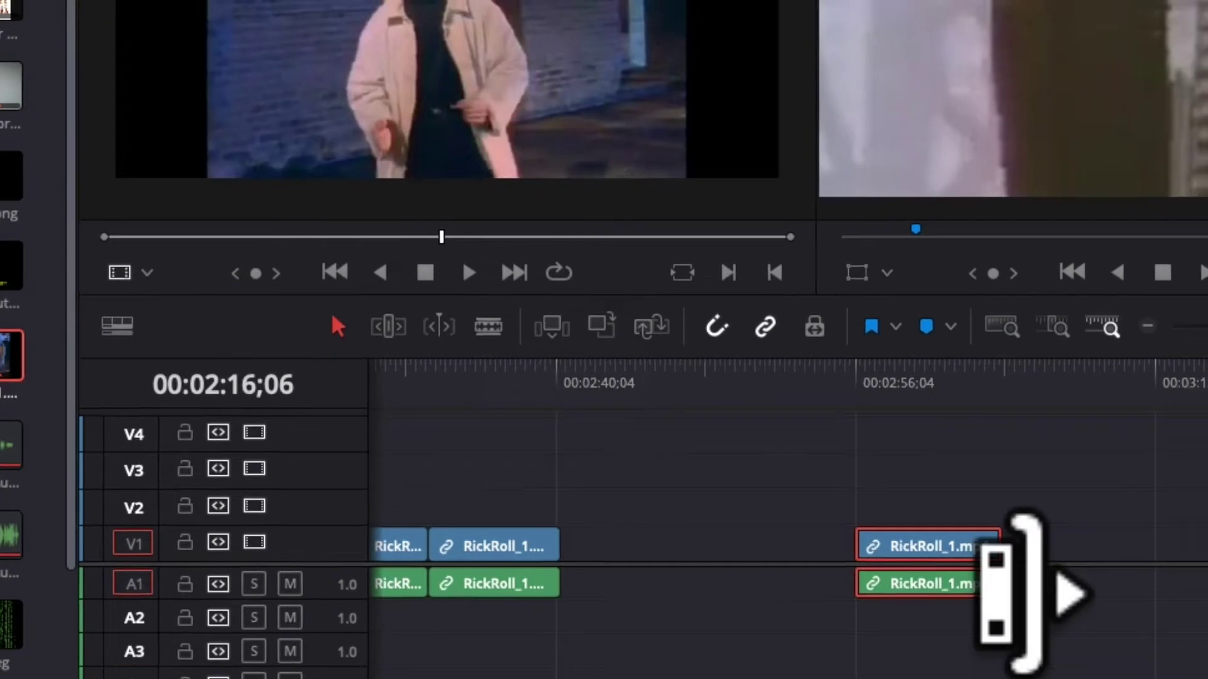
pyautogui.moveTo(1024, 592); pyautogui.dragTo(1154, 598)
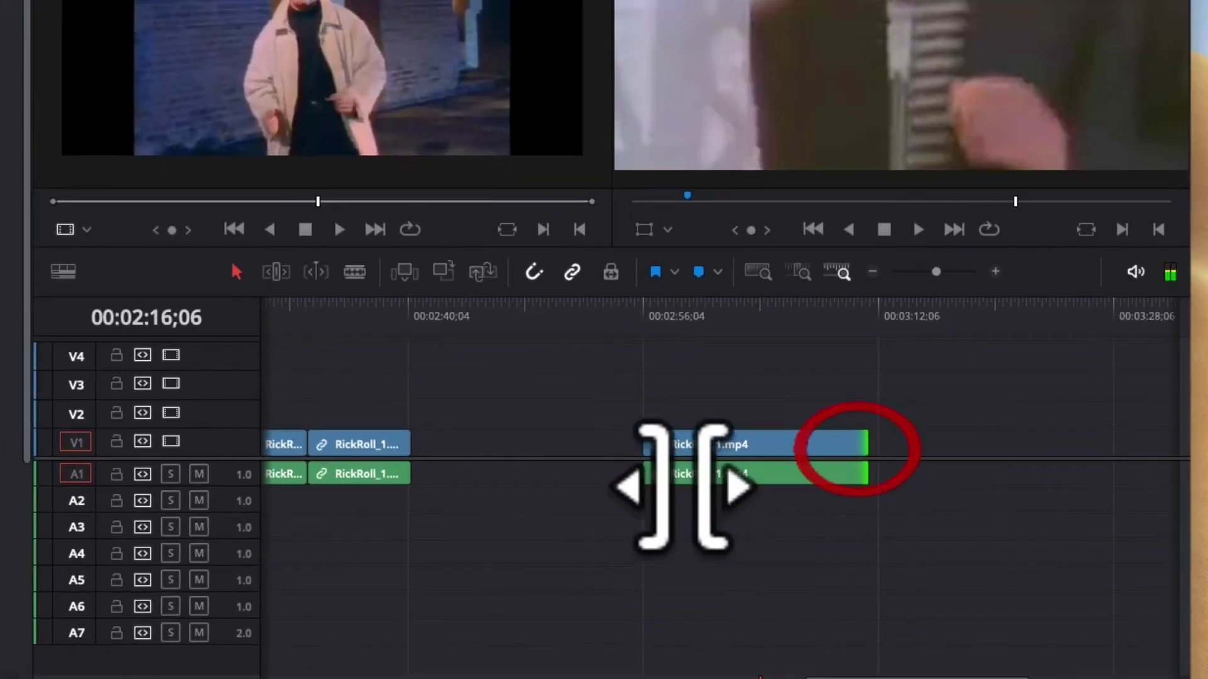
pyautogui.moveTo(911, 598); pyautogui.dragTo(765, 597)
pyautogui.moveTo(527, 449); pyautogui.dragTo(523, 450)
pyautogui.click(605, 313)
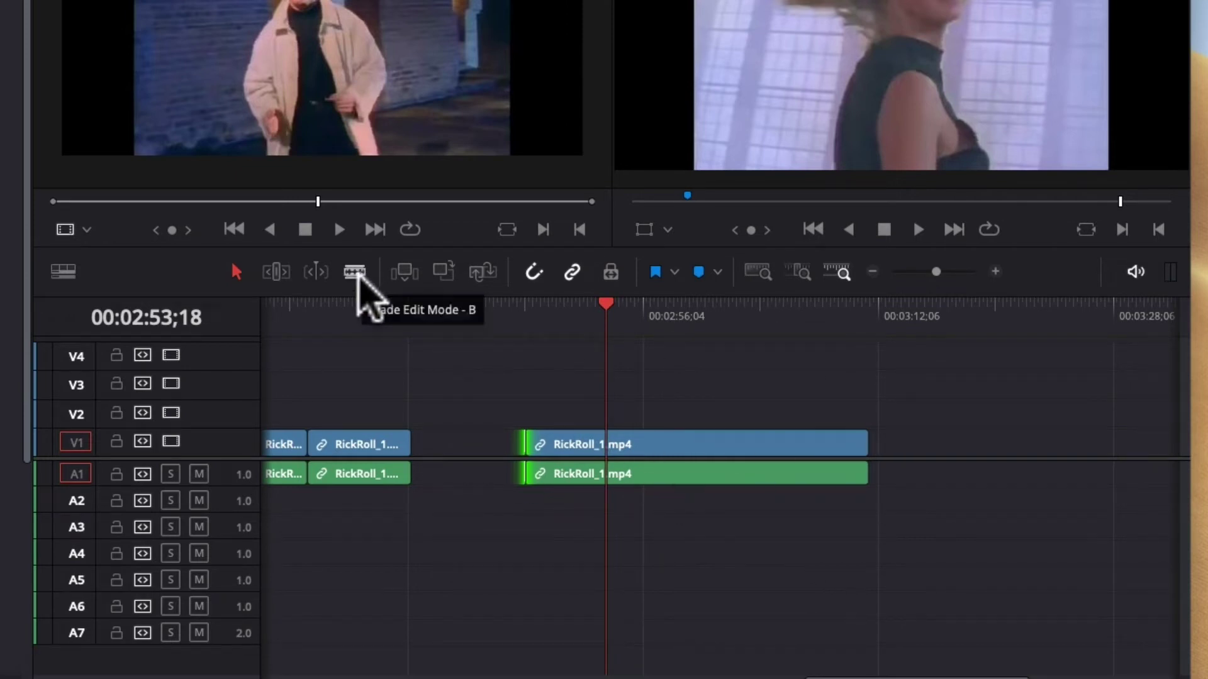
# Step: Blade the new RickRoll_1 clip at three points, one at the playhead
pyautogui.click(355, 272)
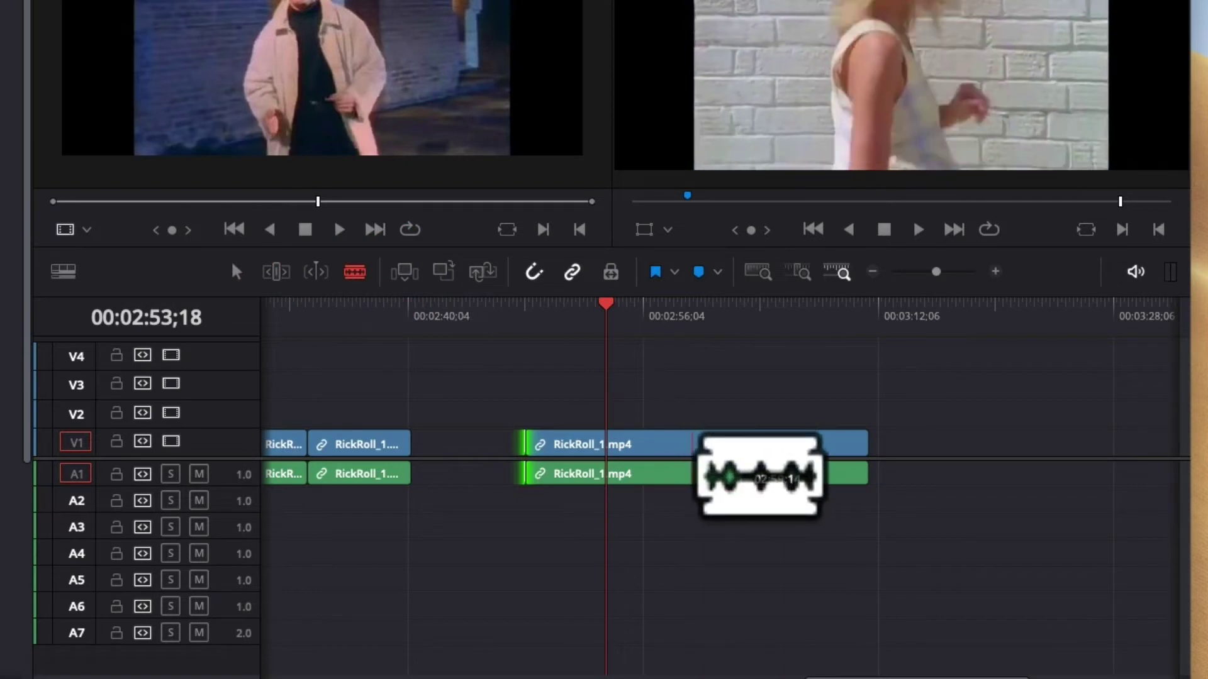
pyautogui.click(691, 465)
pyautogui.click(764, 465)
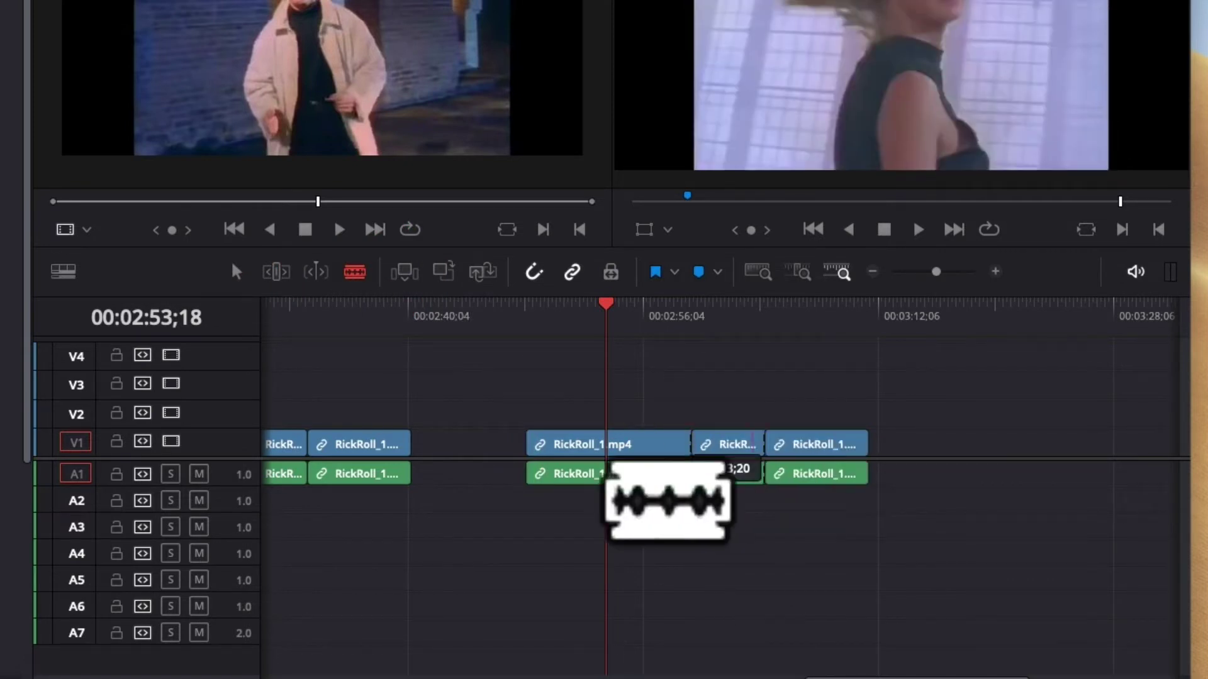
pyautogui.click(606, 466)
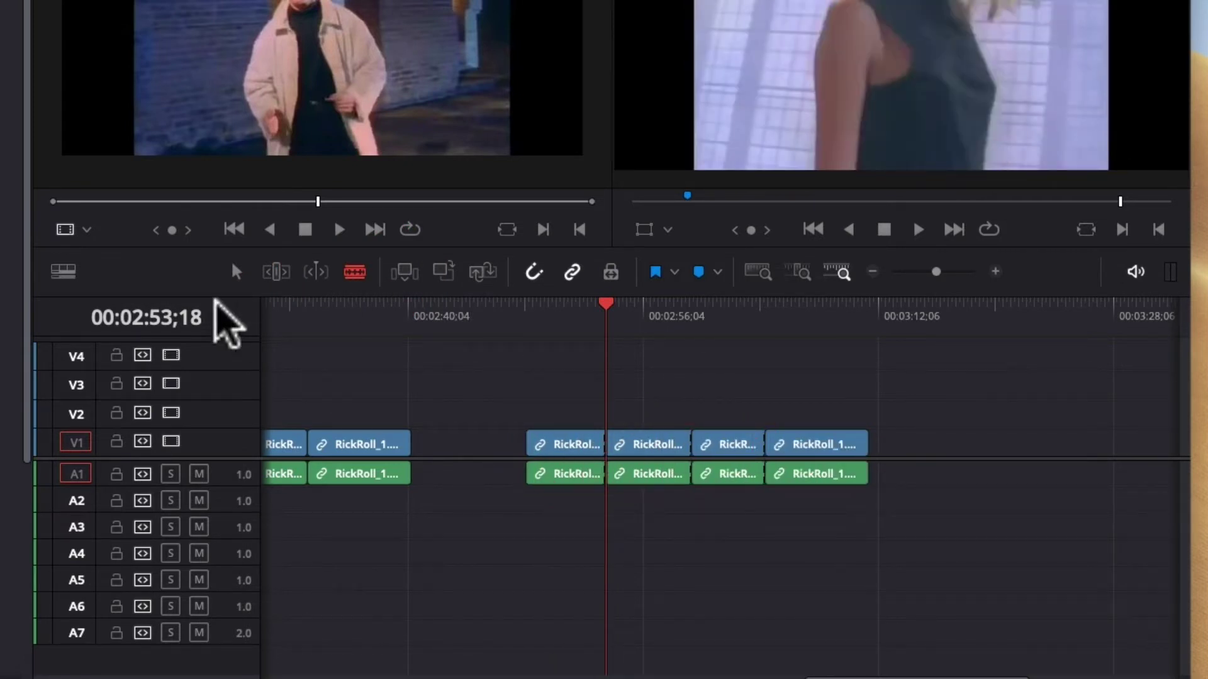
pyautogui.click(236, 272)
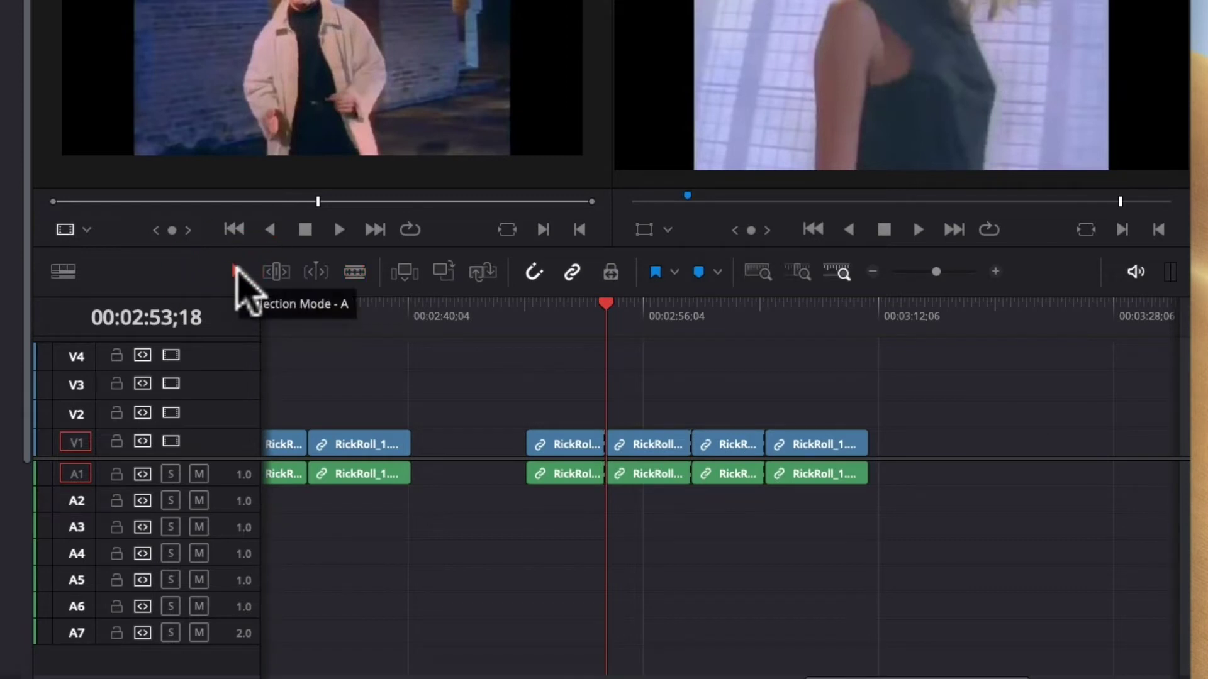
# Step: Delete the piece after the playhead and reorder the remaining pieces into the gap
pyautogui.click(668, 450)
pyautogui.press('Delete')
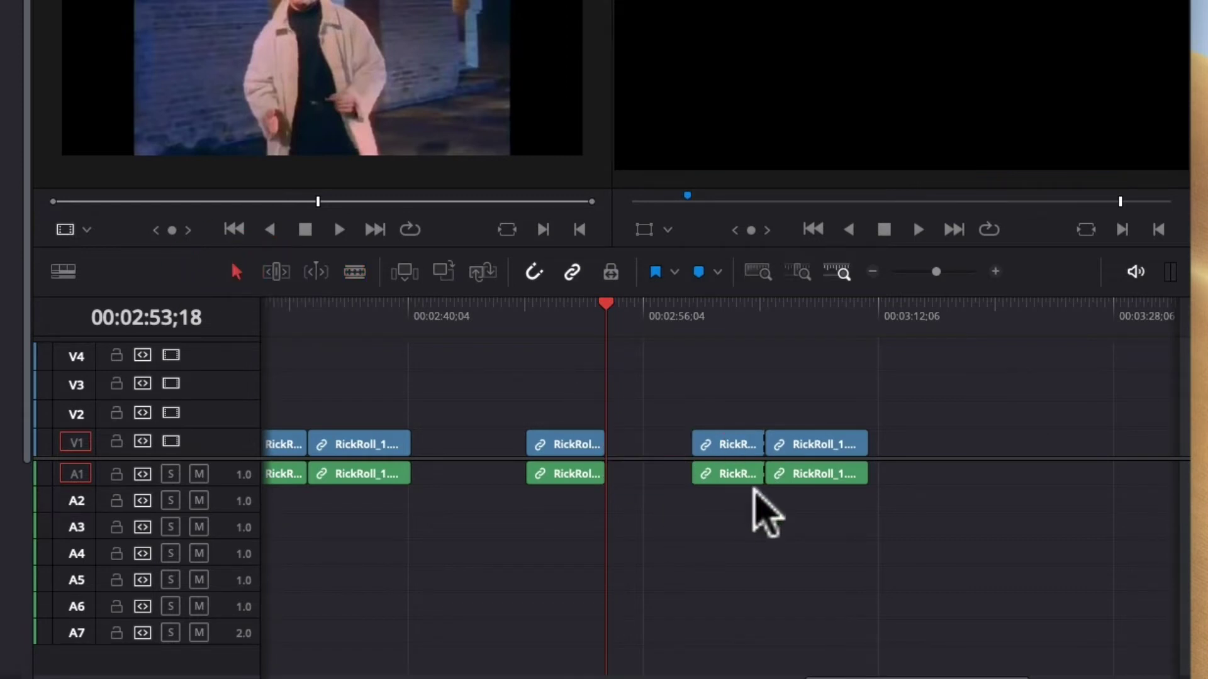
pyautogui.moveTo(798, 464); pyautogui.dragTo(651, 453)
pyautogui.click(876, 480)
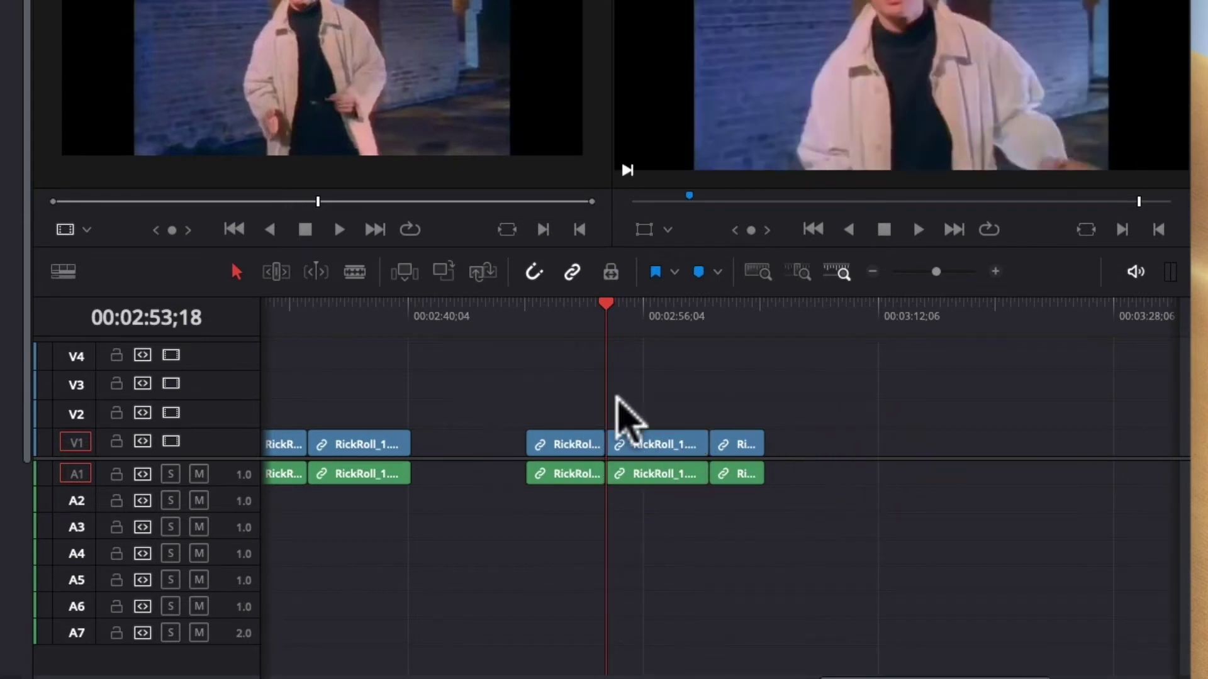
pyautogui.click(564, 444)
pyautogui.moveTo(564, 444); pyautogui.dragTo(812, 448)
pyautogui.click(900, 482)
# Step: Delete the first piece after the playhead, then the two remaining pieces together
pyautogui.click(683, 456)
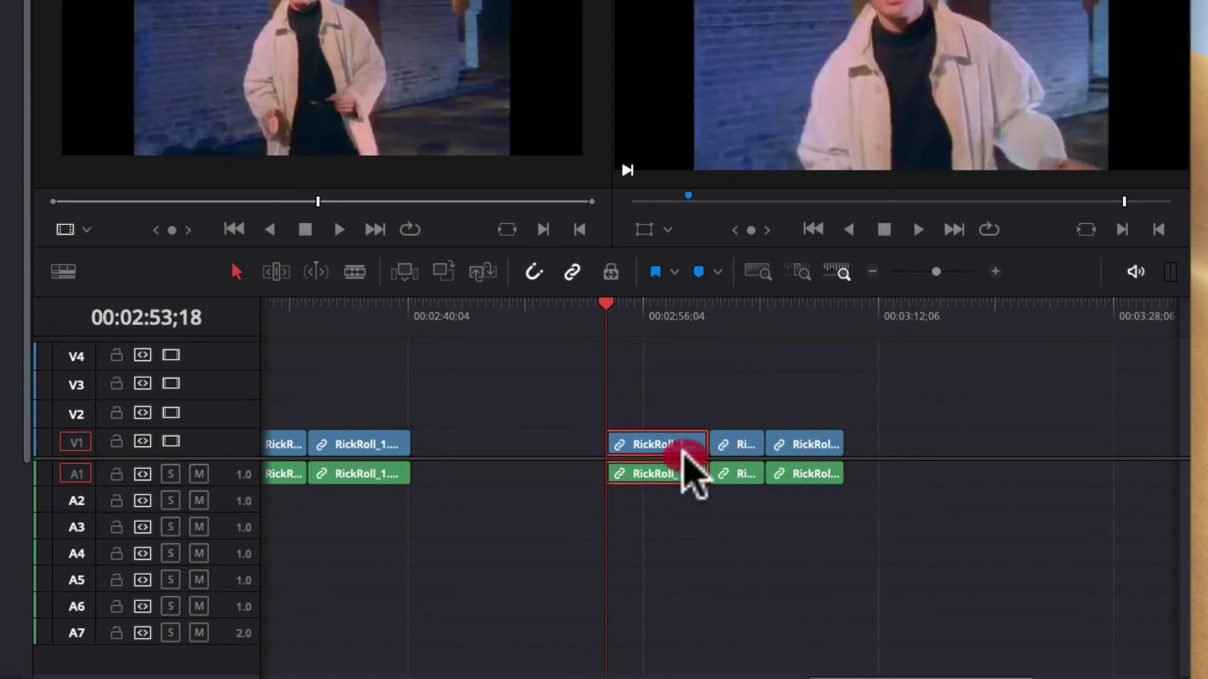
pyautogui.press('BackSpace')
pyautogui.moveTo(700, 385); pyautogui.dragTo(862, 525)
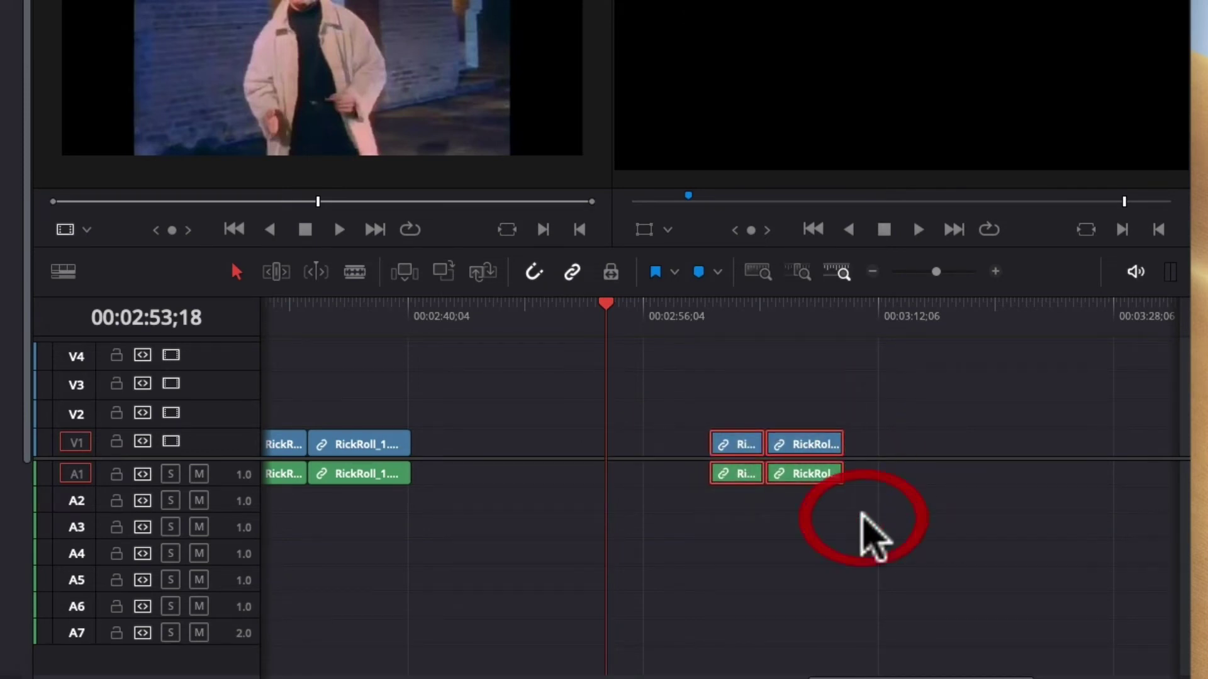
pyautogui.press('BackSpace')
# Step: Undo the last deletion, then delete the short middle RickRoll piece to leave a gap
pyautogui.hotkey('ctrl', 'v')
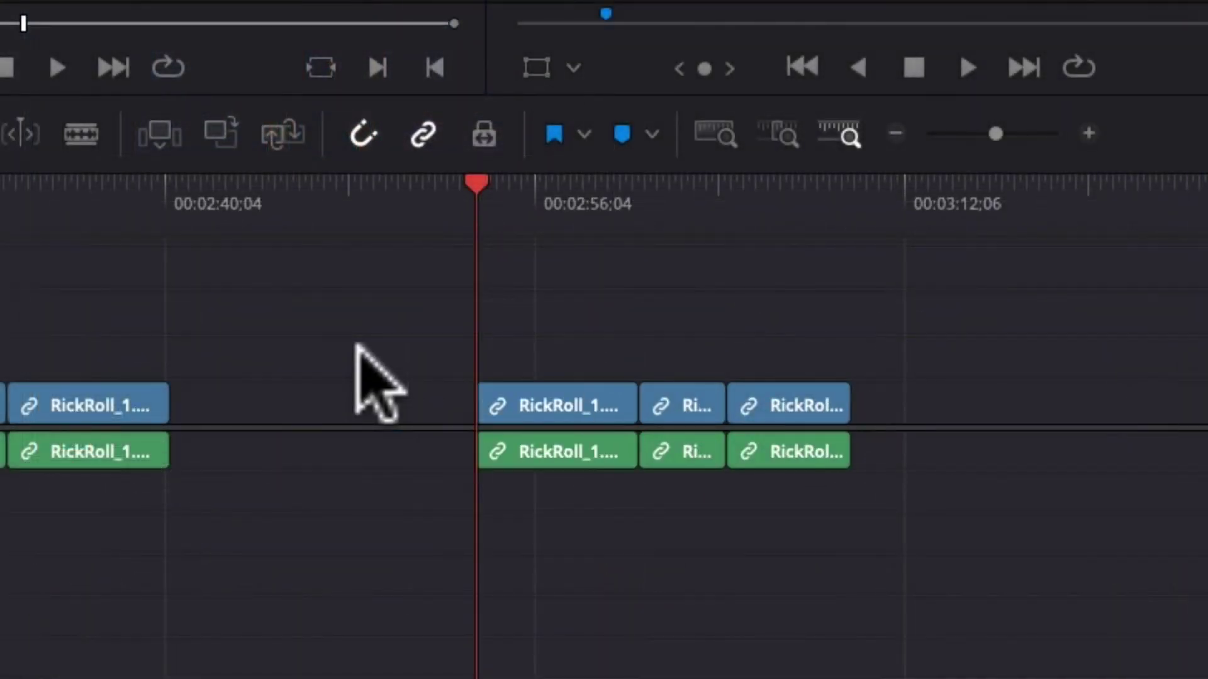
pyautogui.click(678, 402)
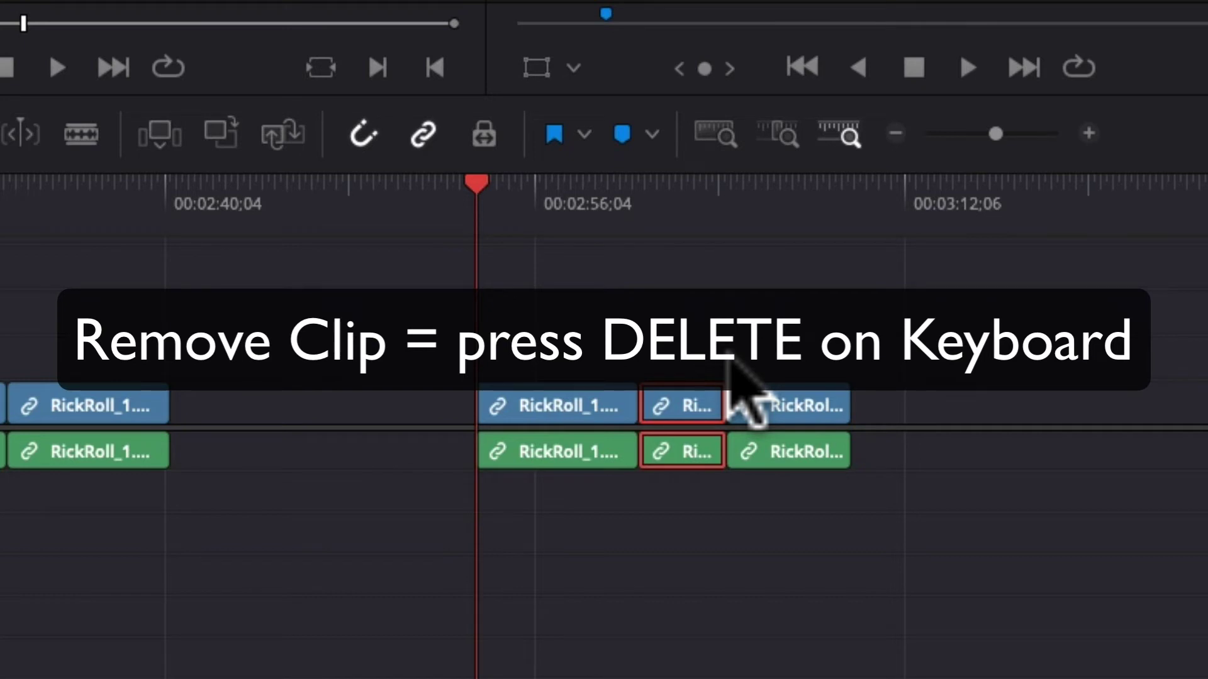
pyautogui.press('Delete')
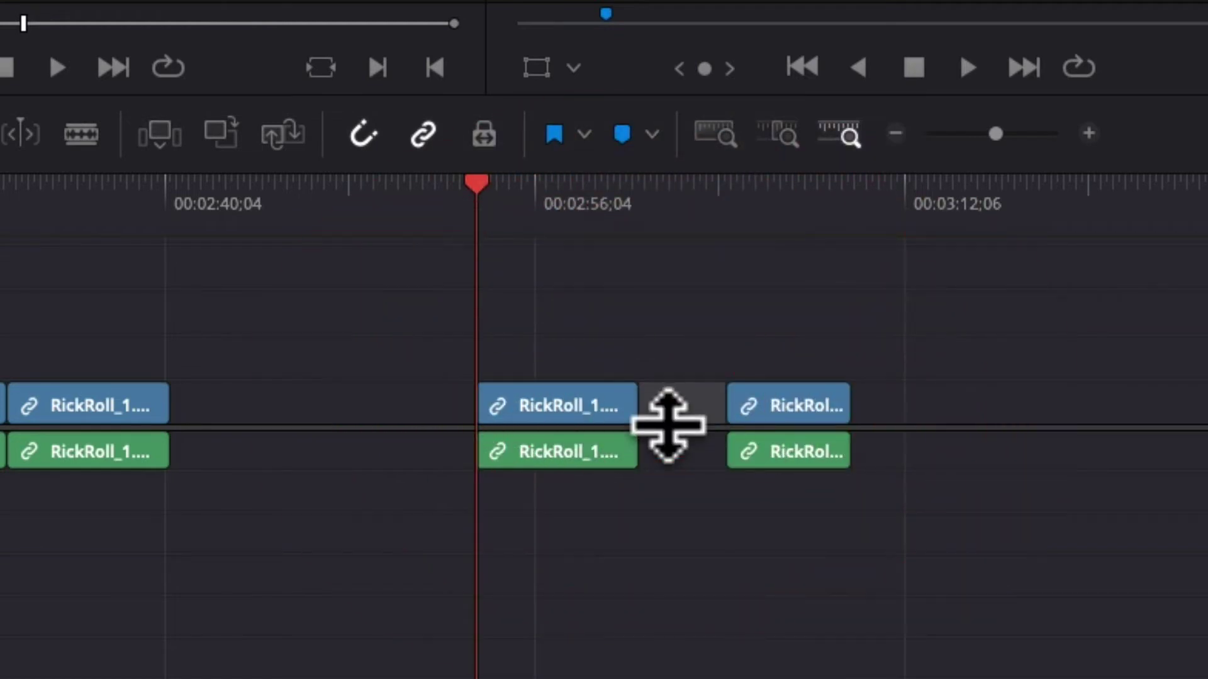
pyautogui.click(681, 404)
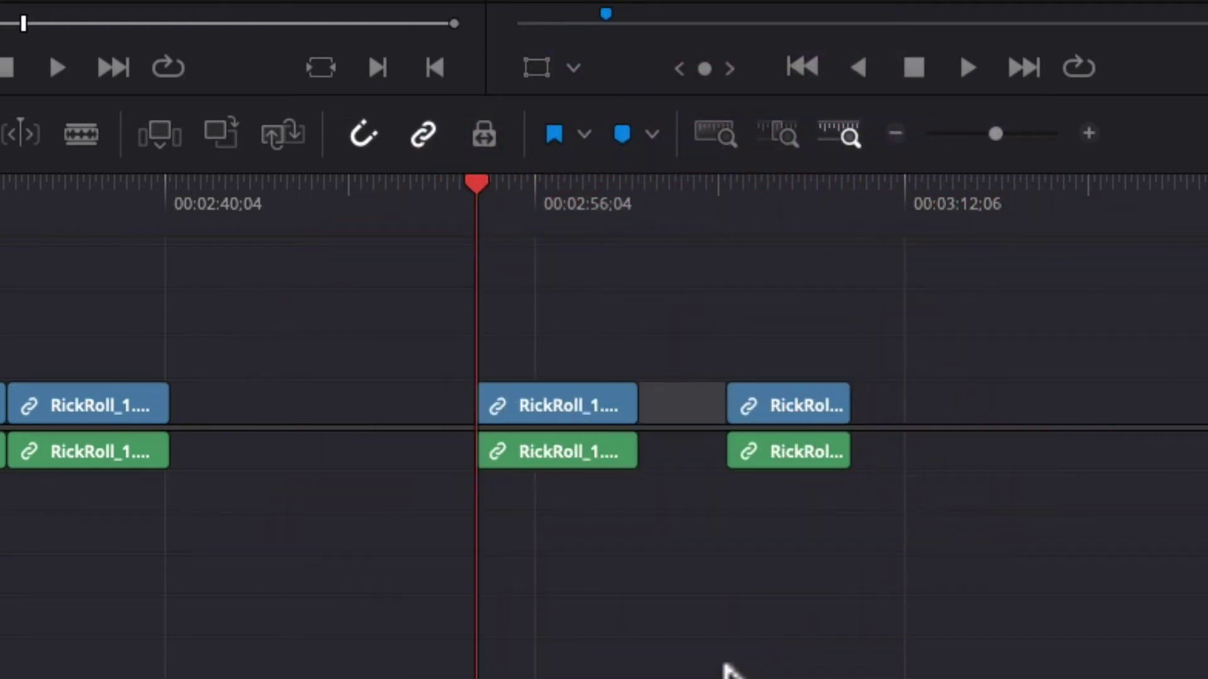
# Step: Try ripple-deleting the gap and short piece, undoing each, finally deleting the piece to leave a gap
pyautogui.press('Delete')
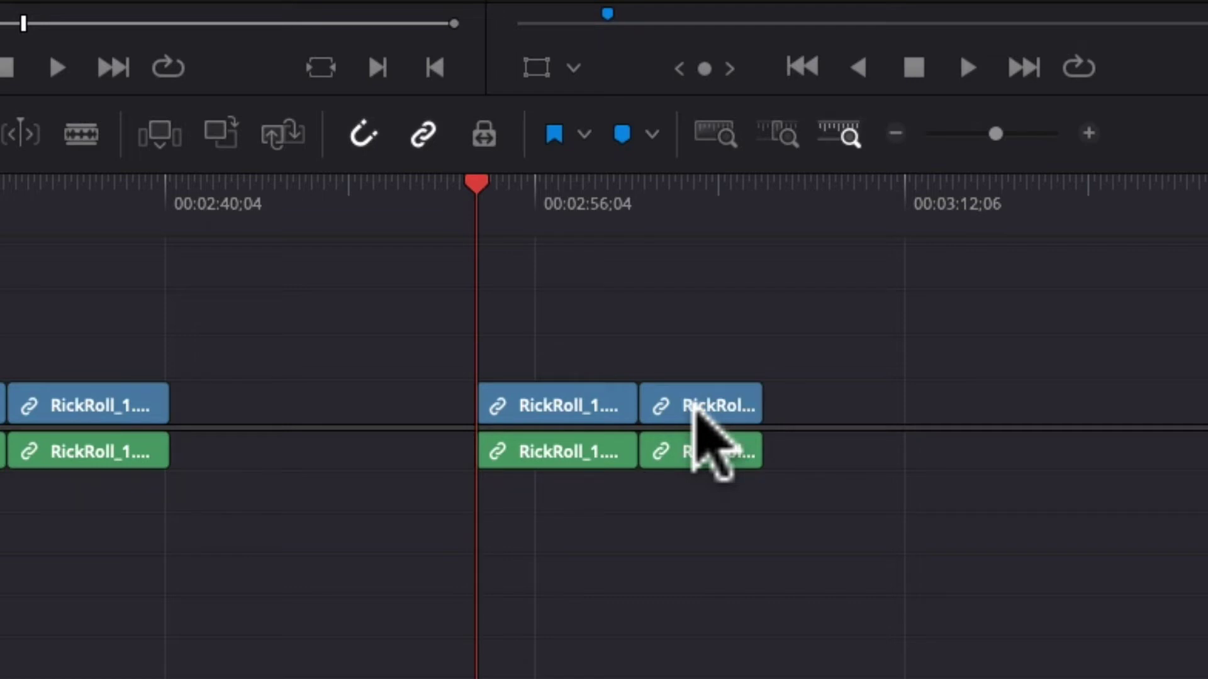
pyautogui.hotkey('ctrl', 'z')
pyautogui.hotkey('ctrl', 'z')
pyautogui.hotkey('ctrl', 'z')
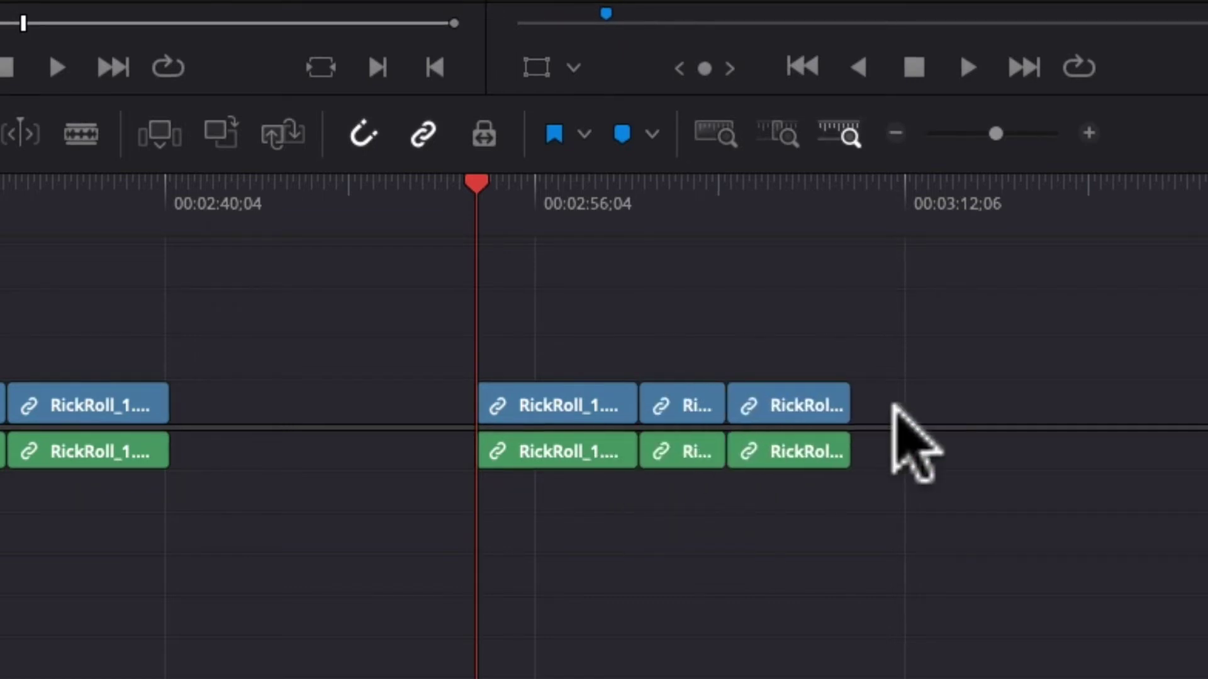
pyautogui.click(692, 406)
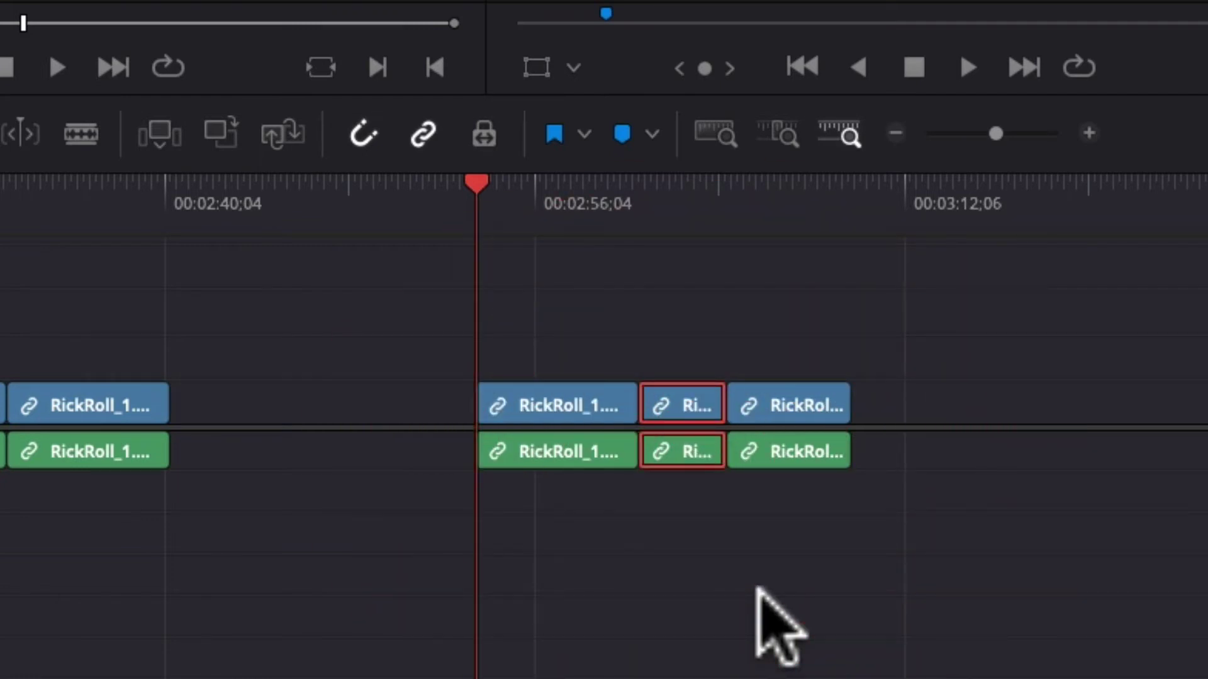
pyautogui.press('Delete')
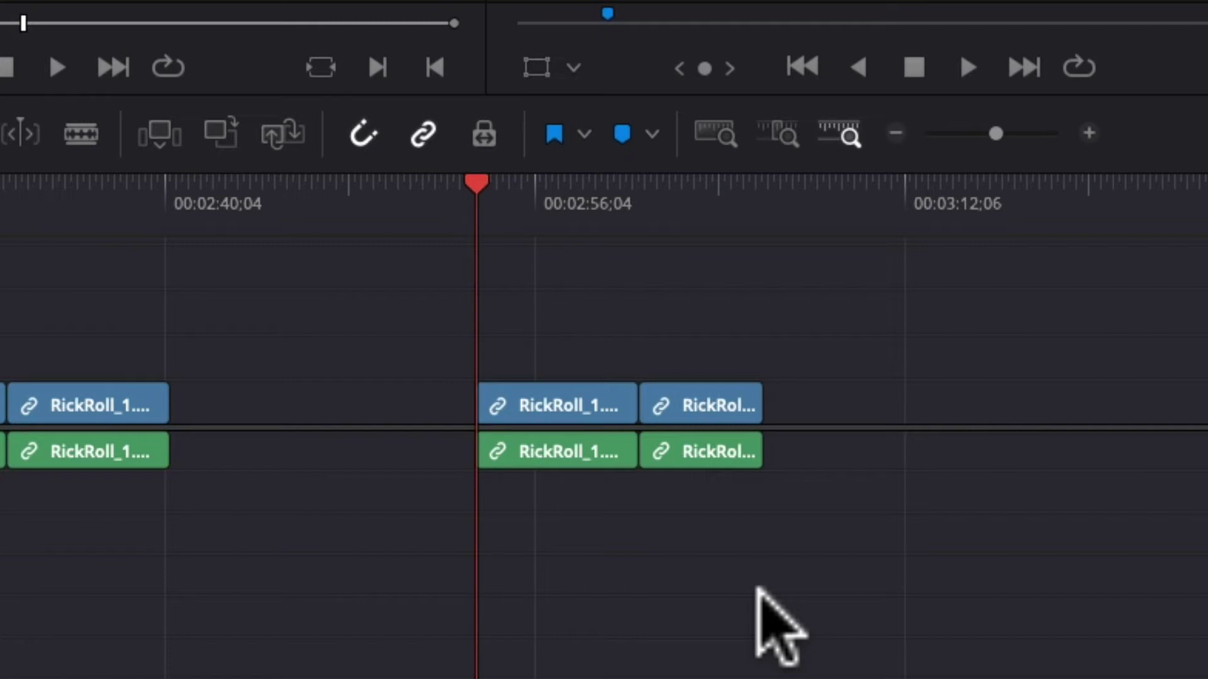
pyautogui.hotkey('ctrl', 'z')
pyautogui.click(686, 405)
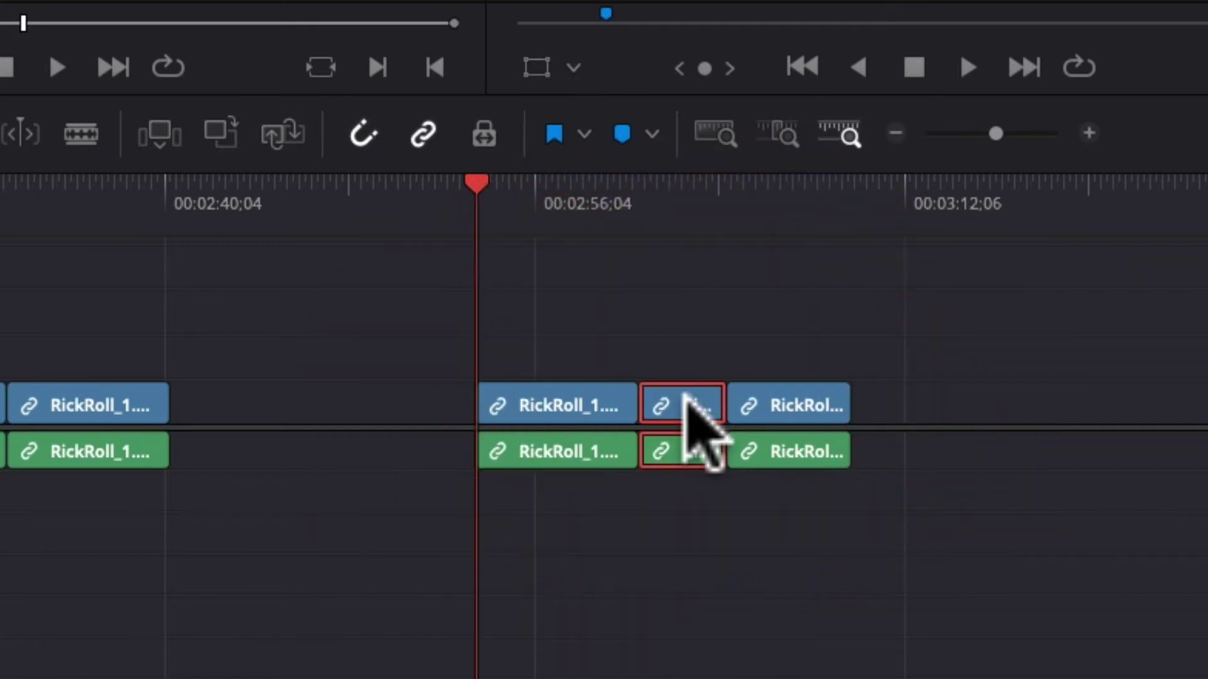
pyautogui.press('Delete')
# Step: Marquee-select the last RickRoll video and audio pair and slide it left against the middle piece
pyautogui.click(890, 377)
pyautogui.click(1046, 507)
pyautogui.moveTo(796, 314); pyautogui.dragTo(1207, 678)
pyautogui.moveTo(782, 402); pyautogui.dragTo(696, 403)
pyautogui.click(868, 378)
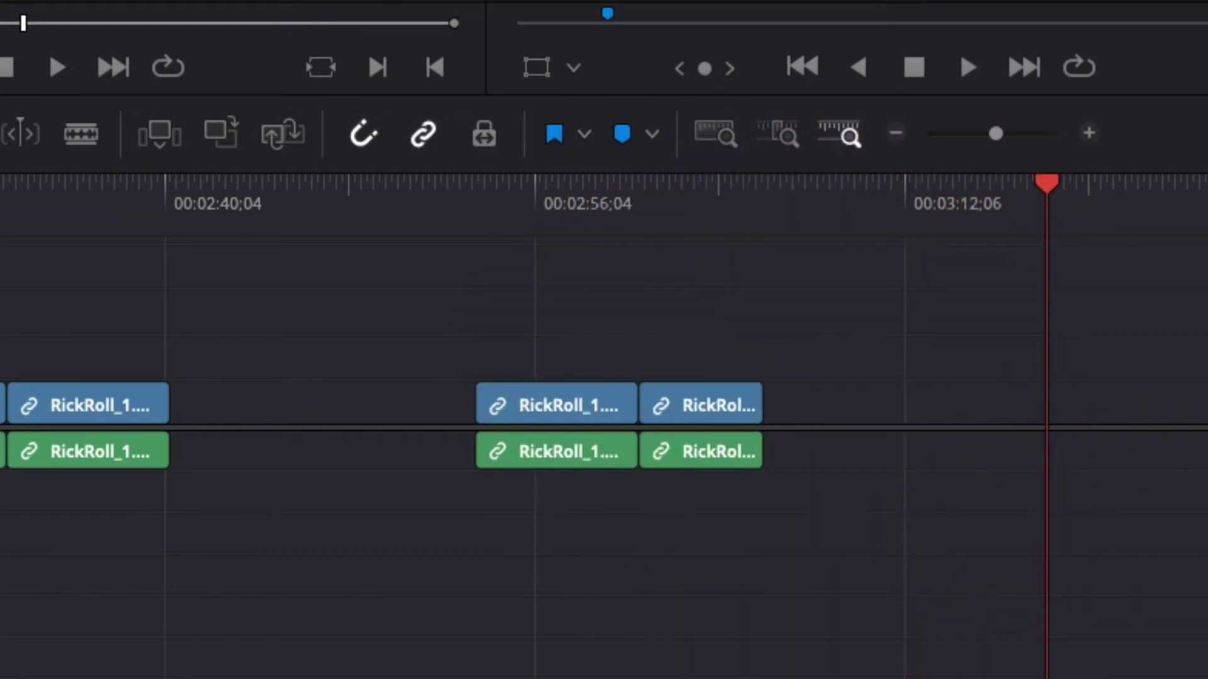
pyautogui.hscroll(-10, 604, 415)
# Step: Delete the Peanut Butter Jelly Time clips, slide the later clips into the gap, then undo
pyautogui.click(807, 512)
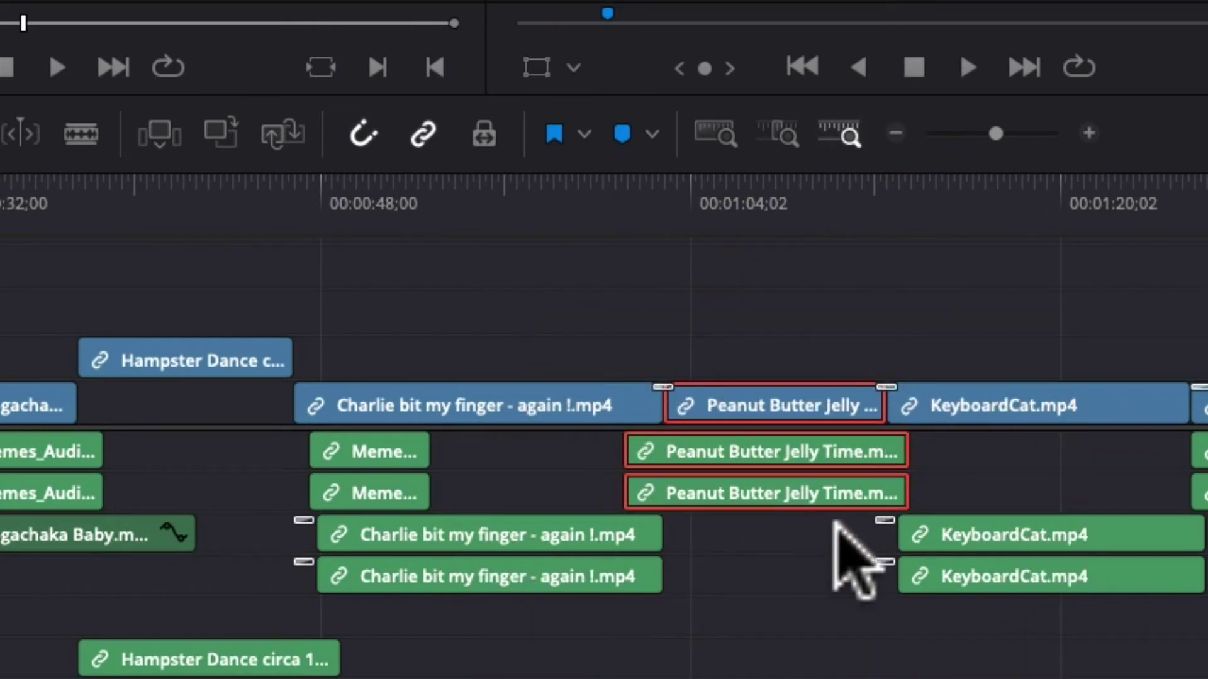
pyautogui.click(793, 189)
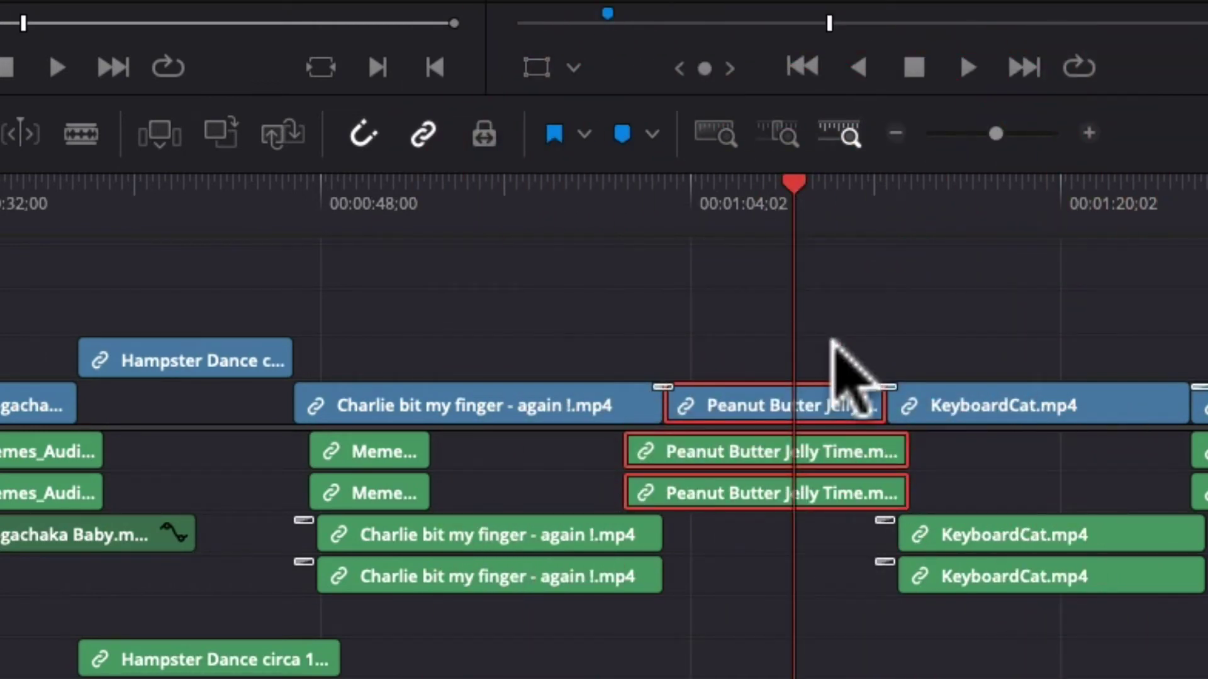
pyautogui.press('BackSpace')
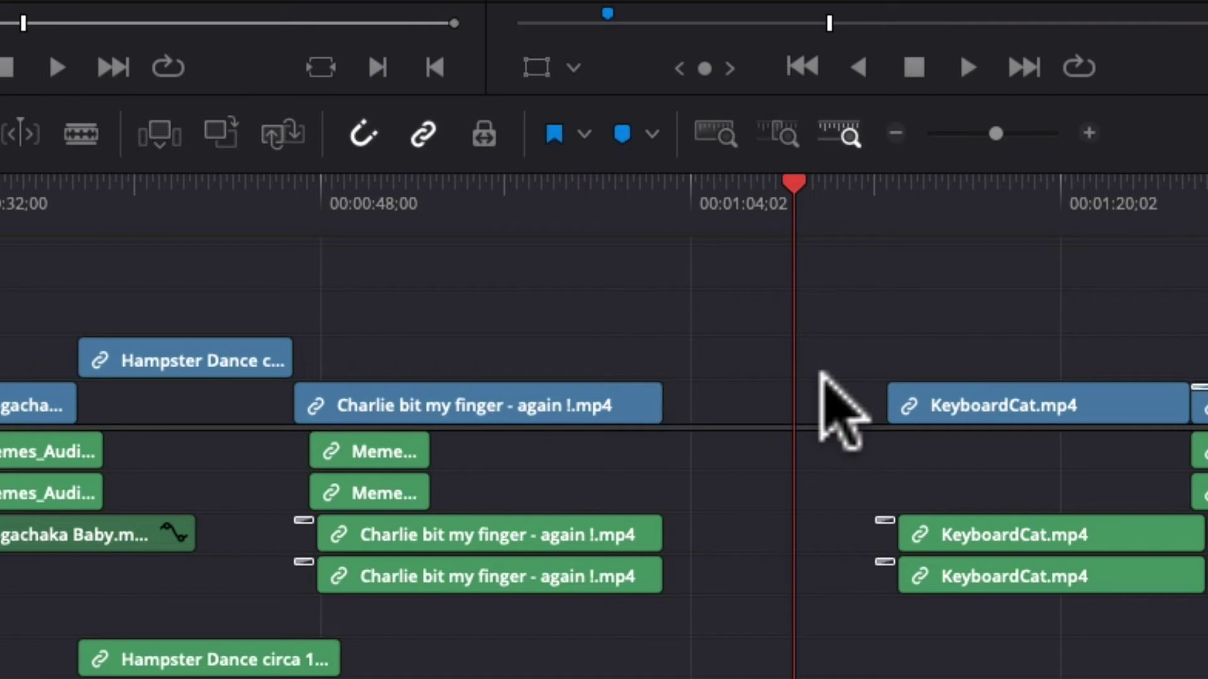
pyautogui.click(986, 133)
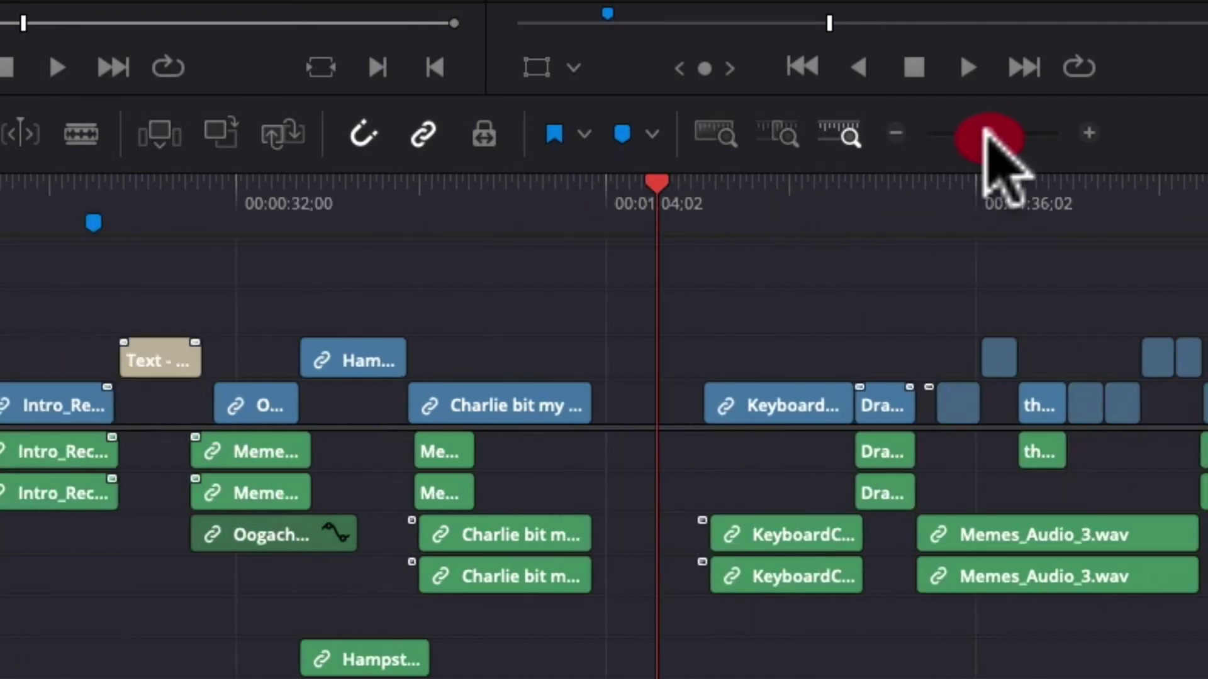
pyautogui.moveTo(462, 257); pyautogui.dragTo(1205, 676)
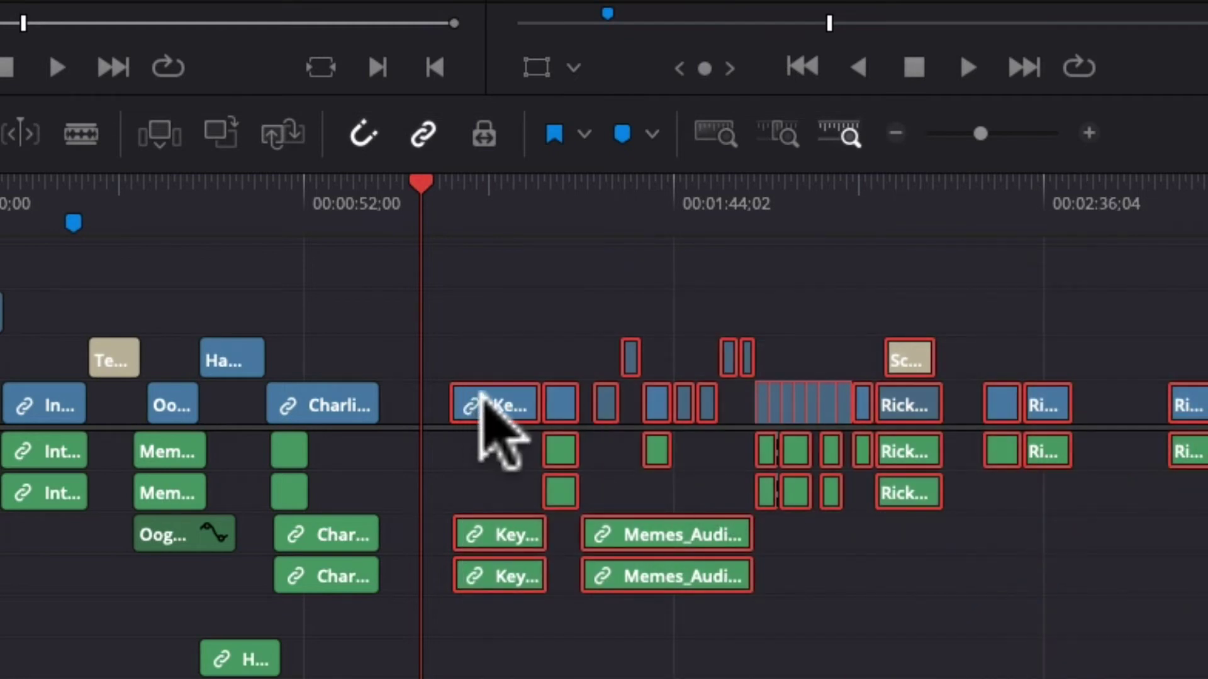
pyautogui.moveTo(482, 393); pyautogui.dragTo(417, 395)
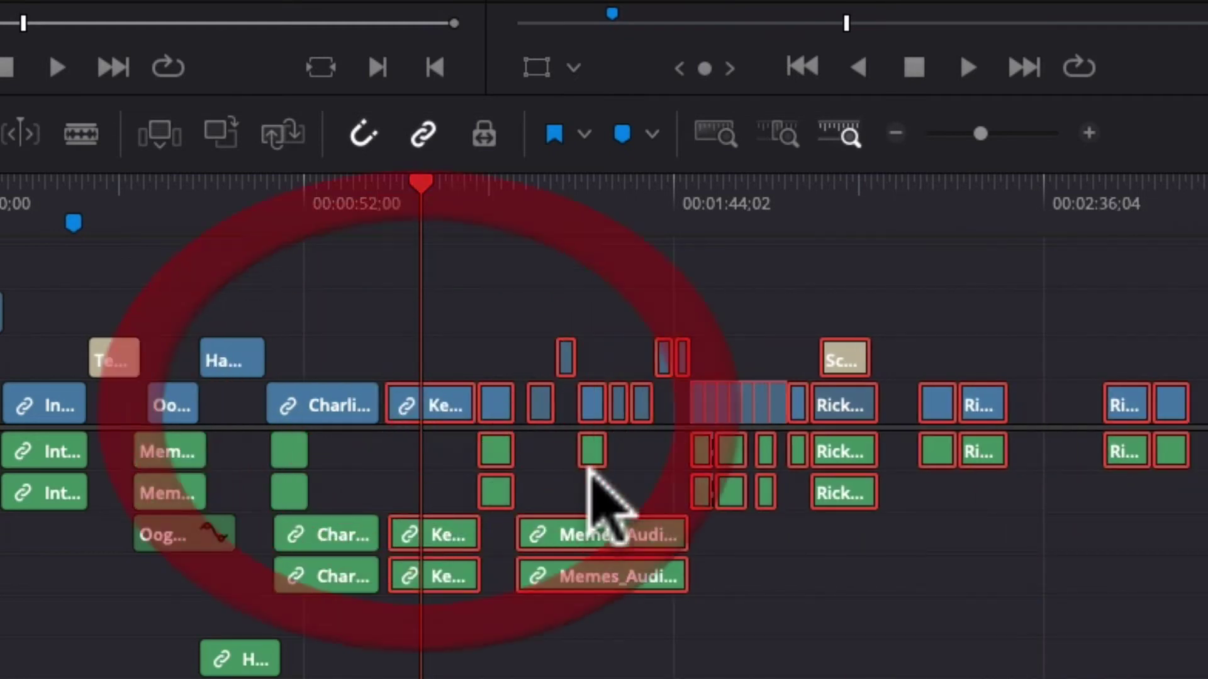
pyautogui.hotkey('ctrl', 'z')
pyautogui.hotkey('ctrl', 'z')
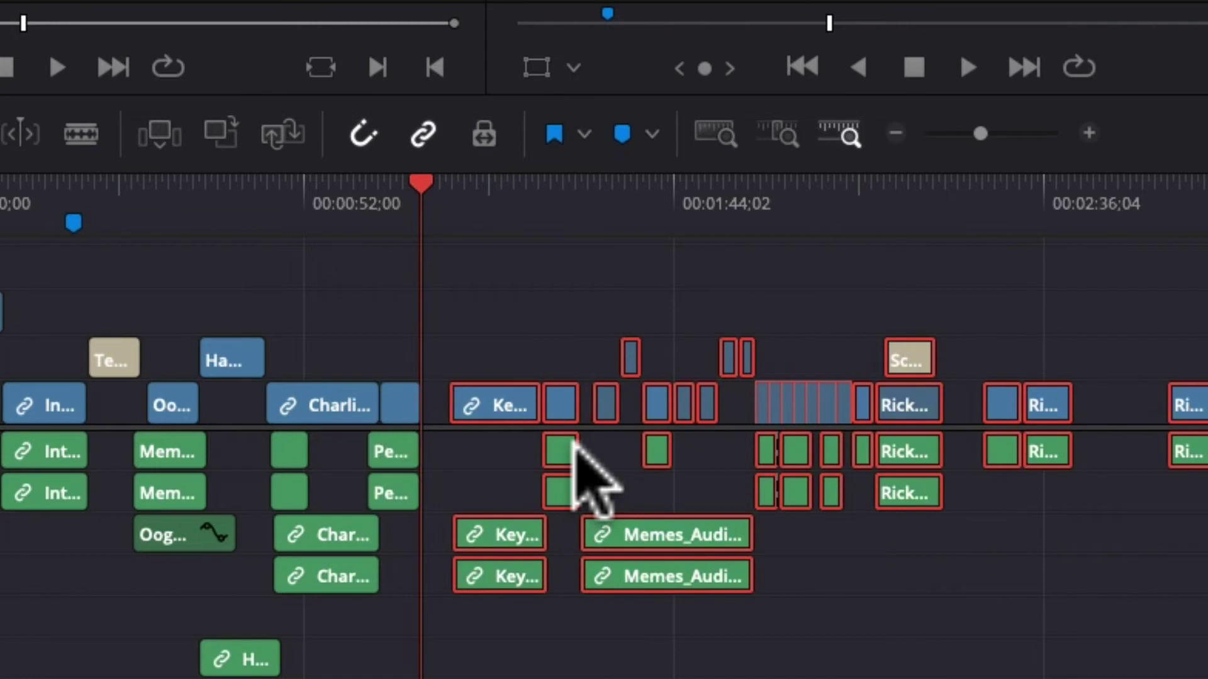
pyautogui.click(456, 351)
# Step: Delete Peanut Butter Jelly and its gap, undo both, then ripple-delete the linked clips
pyautogui.click(409, 409)
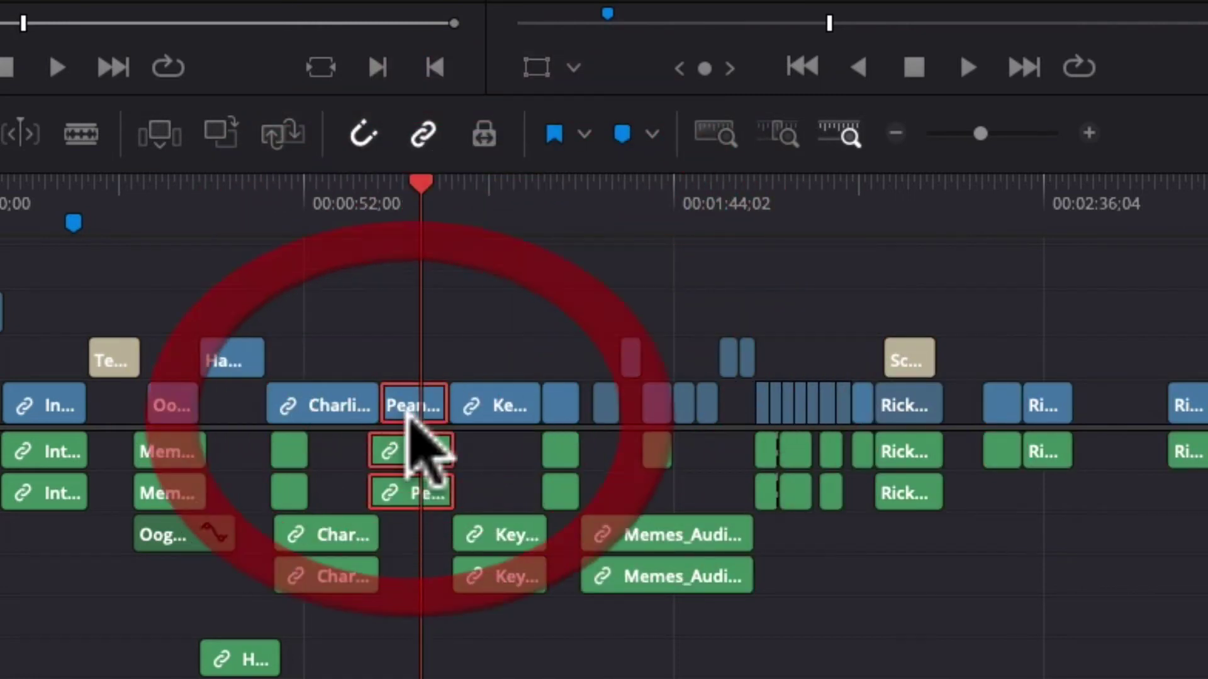
pyautogui.press('BackSpace')
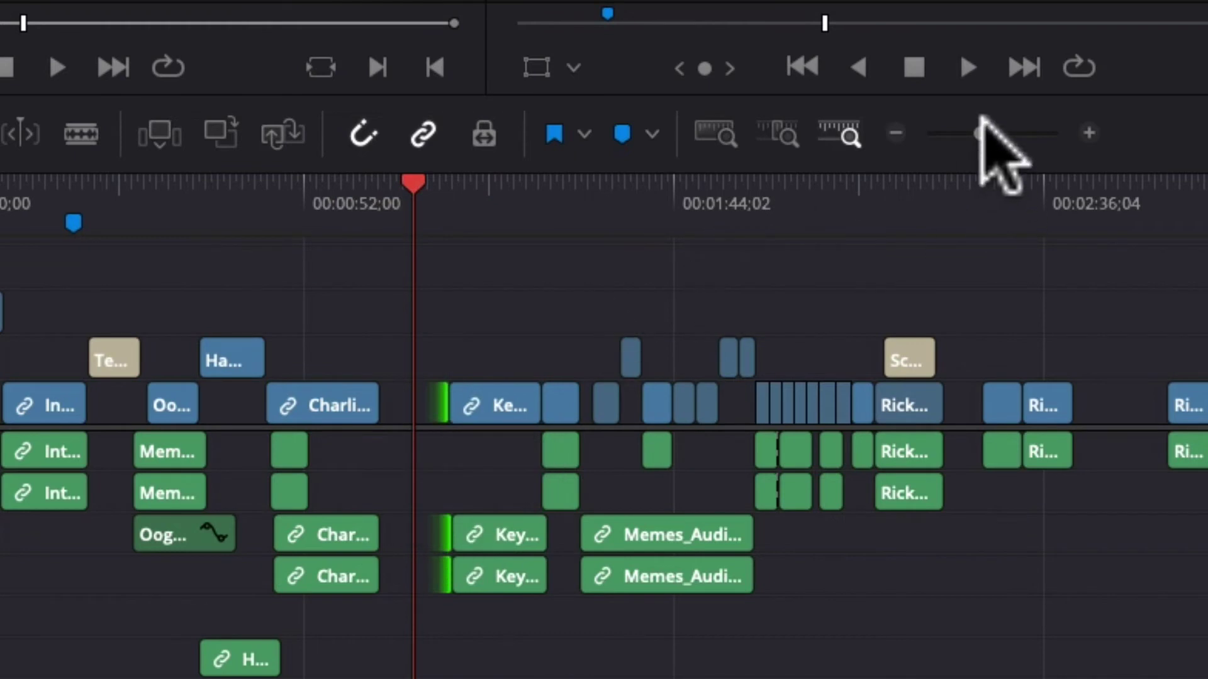
pyautogui.click(994, 134)
pyautogui.click(651, 406)
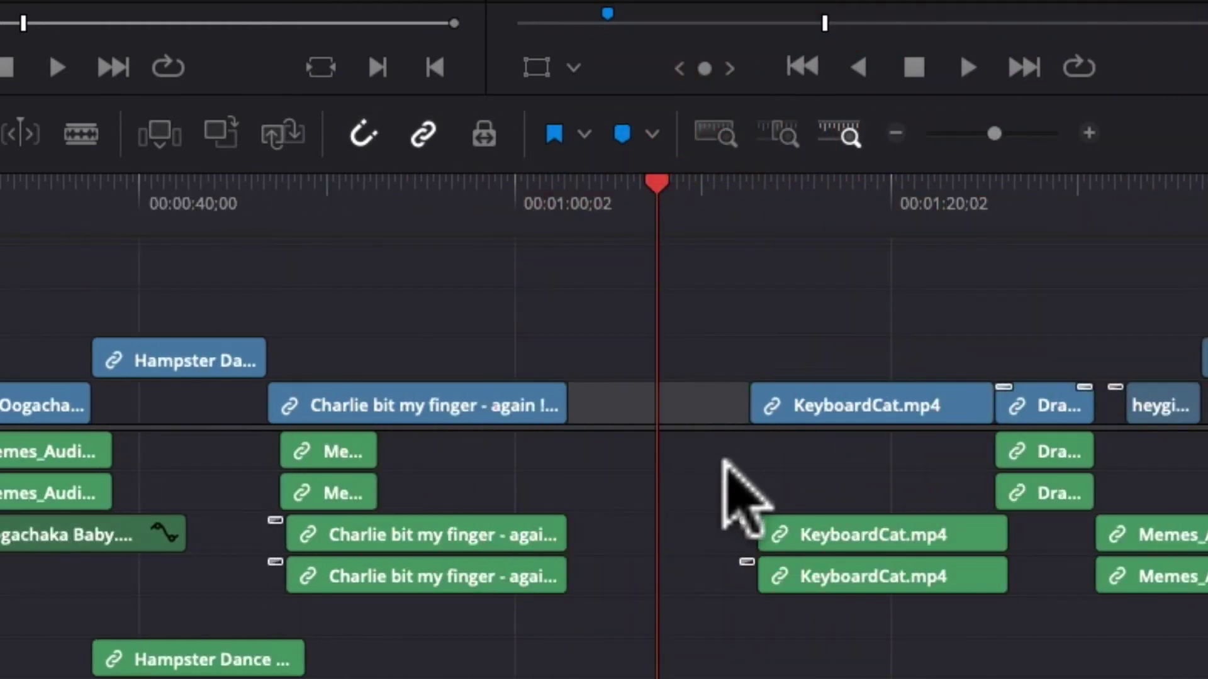
pyautogui.press('BackSpace')
pyautogui.hotkey('ctrl', 'z')
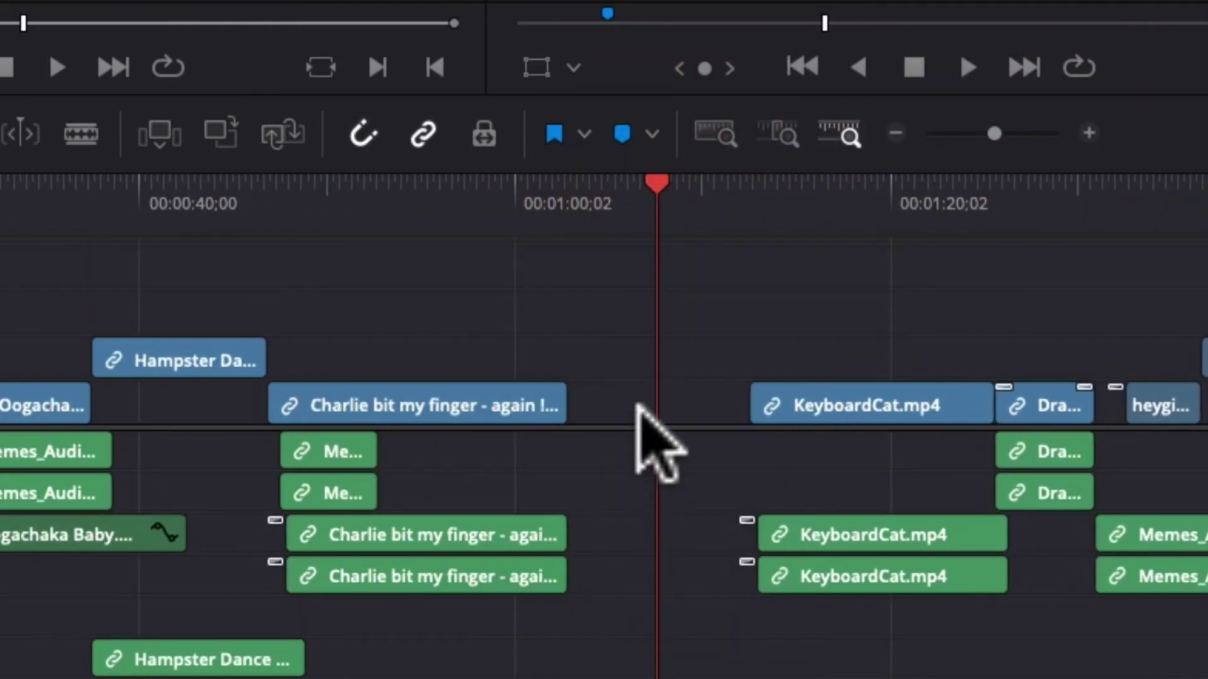
pyautogui.hotkey('ctrl', 'z')
pyautogui.click(685, 503)
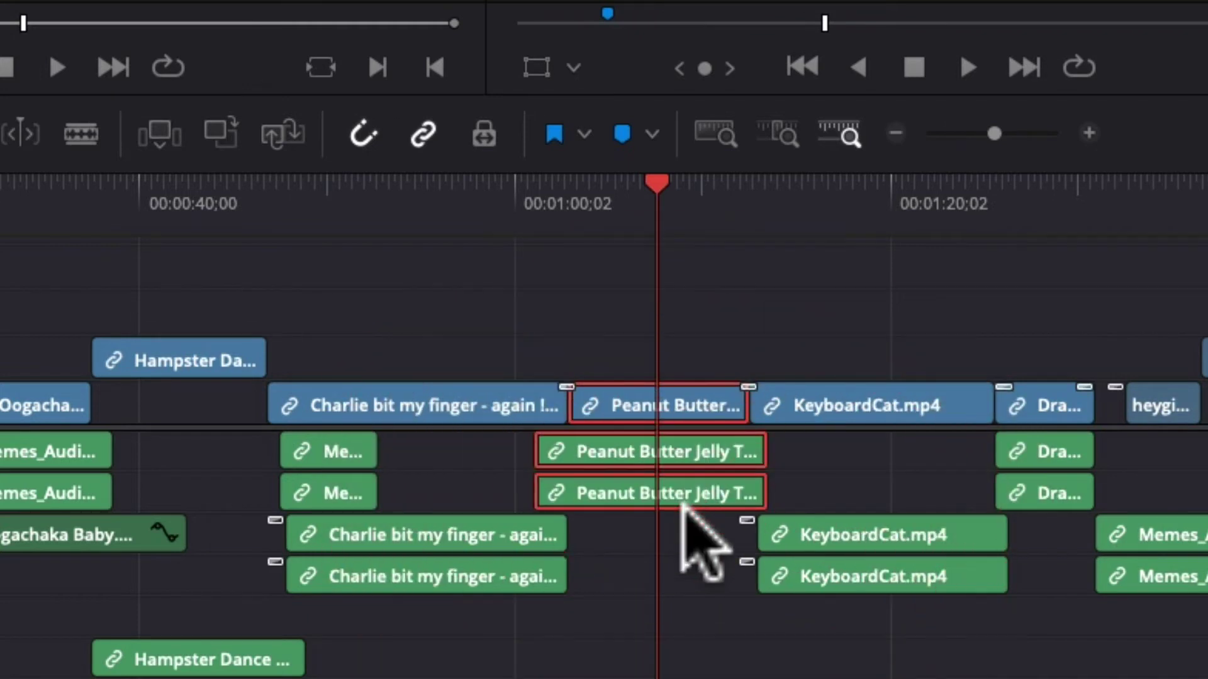
pyautogui.press('Delete')
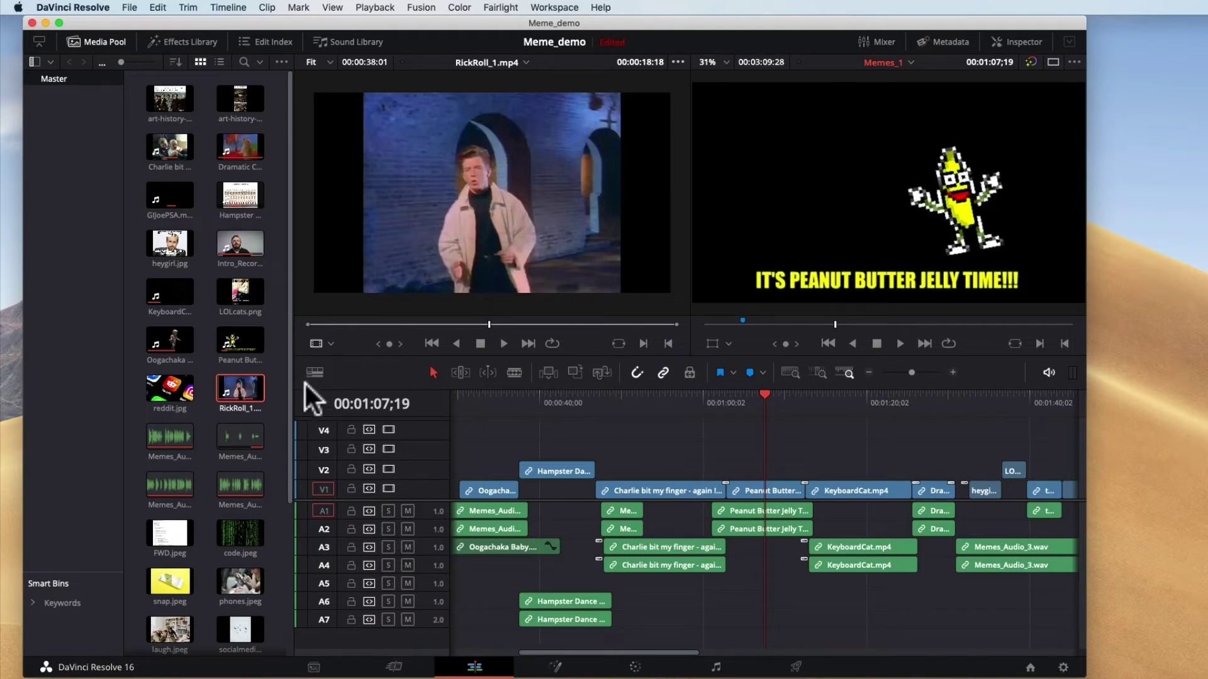
# Step: Load LOLcats.png as the source, insert it at the playhead, undo, then overwrite it instead
pyautogui.click(240, 342)
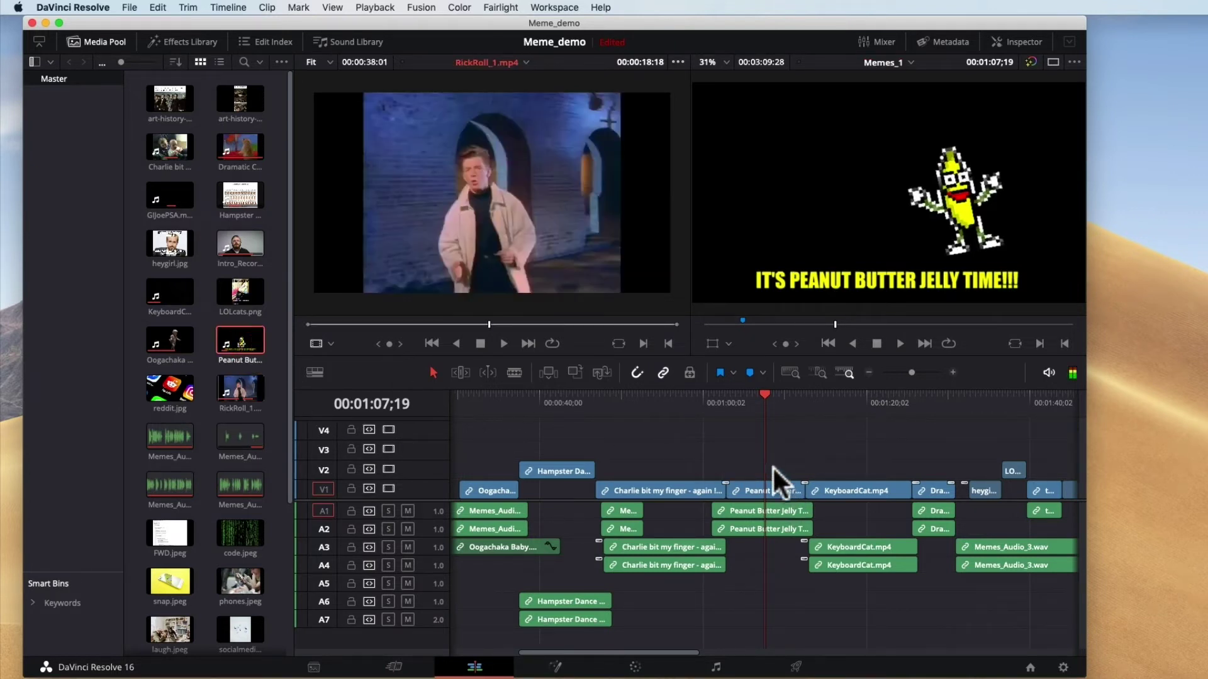
pyautogui.click(224, 299)
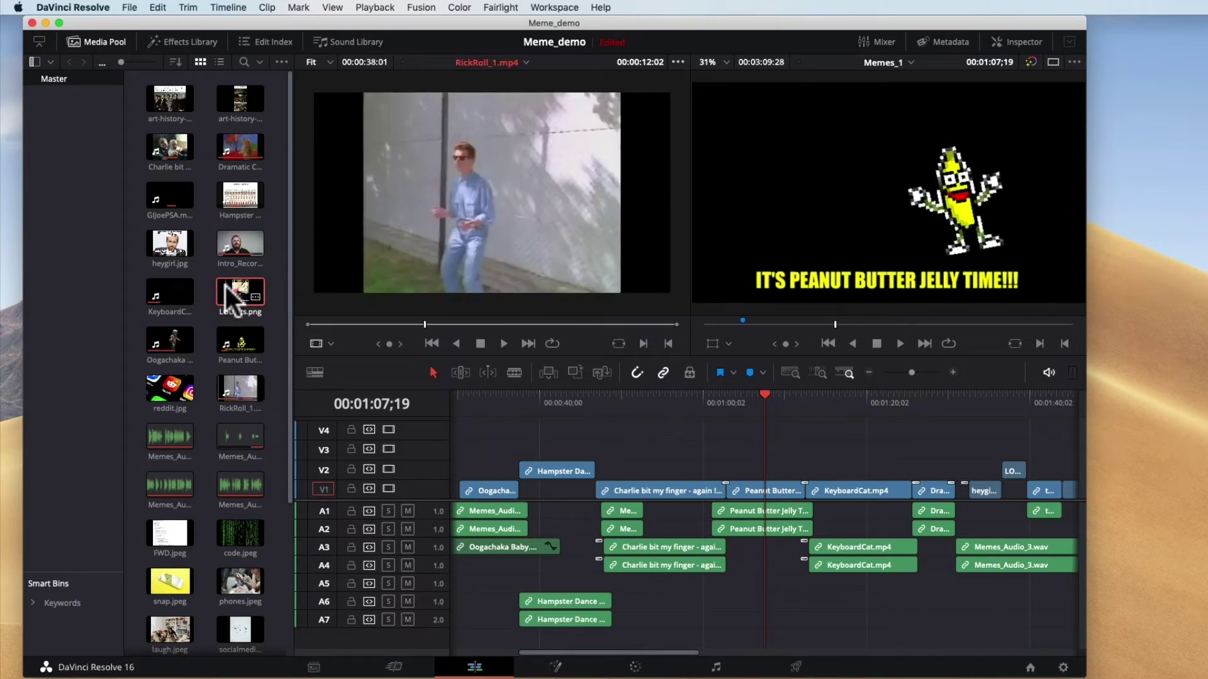
pyautogui.doubleClick(238, 287)
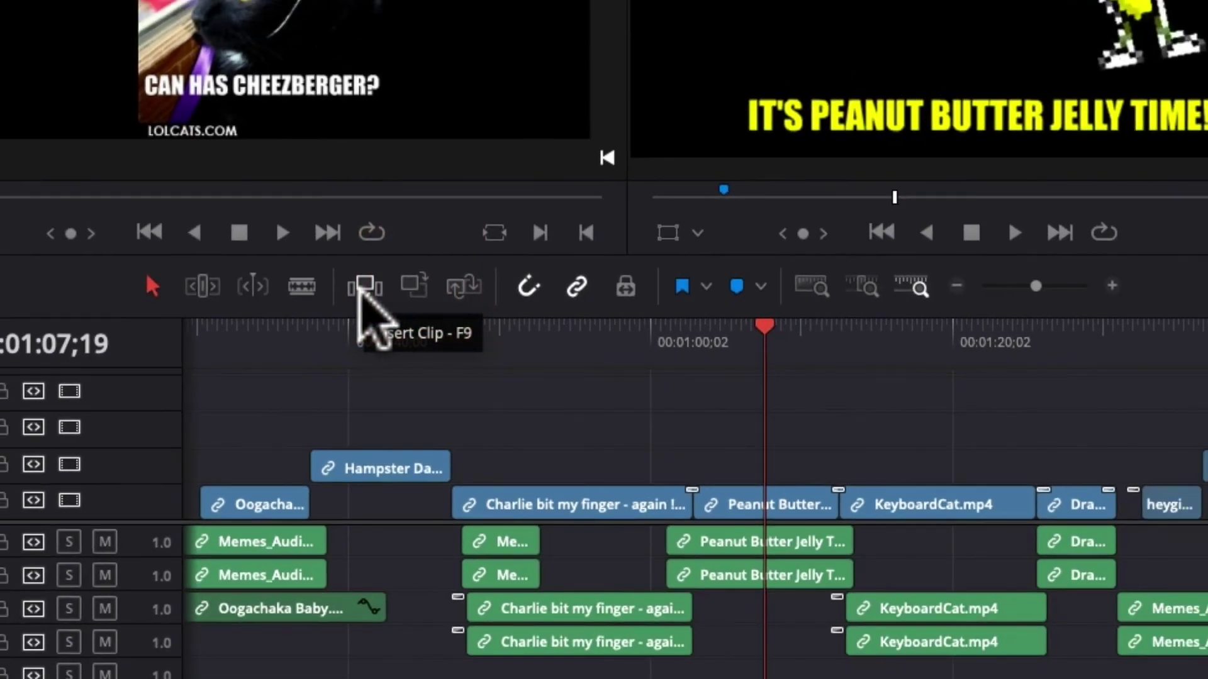
pyautogui.click(361, 288)
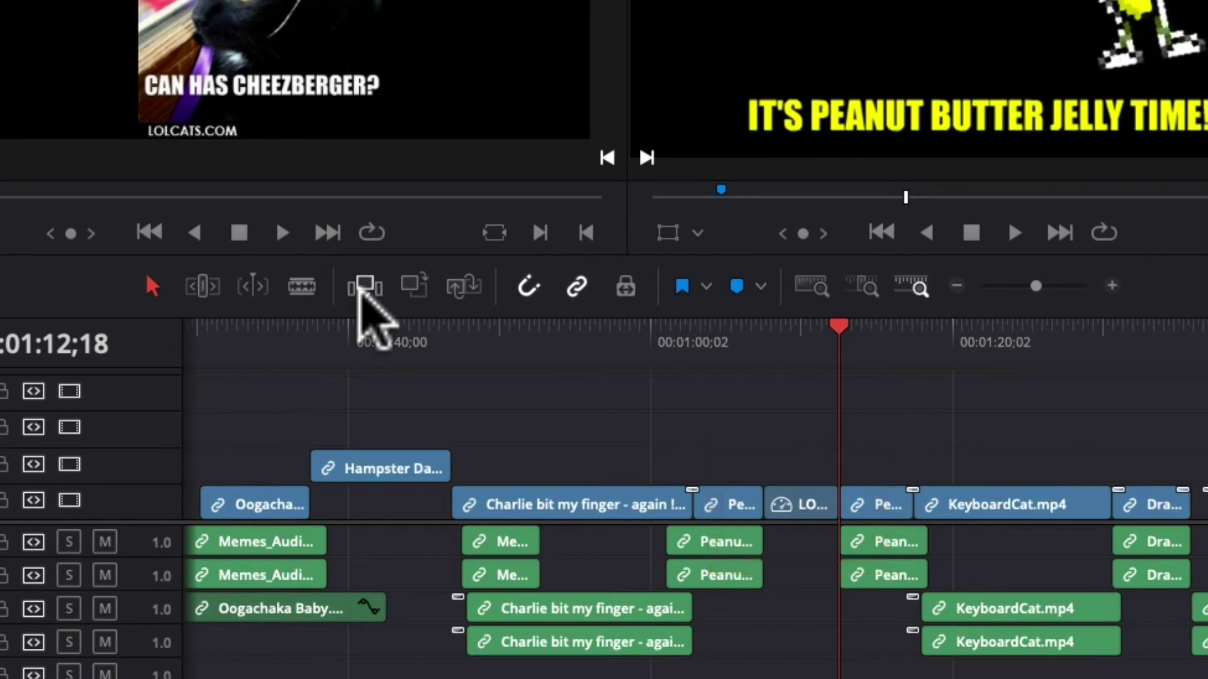
pyautogui.hotkey('ctrl', 'z')
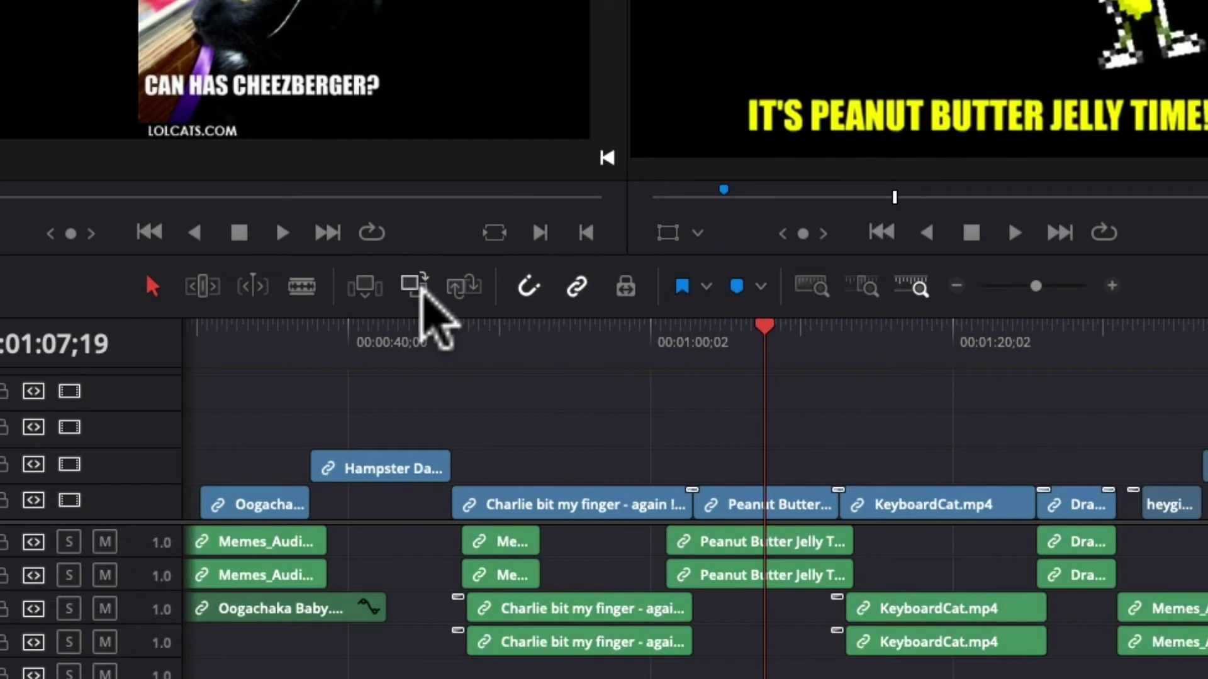
pyautogui.click(421, 291)
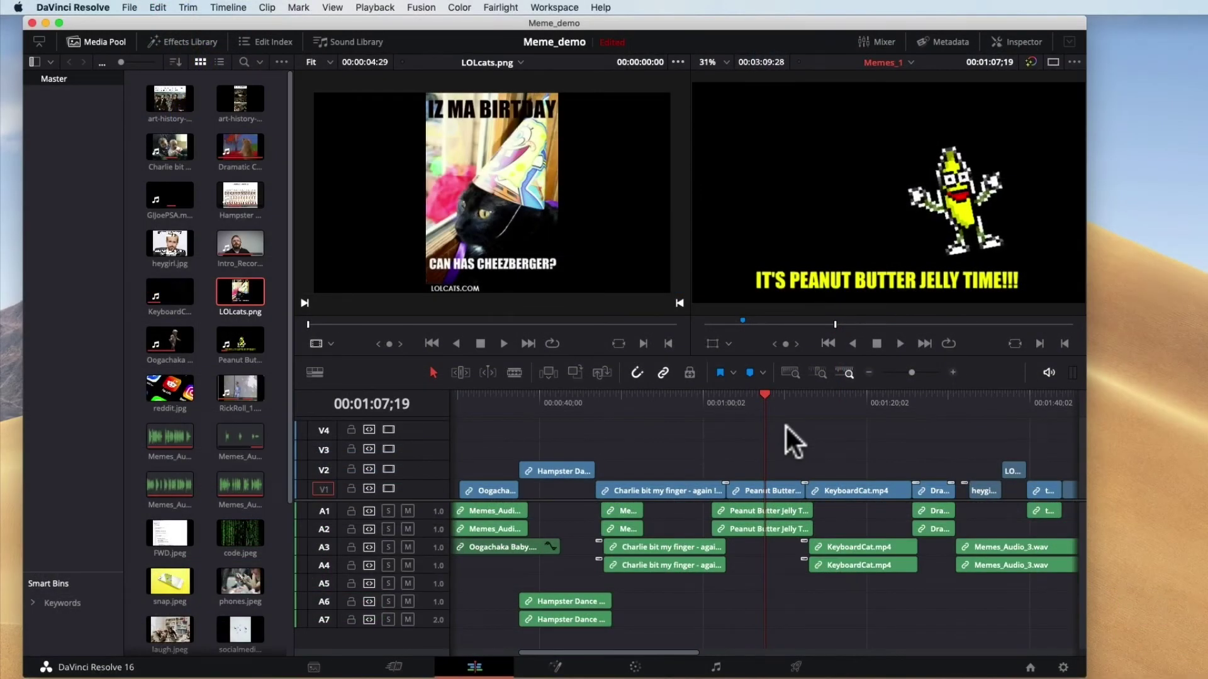
pyautogui.click(775, 475)
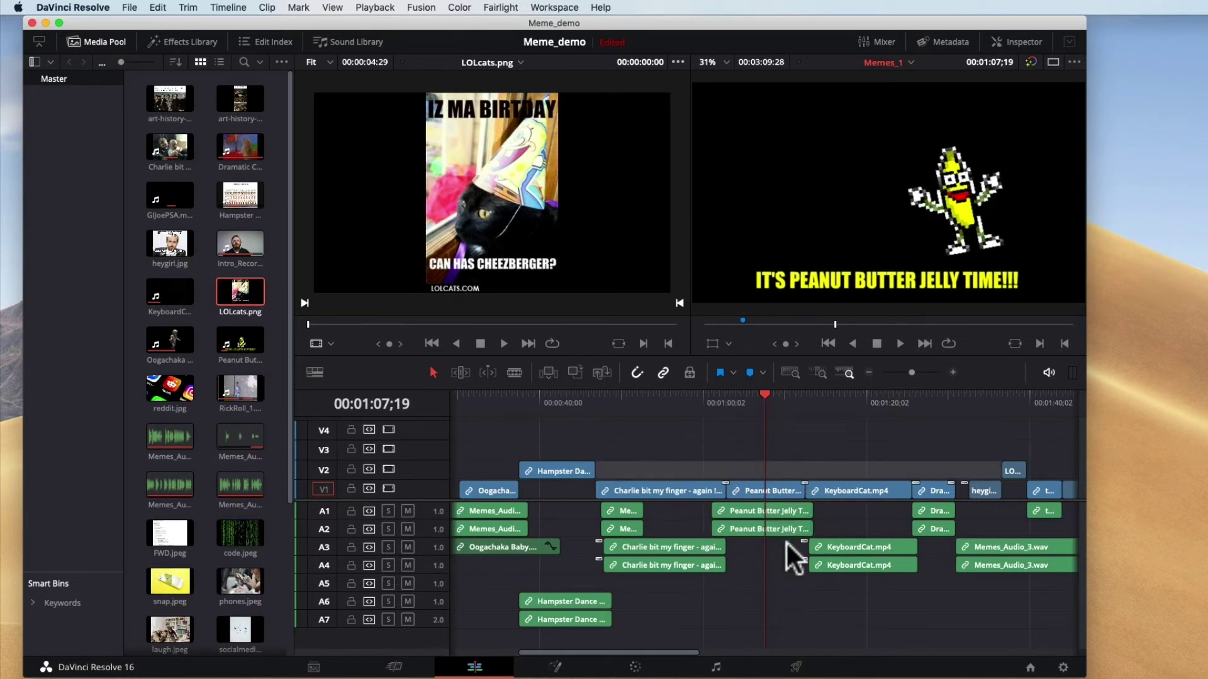
pyautogui.click(730, 403)
pyautogui.press('space')
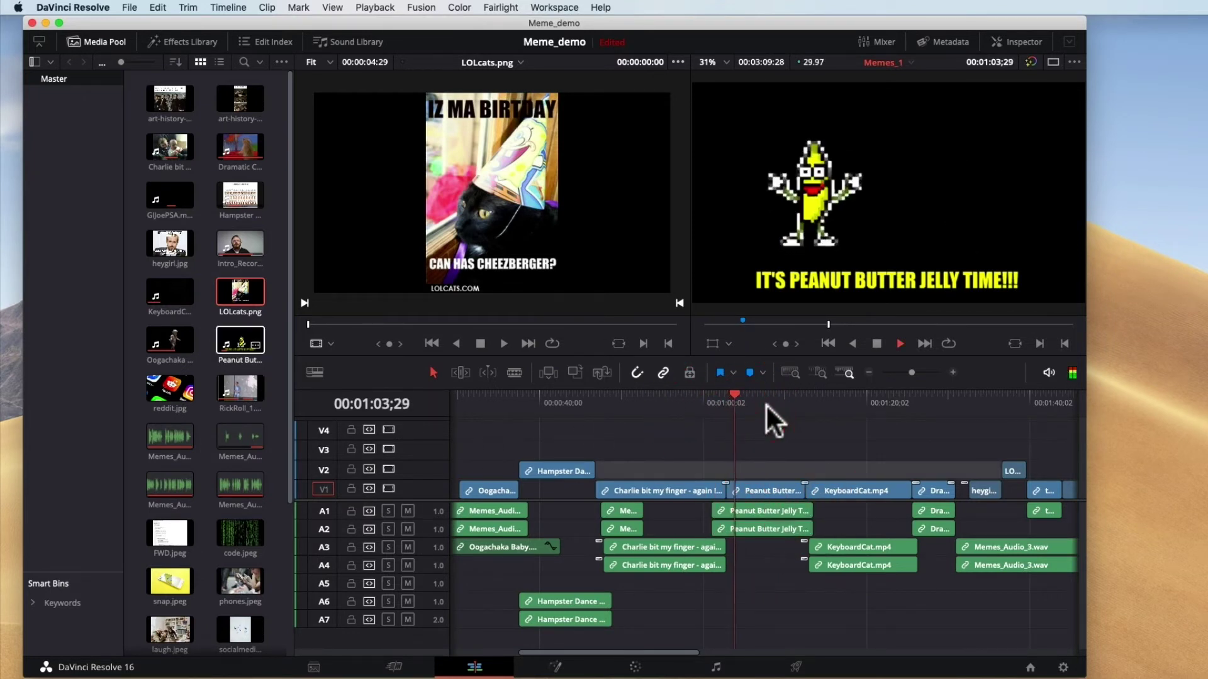
pyautogui.press('space')
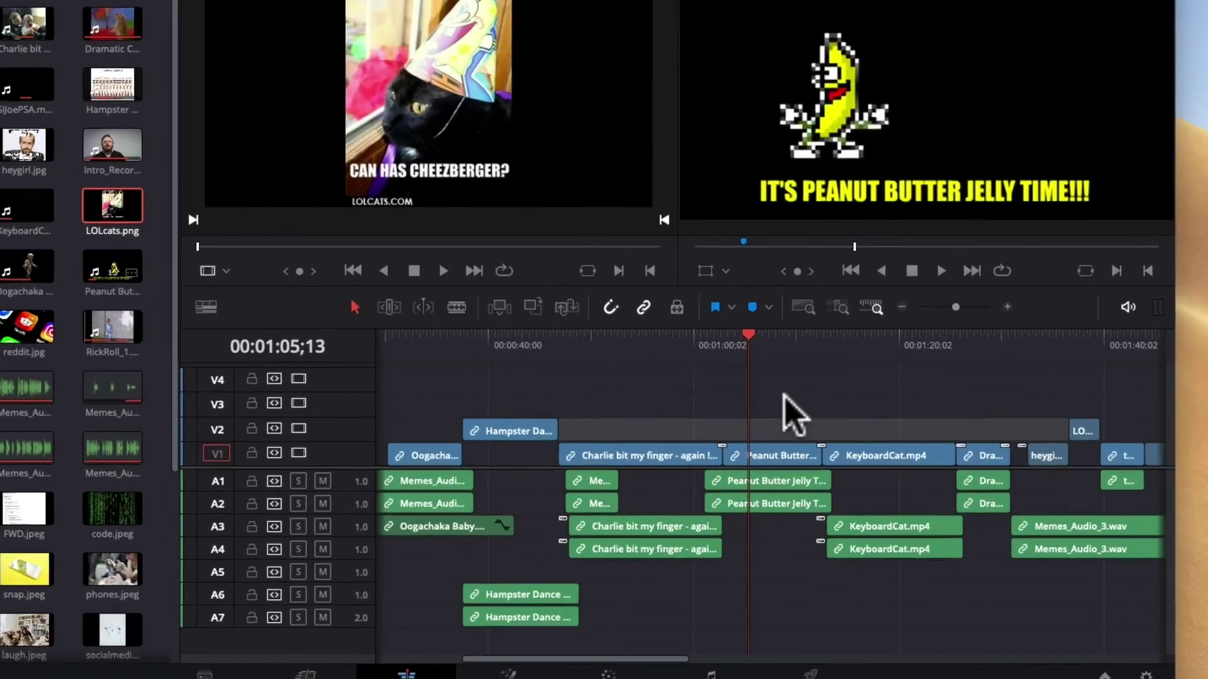
pyautogui.click(774, 491)
pyautogui.click(754, 463)
pyautogui.click(667, 403)
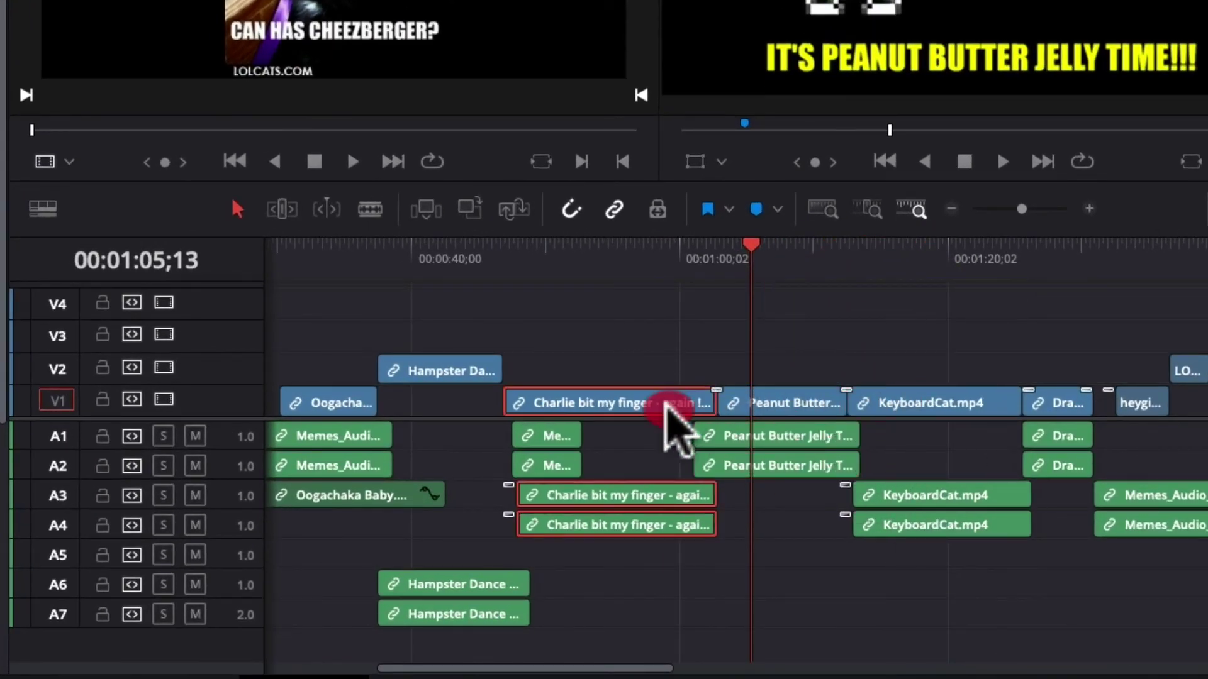
pyautogui.click(768, 406)
pyautogui.click(936, 404)
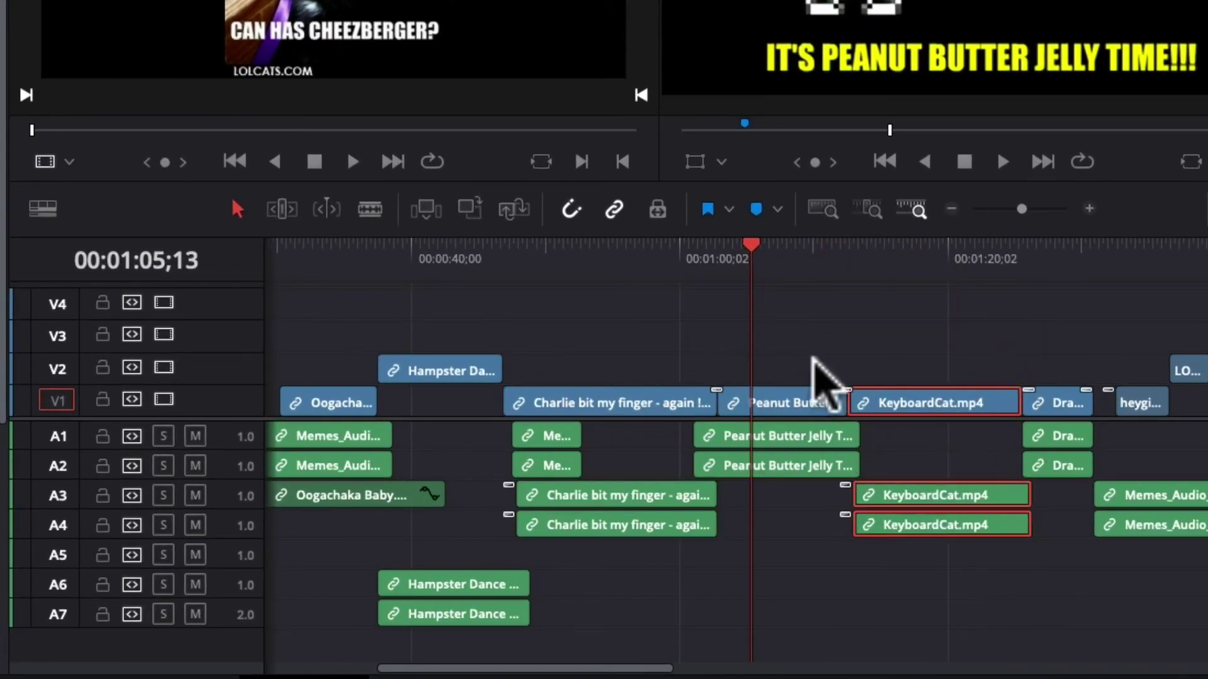
pyautogui.moveTo(773, 444); pyautogui.dragTo(818, 450)
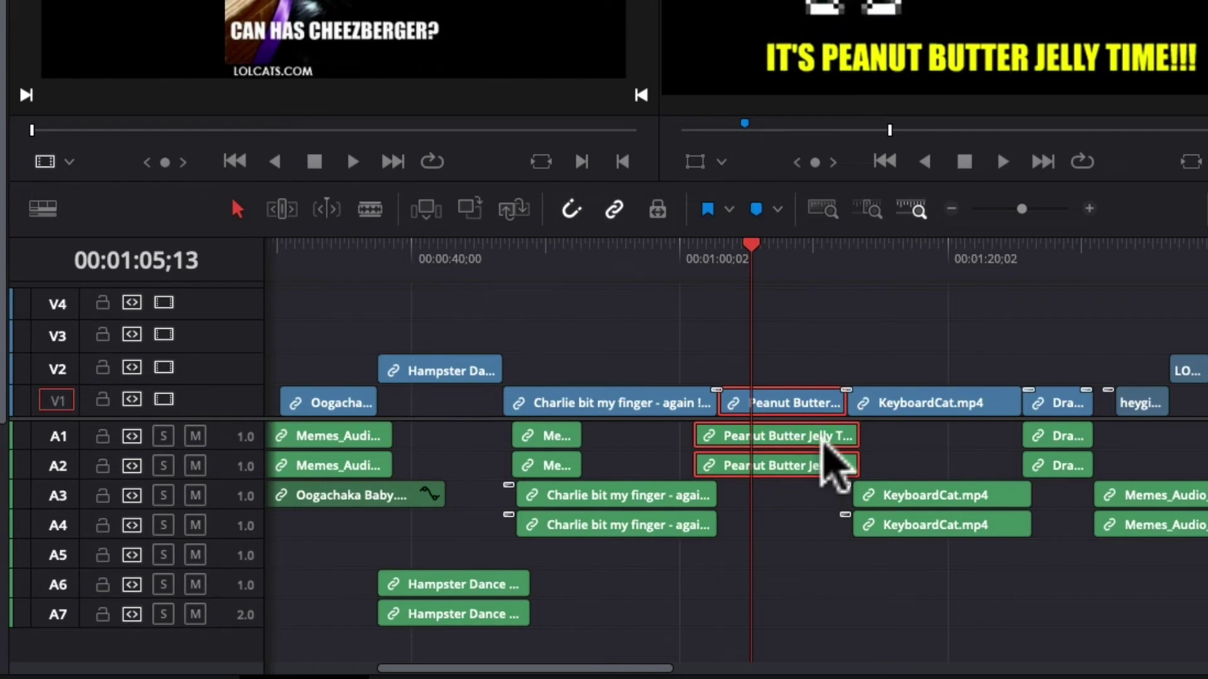
pyautogui.click(843, 369)
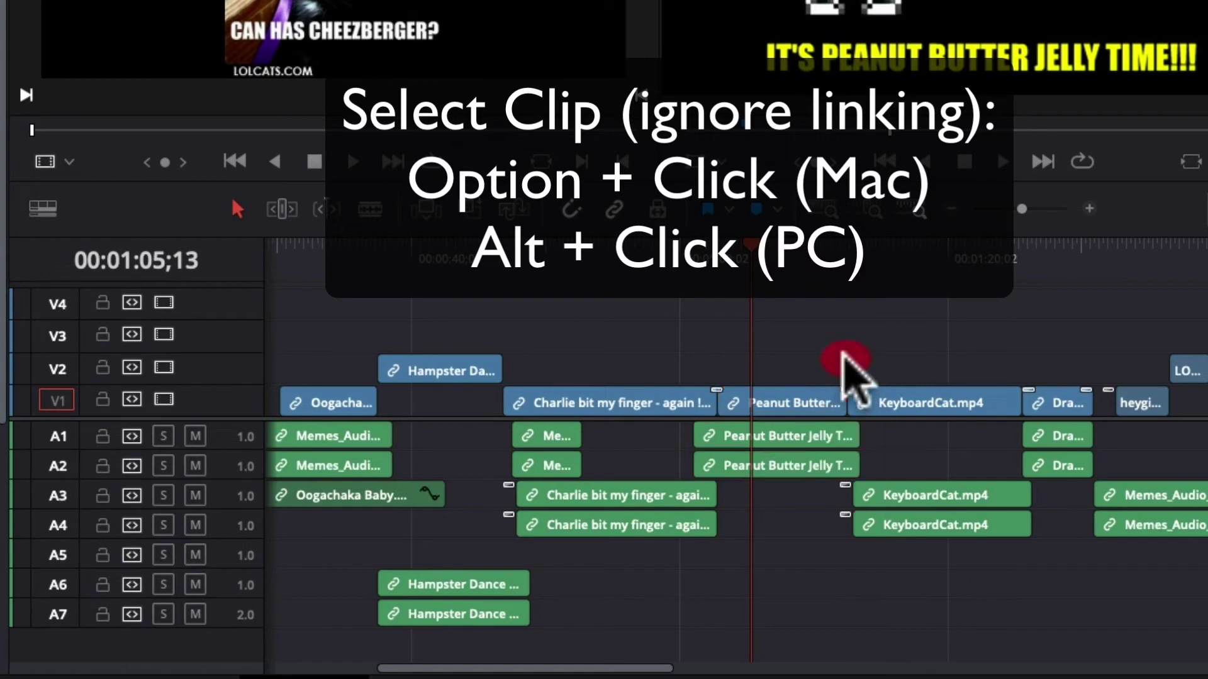
pyautogui.keyDown('alt'); pyautogui.click(805, 441); pyautogui.keyUp('alt')
pyautogui.keyDown('alt'); pyautogui.click(800, 467); pyautogui.keyUp('alt')
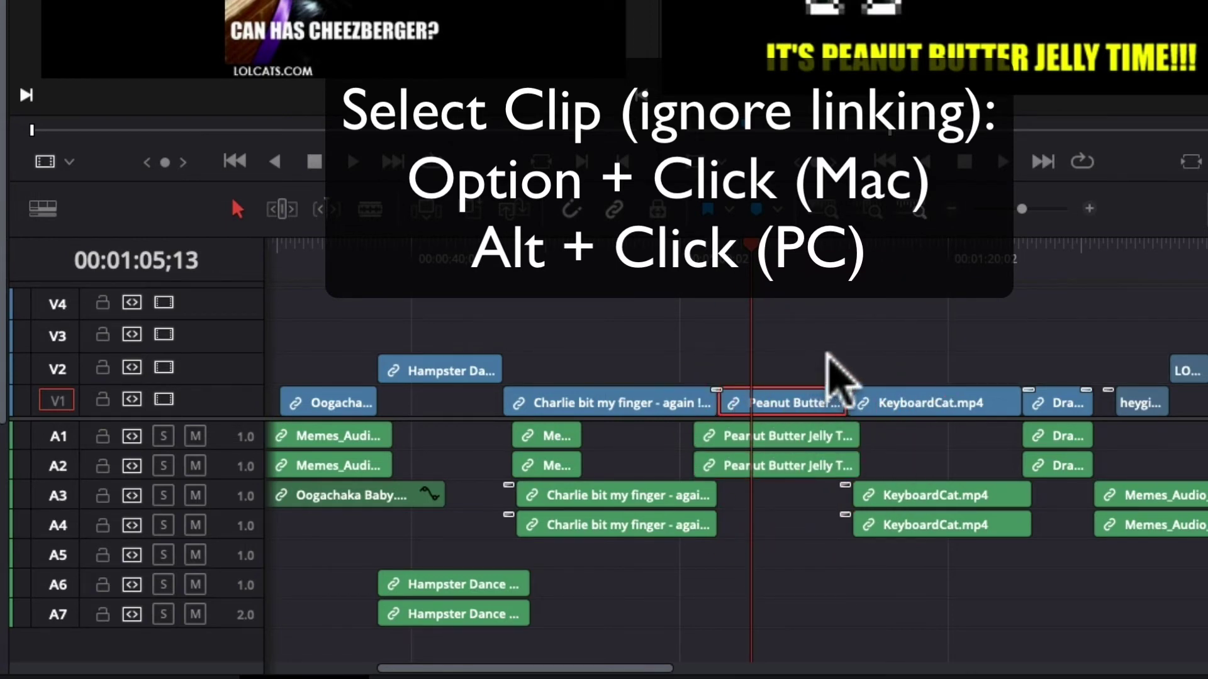
pyautogui.click(830, 370)
pyautogui.click(809, 443)
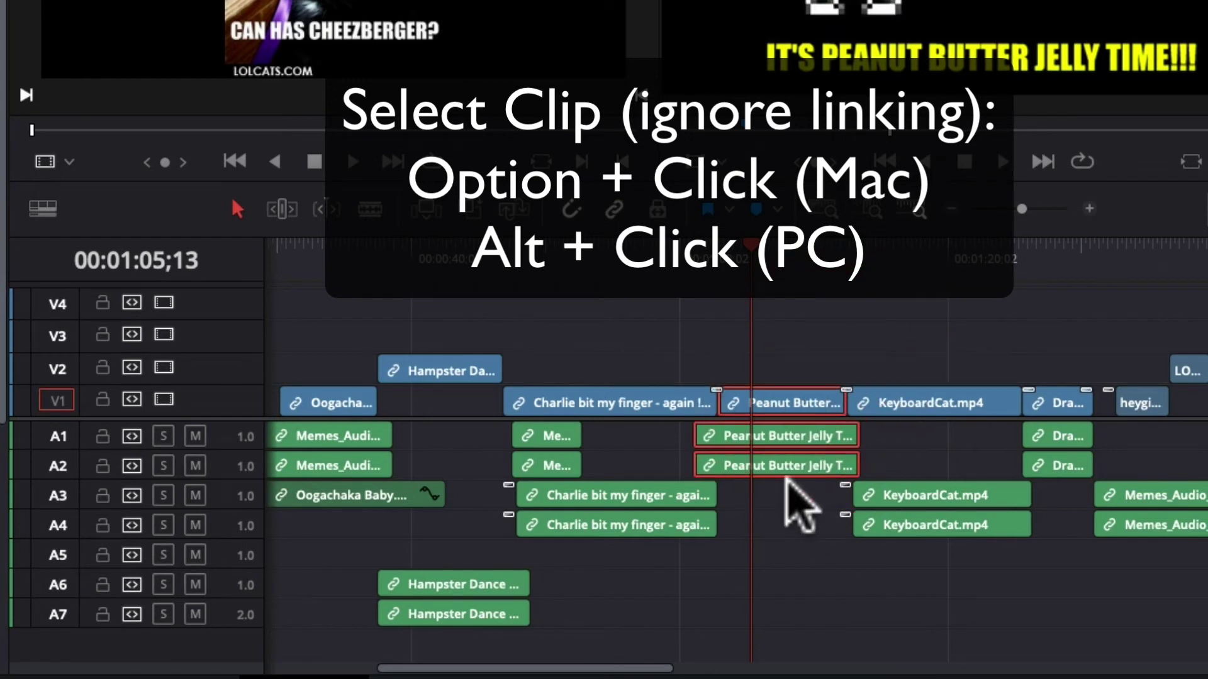
pyautogui.click(780, 513)
pyautogui.keyDown('alt'); pyautogui.click(783, 468); pyautogui.keyUp('alt')
pyautogui.keyDown('alt'); pyautogui.click(801, 442); pyautogui.keyUp('alt')
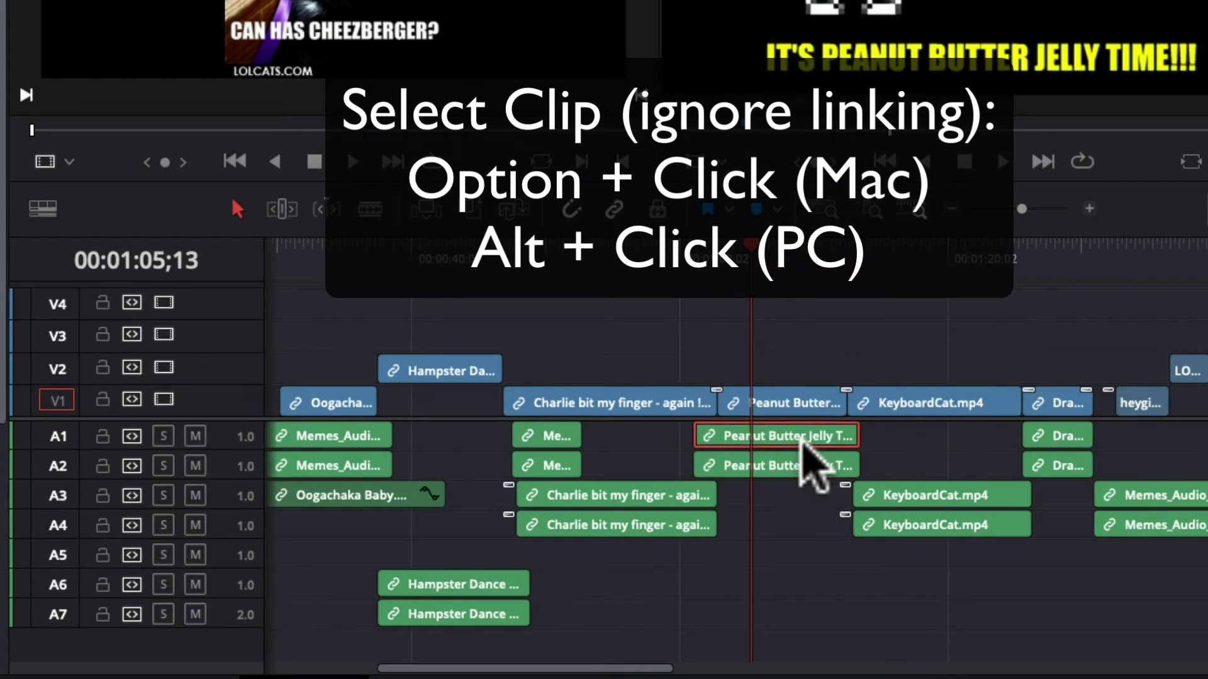
pyautogui.press('BackSpace')
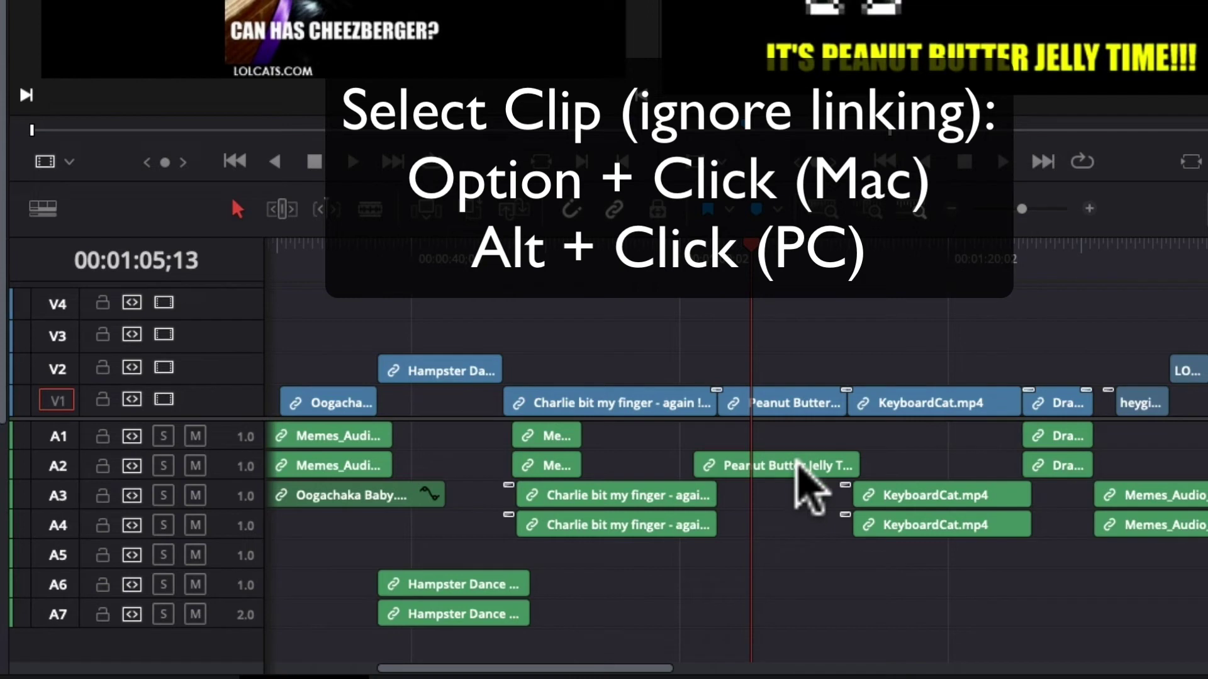
pyautogui.press('BackSpace')
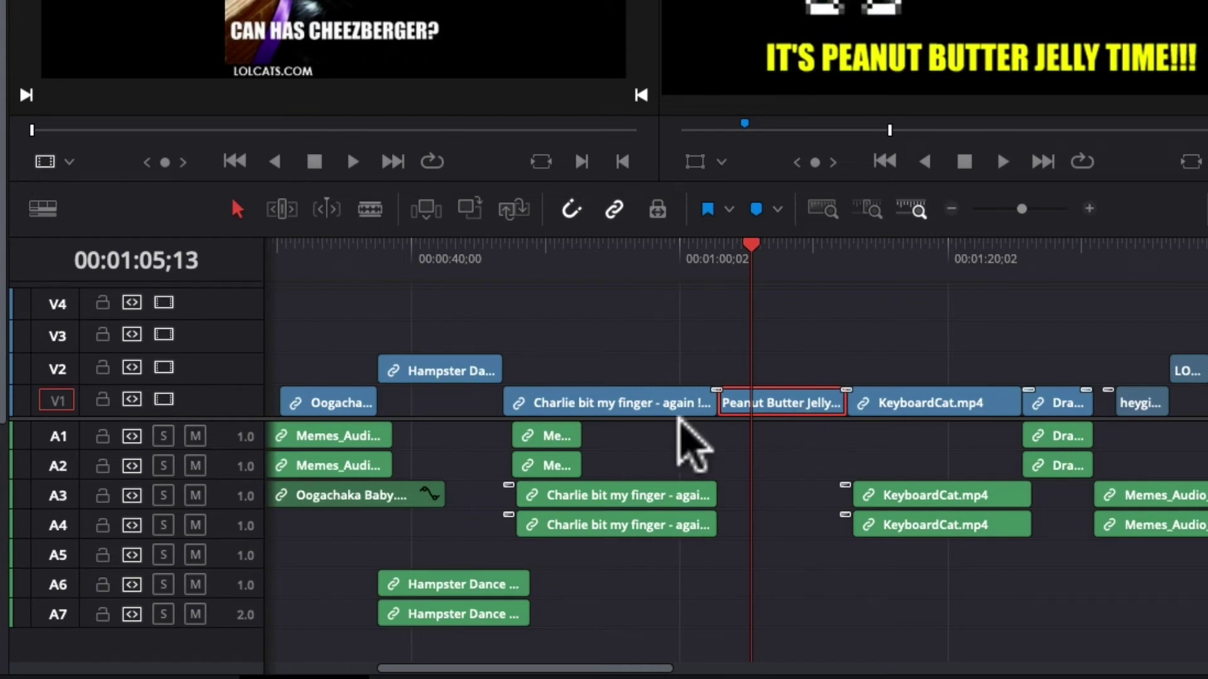
pyautogui.hotkey('shift', 'Left')
pyautogui.hotkey('shift', 'Left')
pyautogui.hotkey('ctrl', 'z')
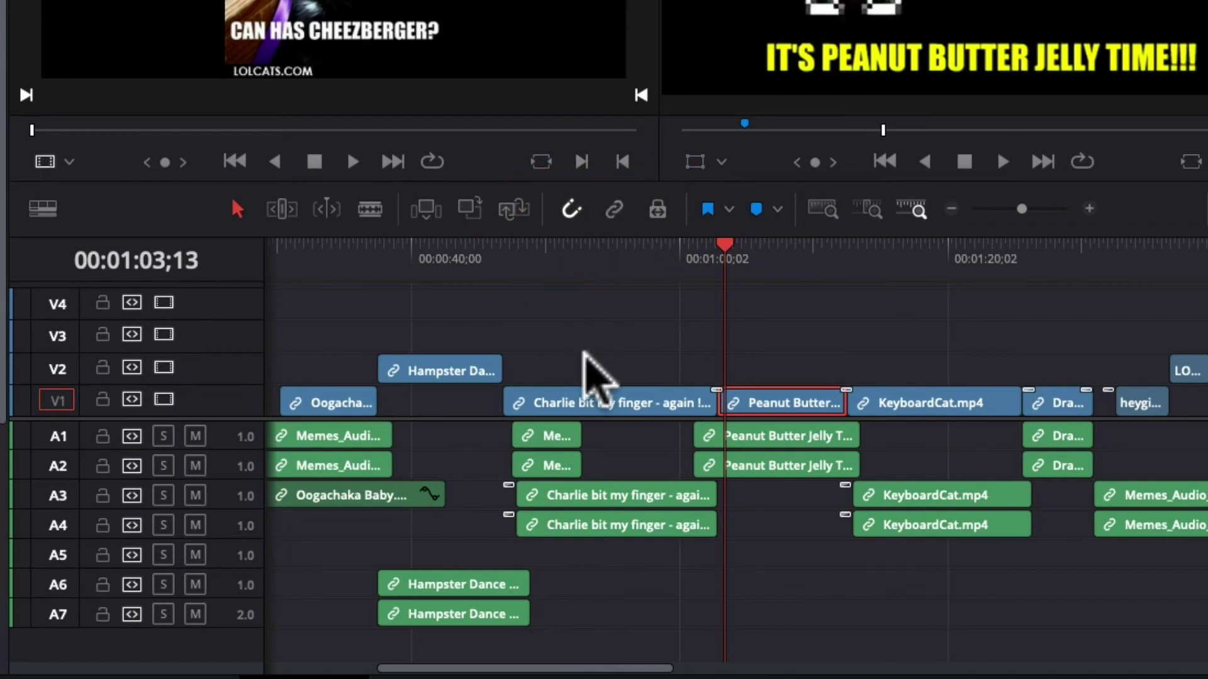
pyautogui.click(733, 437)
pyautogui.click(642, 405)
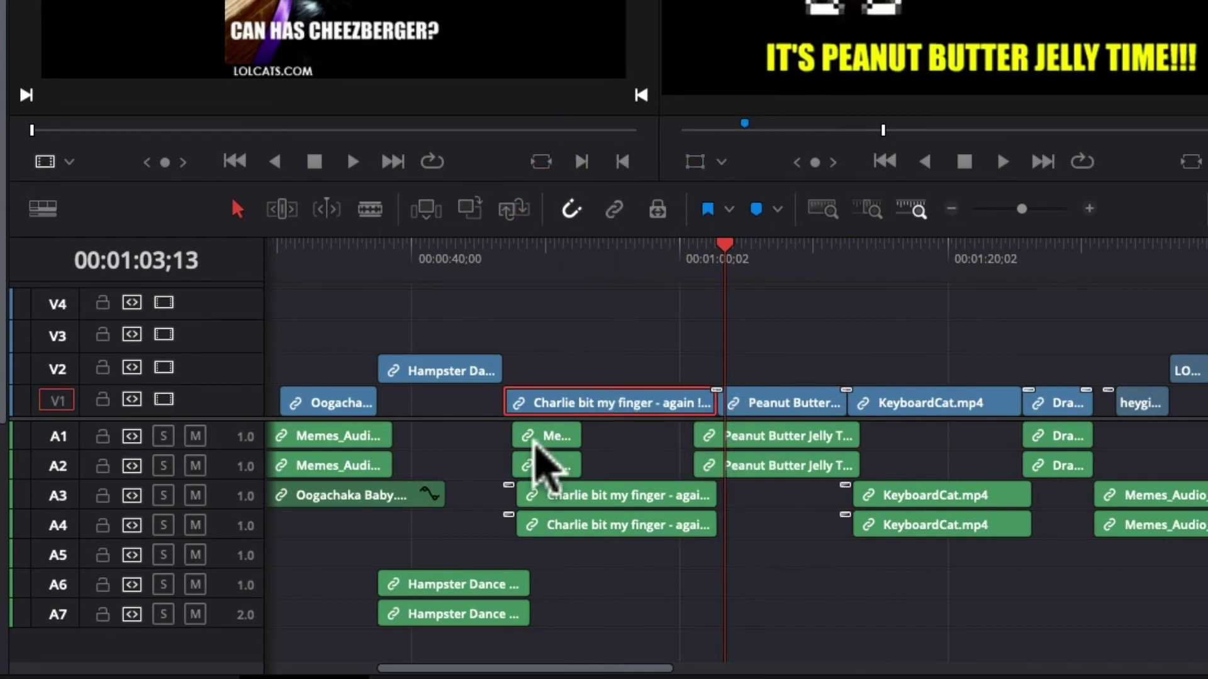
pyautogui.click(544, 440)
pyautogui.click(566, 497)
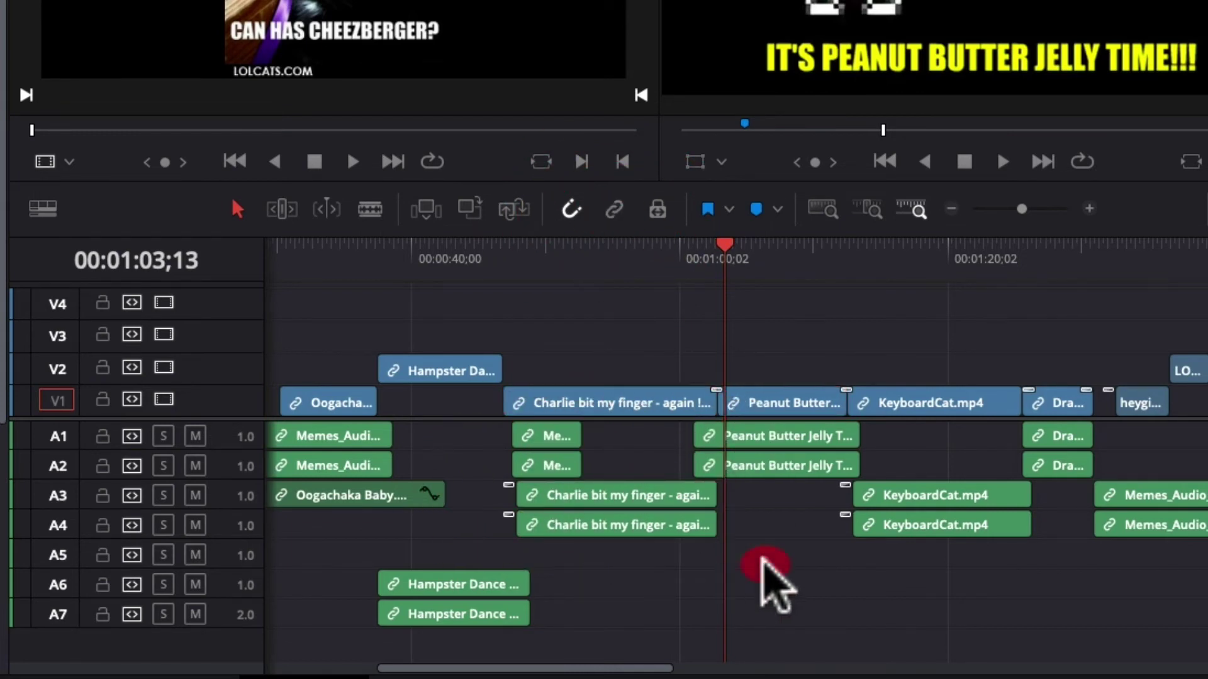
pyautogui.click(778, 558)
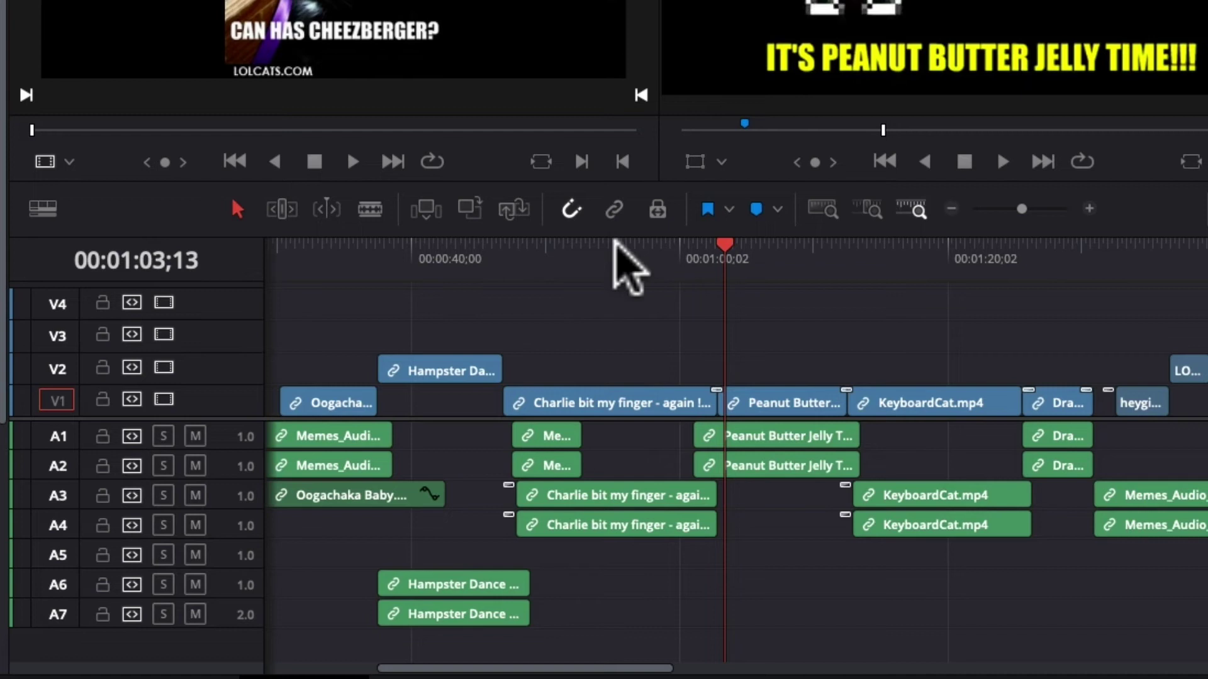
pyautogui.click(789, 463)
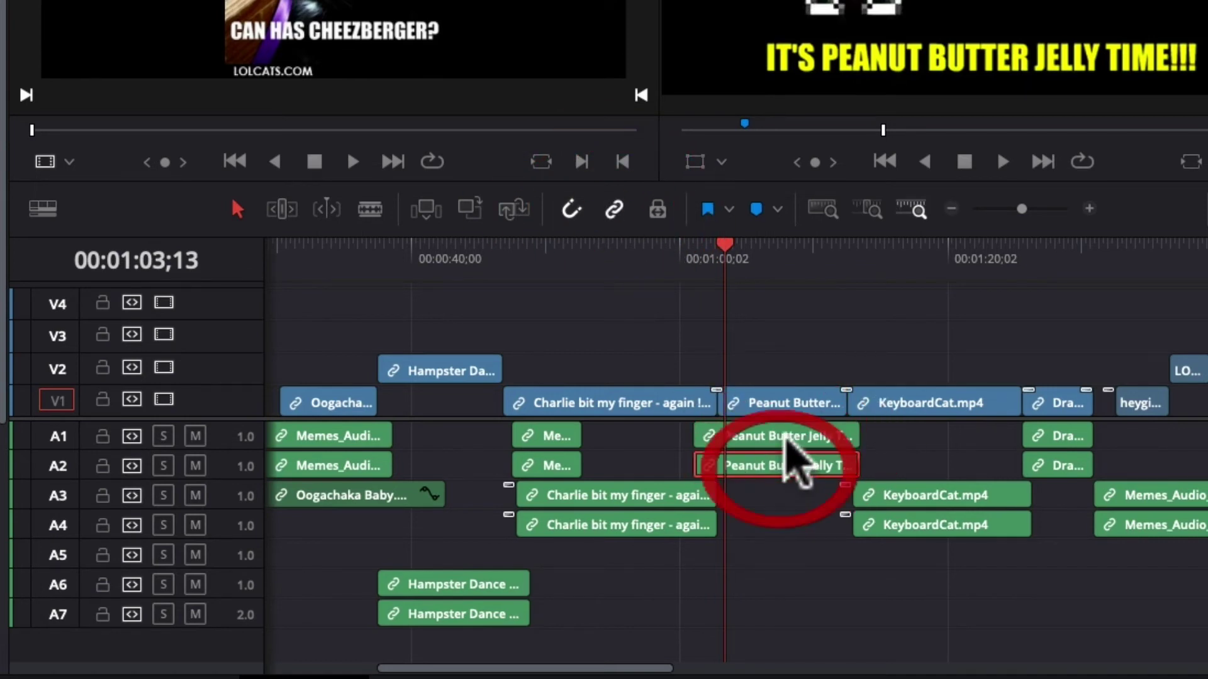
pyautogui.keyDown('alt'); pyautogui.click(799, 405); pyautogui.keyUp('alt')
pyautogui.click(791, 462)
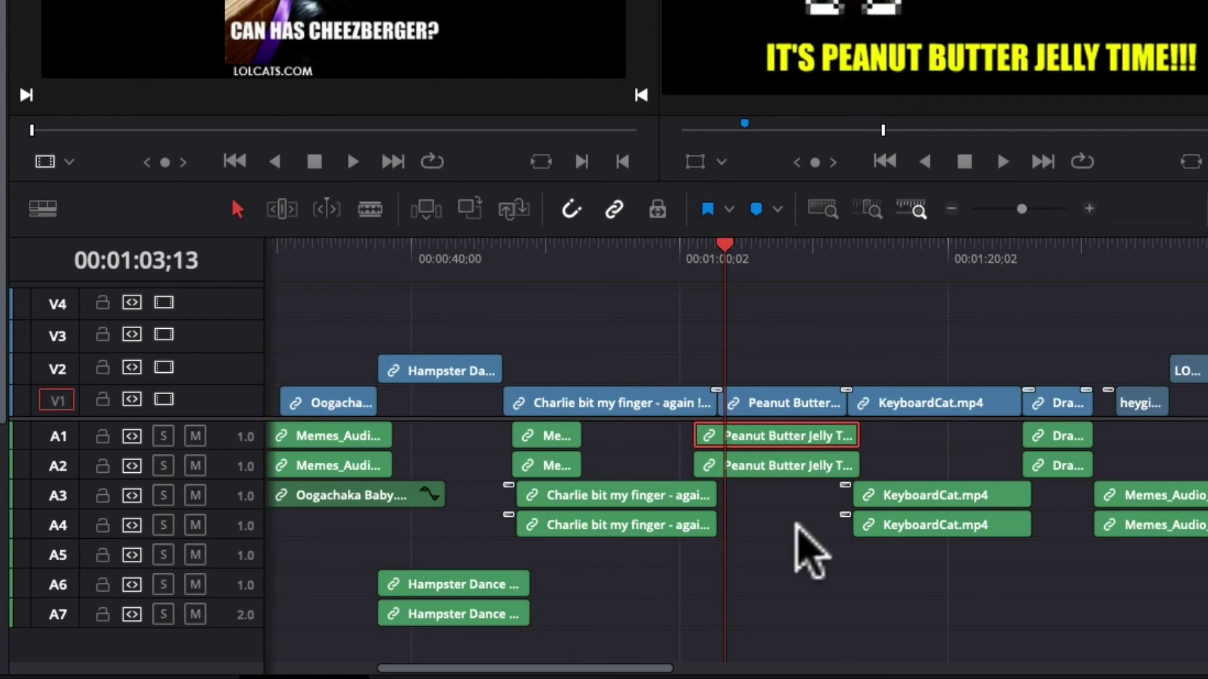
pyautogui.click(796, 526)
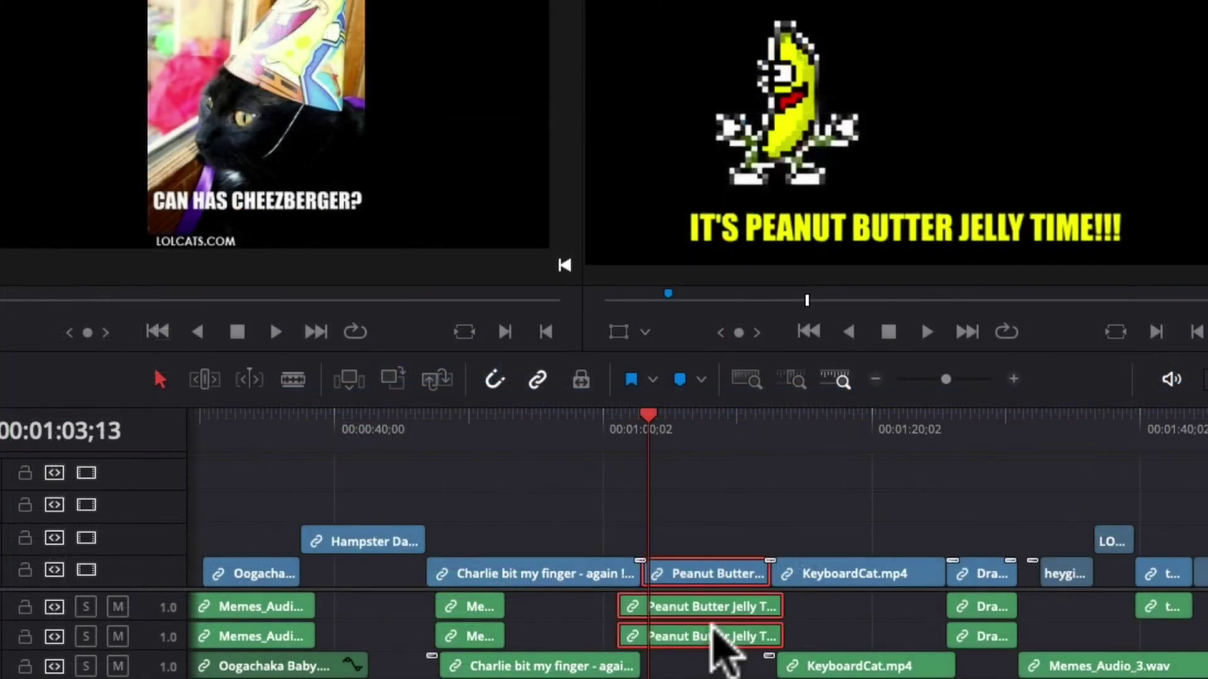
pyautogui.rightClick(713, 626)
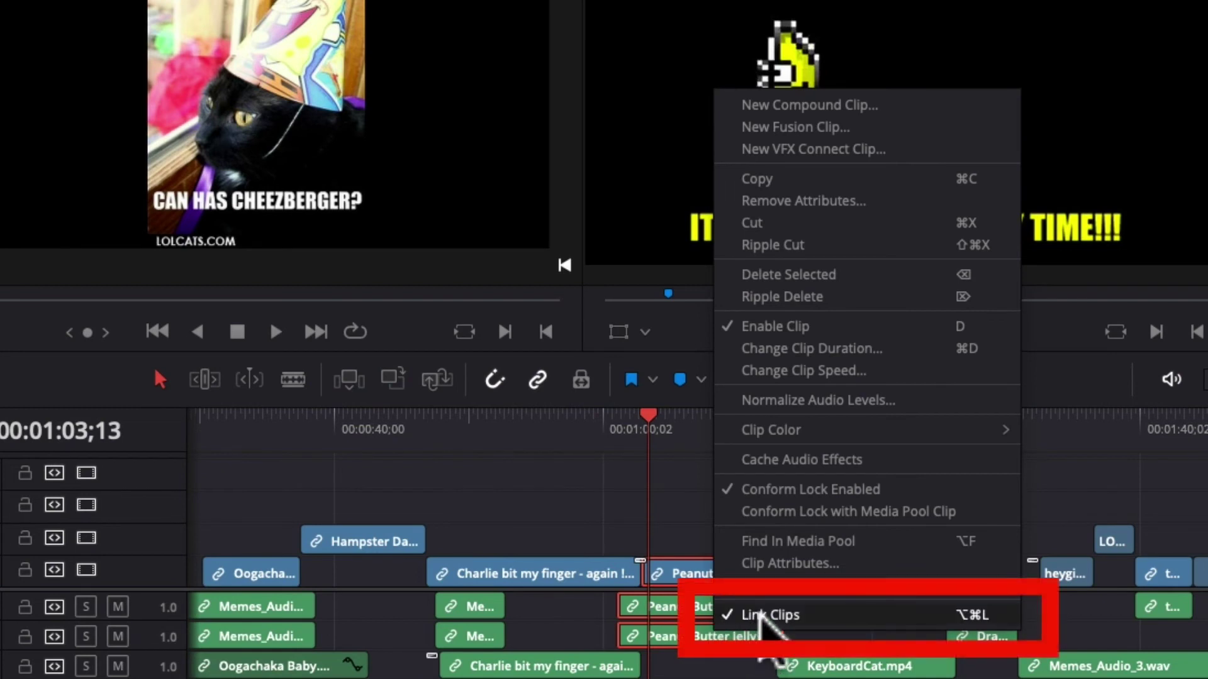
pyautogui.click(774, 616)
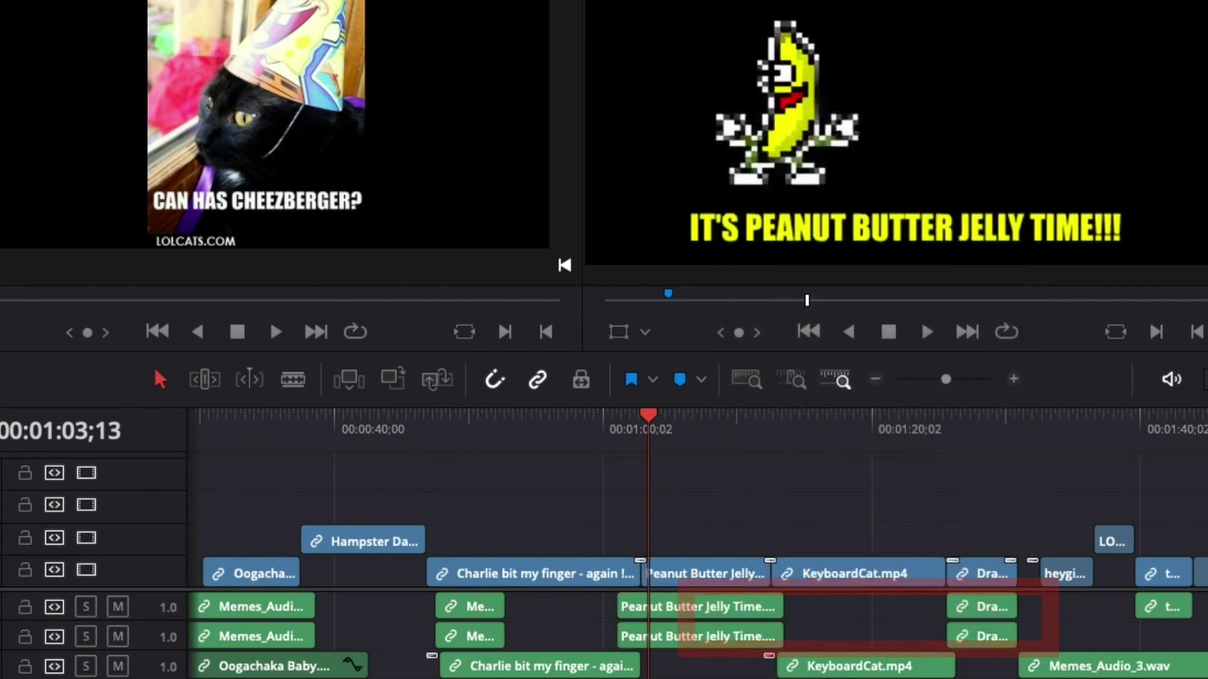
pyautogui.click(687, 637)
pyautogui.moveTo(687, 637); pyautogui.dragTo(679, 553)
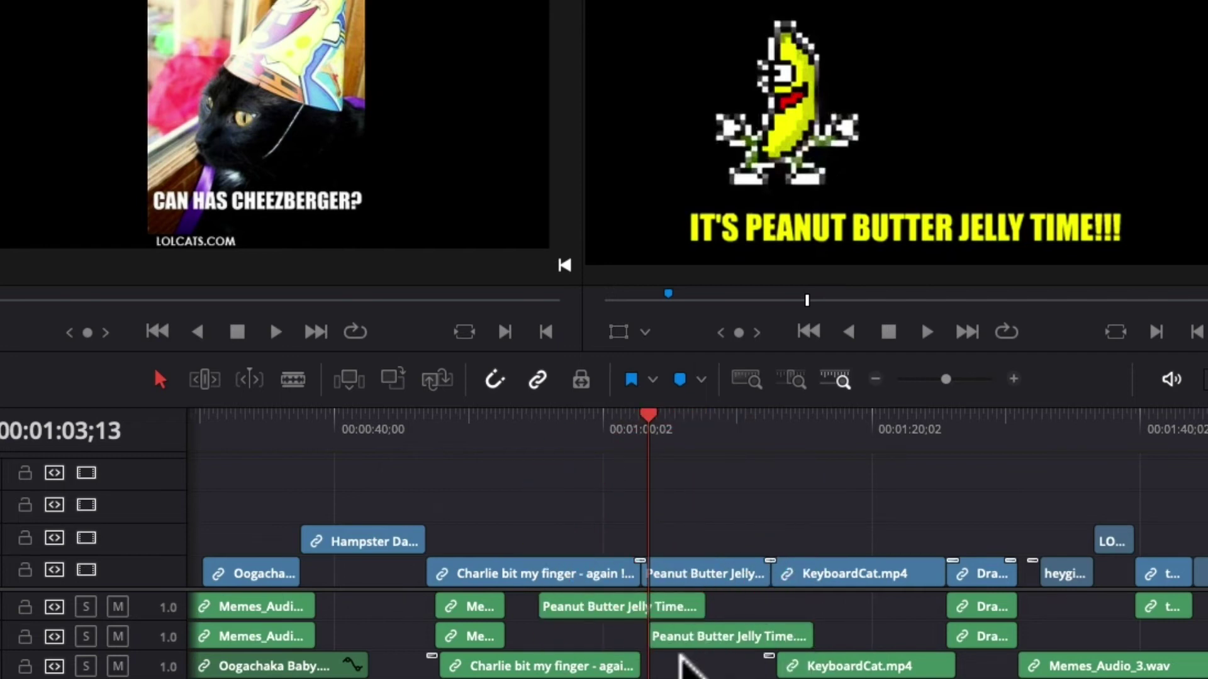
pyautogui.moveTo(701, 676); pyautogui.dragTo(695, 636)
pyautogui.press('BackSpace')
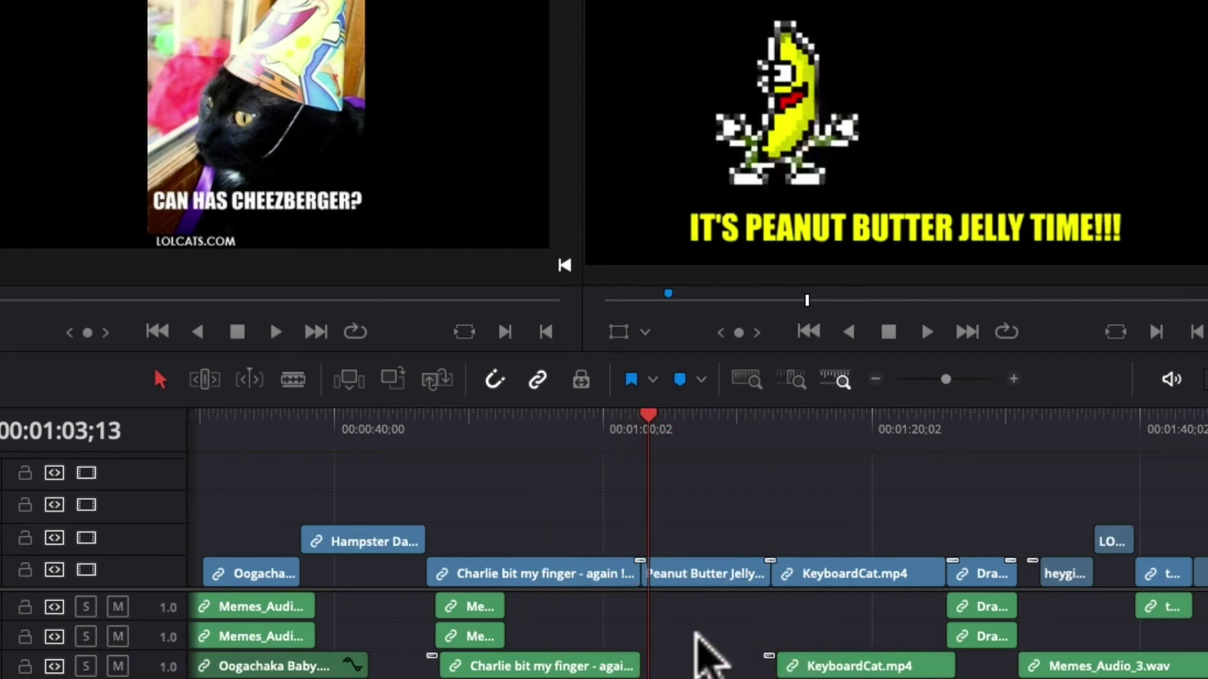
pyautogui.press('super+z')
pyautogui.press('super+z')
pyautogui.press('super+z')
pyautogui.press('super+z')
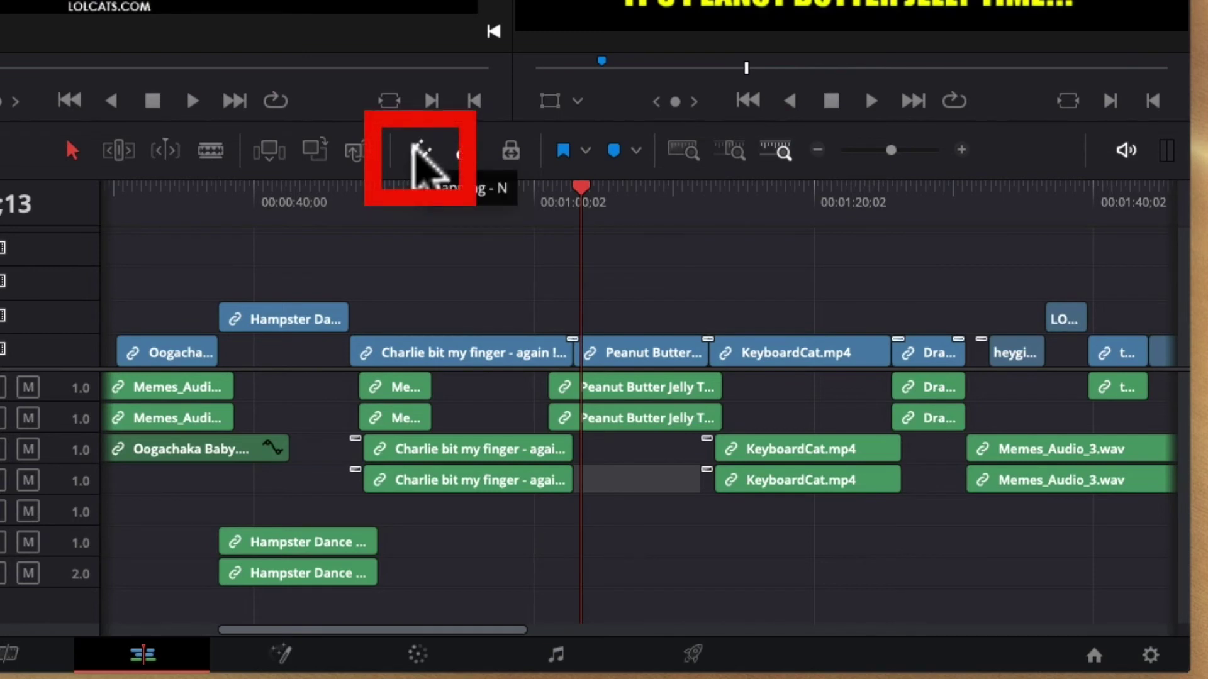
# Step: Drag Hampster Dance with its audio until its end snaps to Charlie bit my finger's start
pyautogui.click(256, 319)
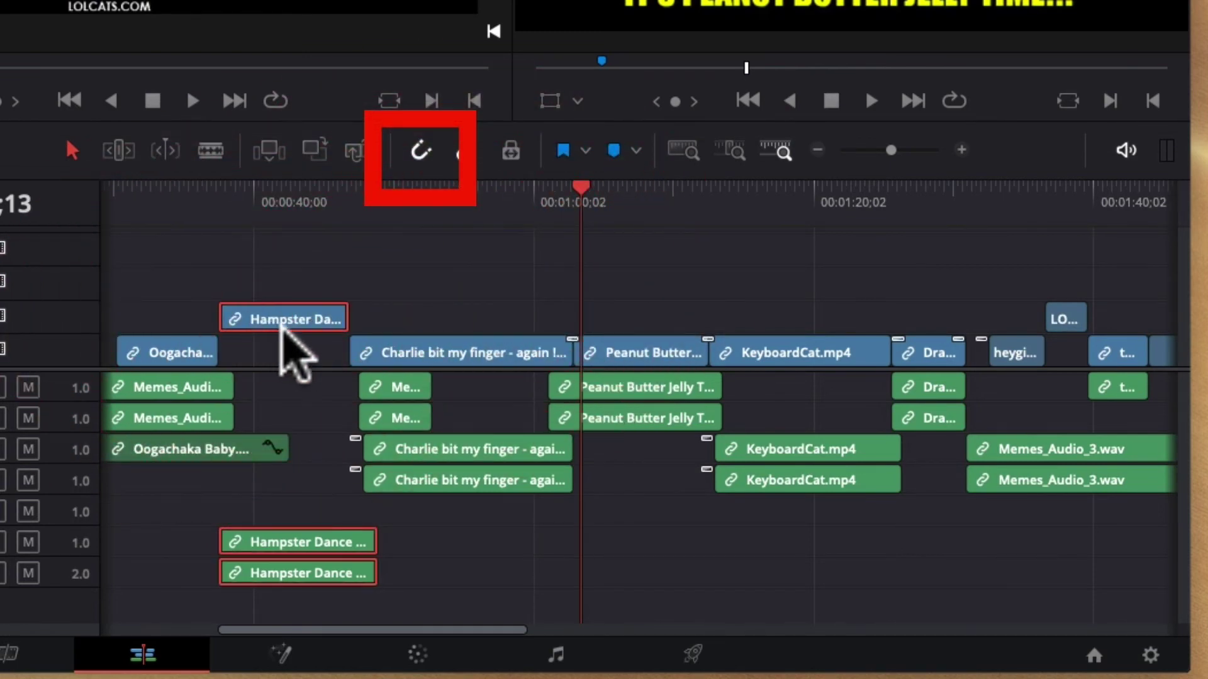
pyautogui.moveTo(282, 321)
pyautogui.mouseDown()
pyautogui.moveTo(254, 324)
pyautogui.moveTo(281, 320)
pyautogui.mouseUp()
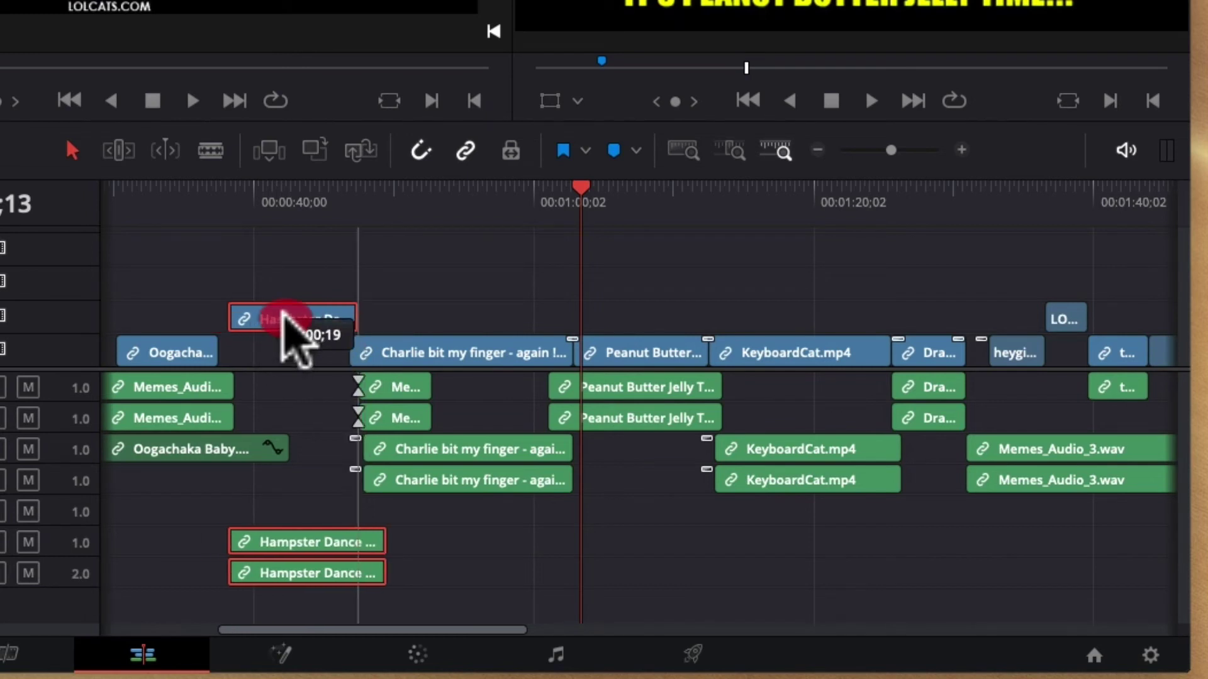
pyautogui.moveTo(282, 324); pyautogui.dragTo(277, 319)
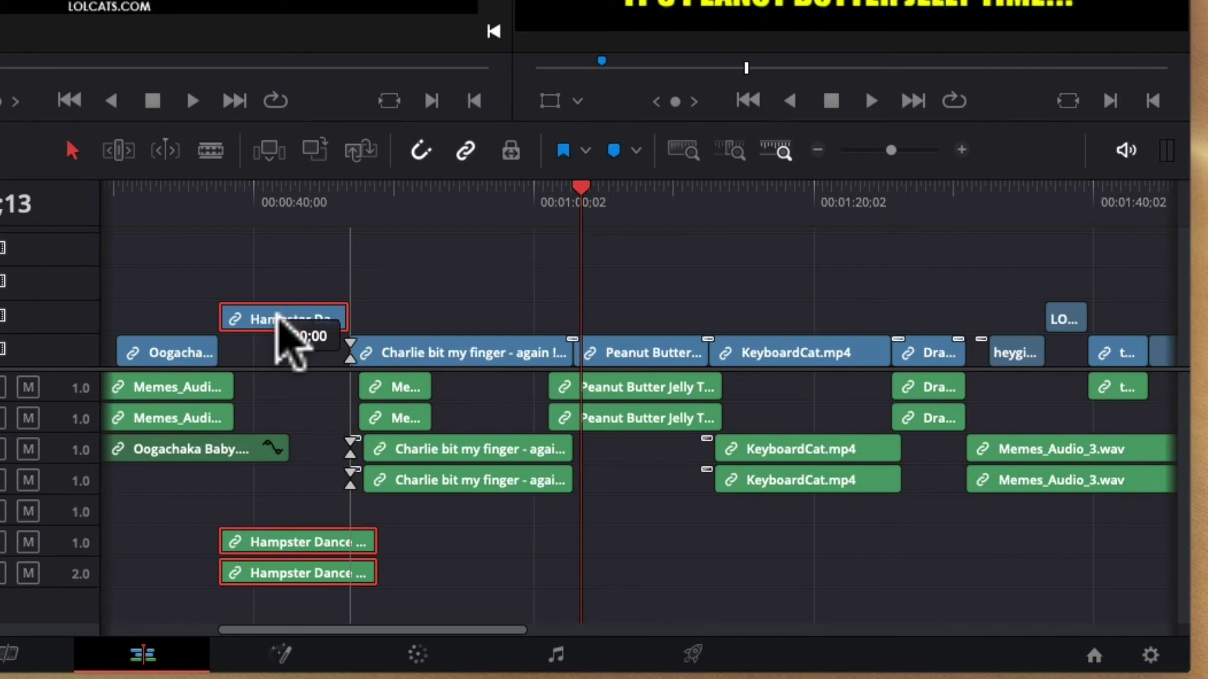
pyautogui.moveTo(283, 333); pyautogui.dragTo(283, 333)
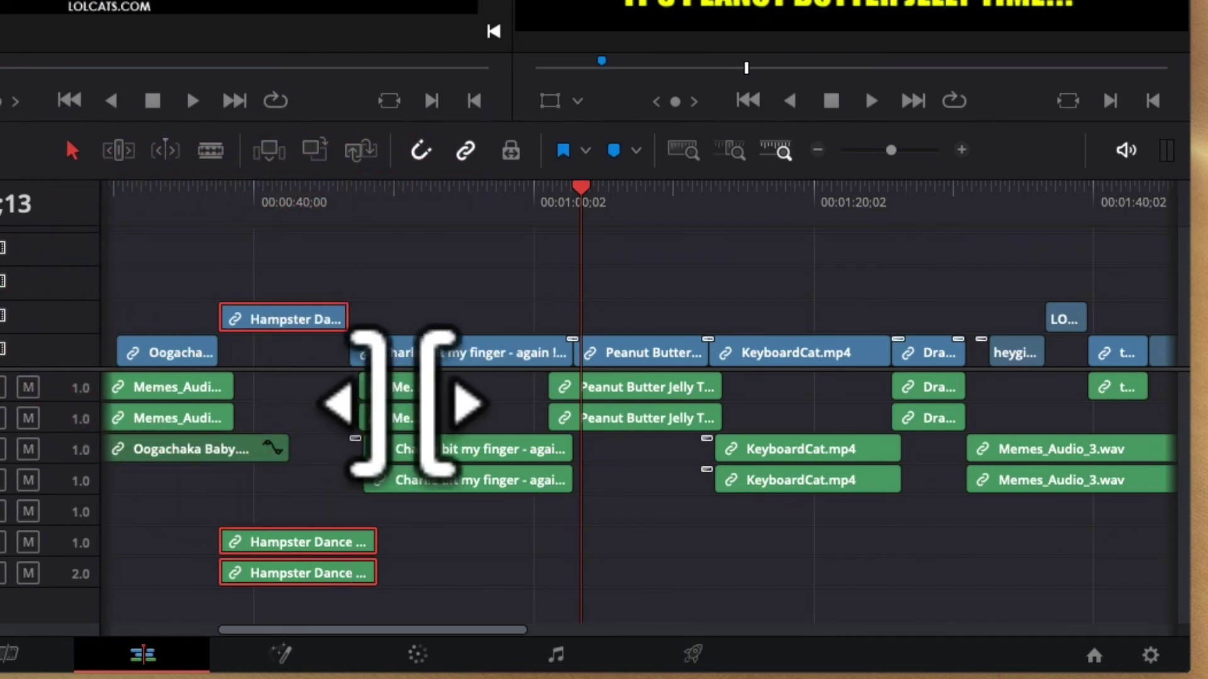
pyautogui.click(485, 356)
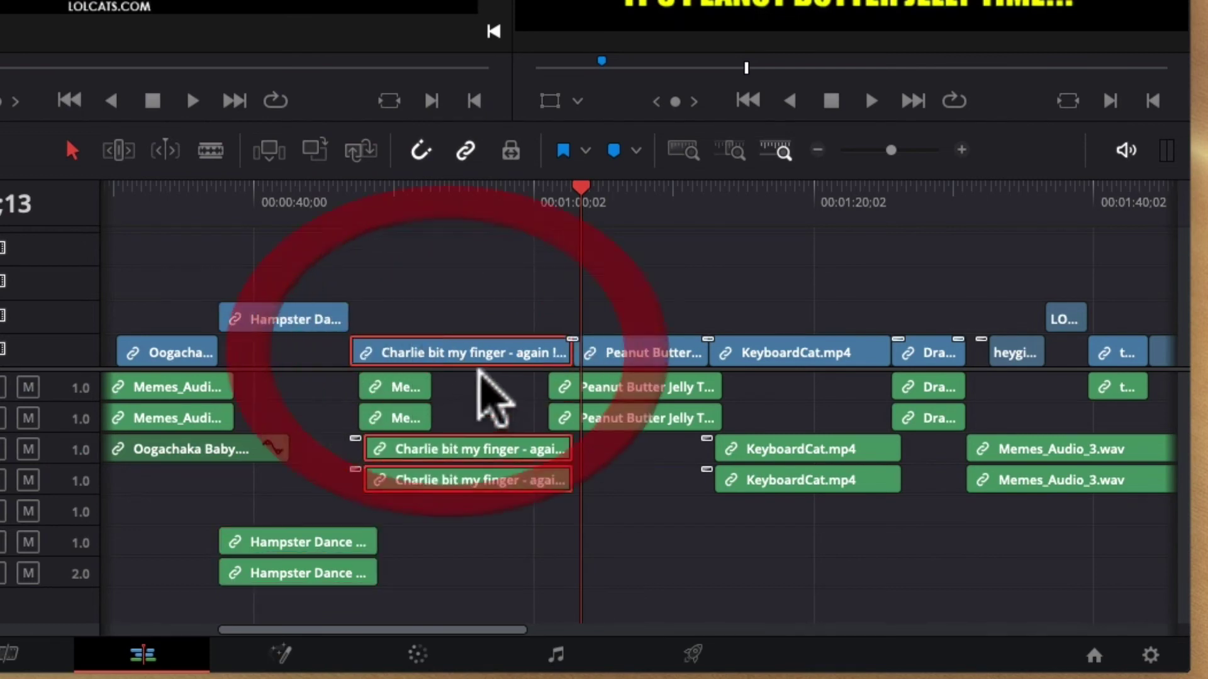
pyautogui.click(320, 321)
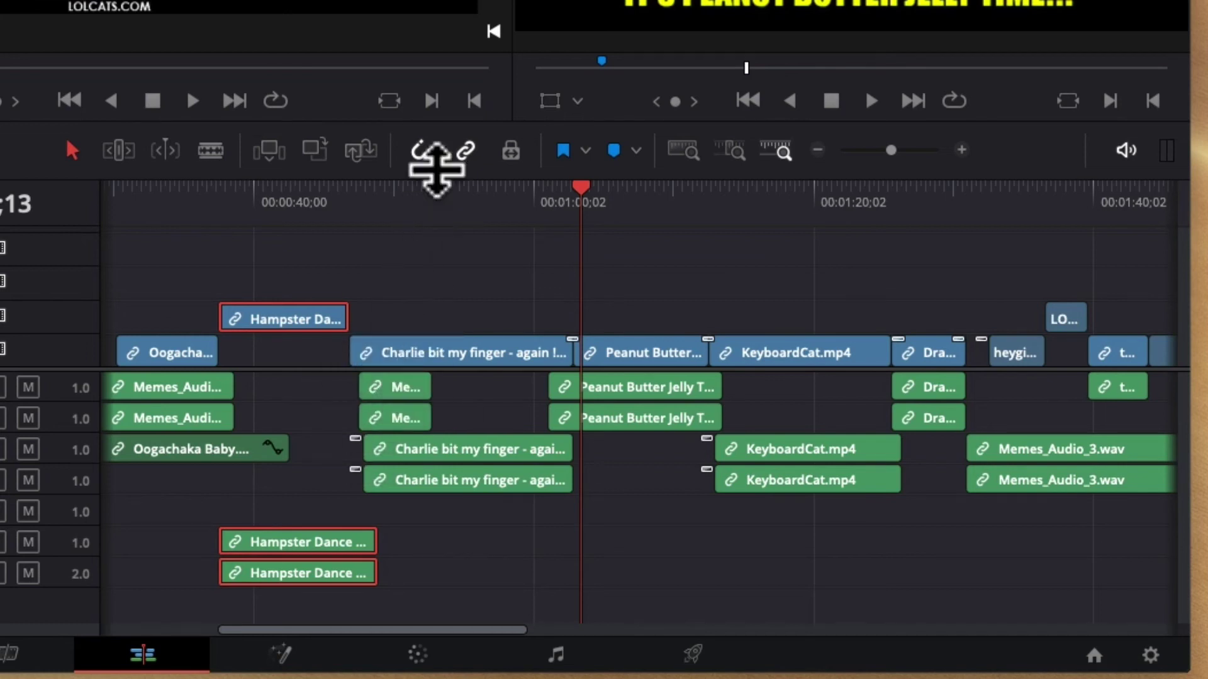
pyautogui.moveTo(264, 312)
pyautogui.mouseDown()
pyautogui.moveTo(281, 312)
pyautogui.moveTo(266, 311)
pyautogui.mouseUp()
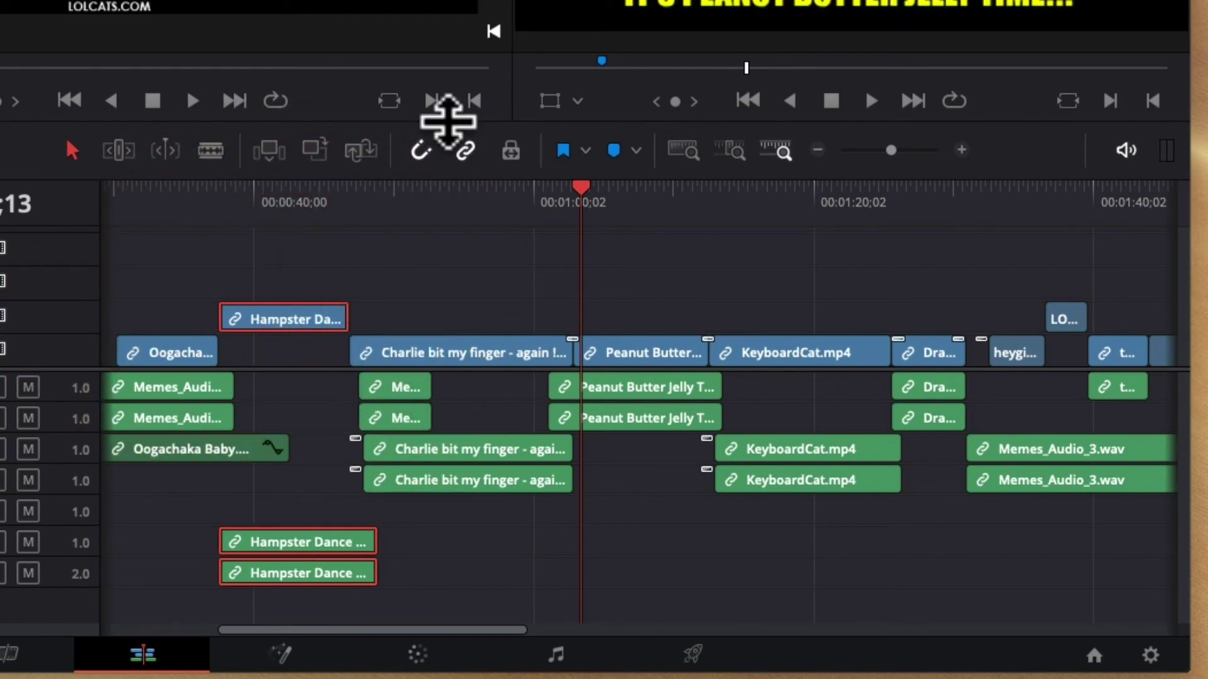
# Step: With snapping off and Detail Zoom on, nudge Hampster Dance 00;04 later, then re-enable snapping
pyautogui.click(420, 149)
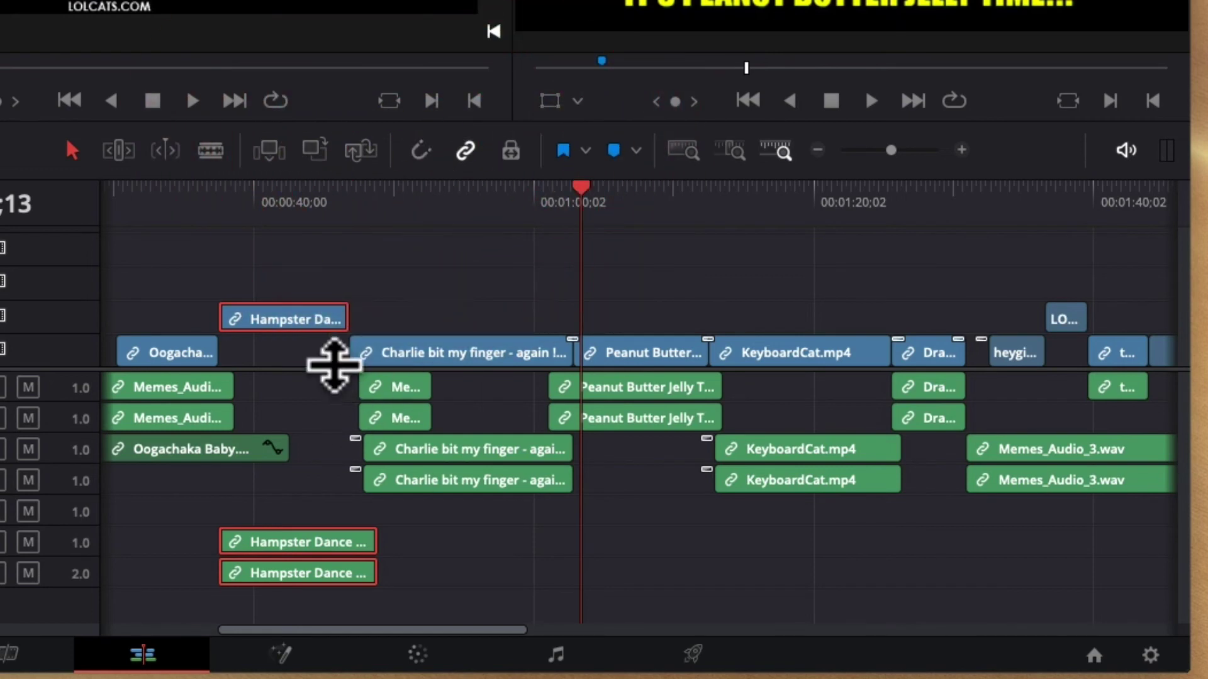
pyautogui.click(730, 151)
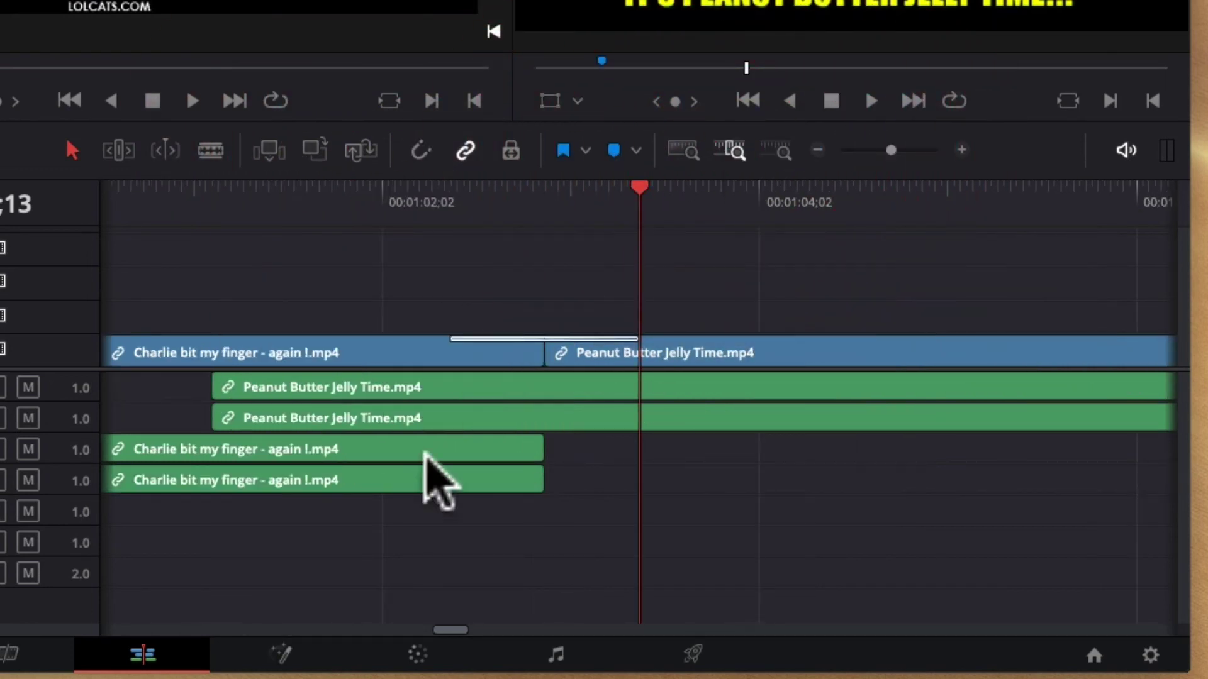
pyautogui.click(380, 355)
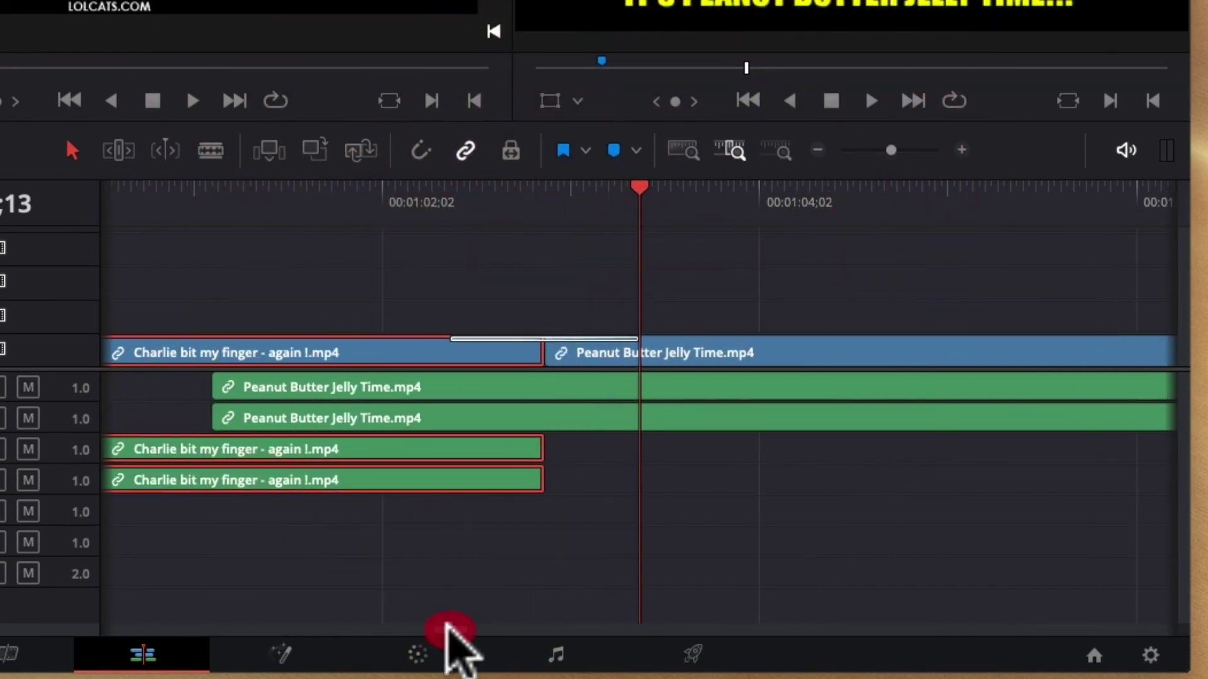
pyautogui.moveTo(446, 628); pyautogui.dragTo(352, 638)
pyautogui.moveTo(525, 322); pyautogui.dragTo(564, 303)
pyautogui.click(420, 150)
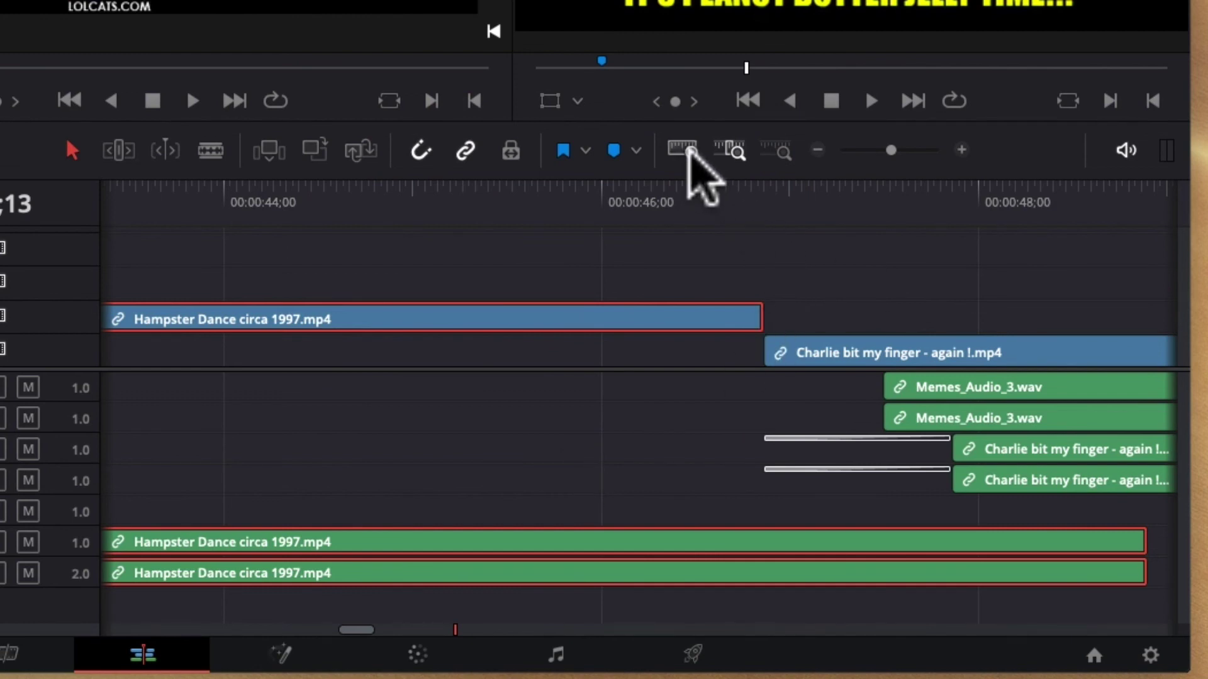
pyautogui.click(688, 149)
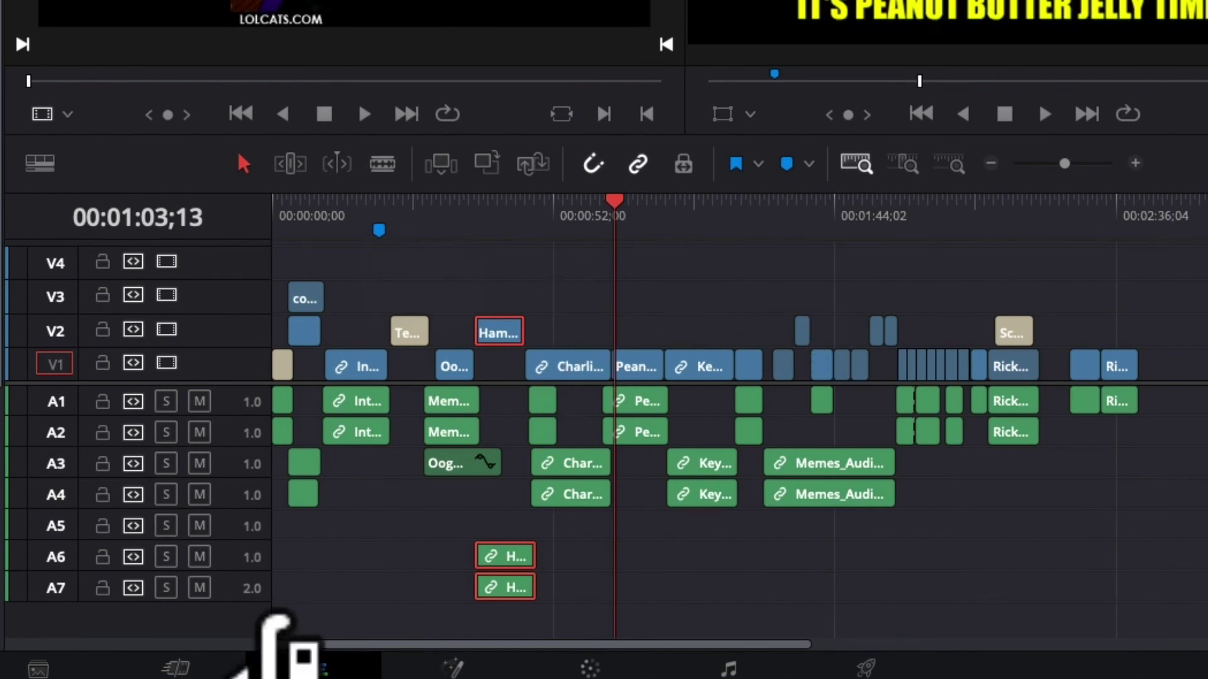
# Step: Move the playhead to 00:01:07;10 and add Marker 2 there
pyautogui.moveTo(433, 213); pyautogui.dragTo(608, 214)
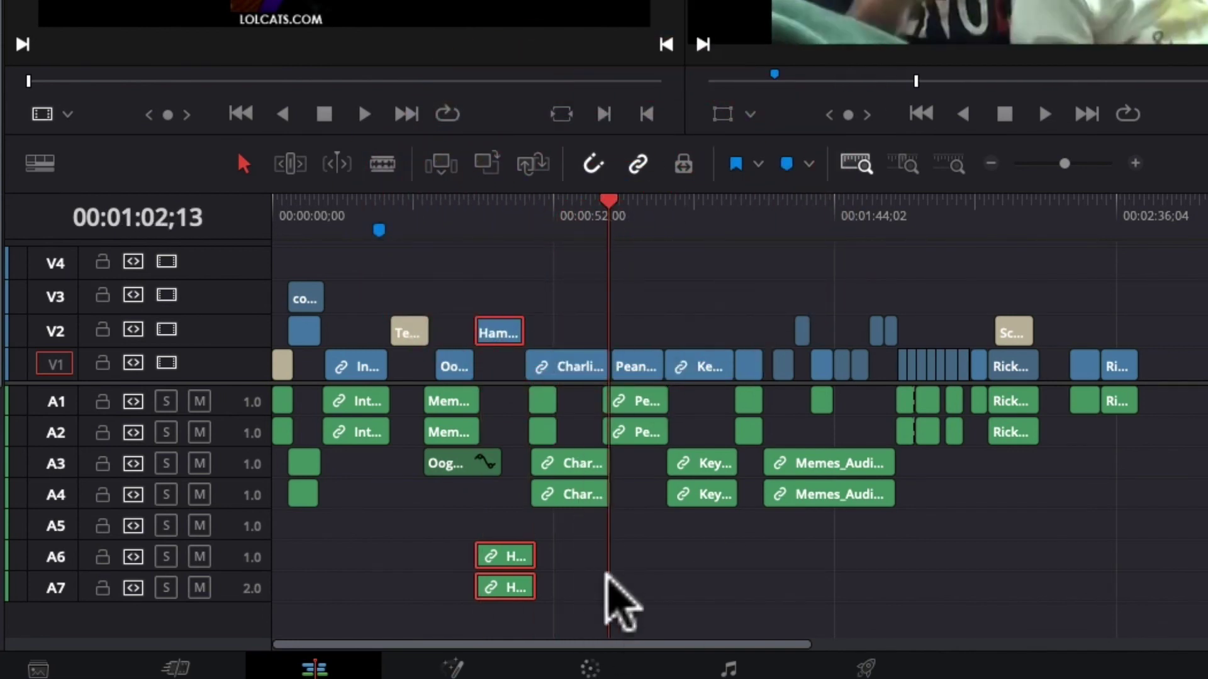
pyautogui.moveTo(597, 214); pyautogui.dragTo(635, 214)
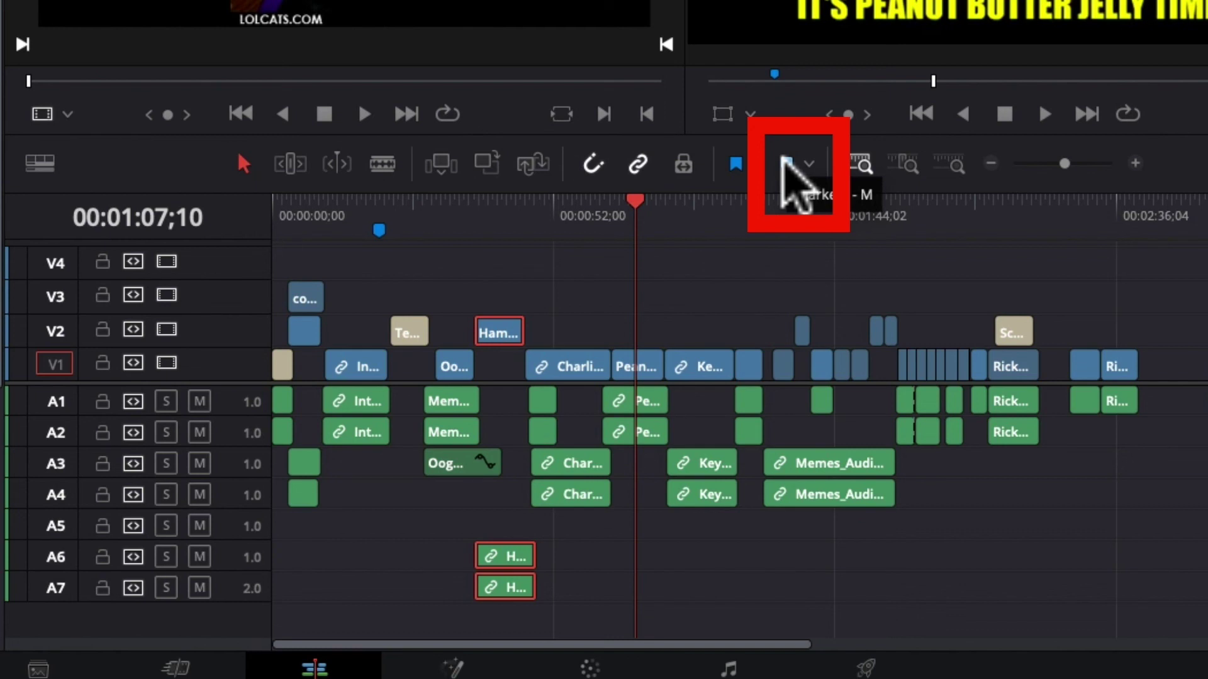
pyautogui.click(784, 163)
pyautogui.click(706, 220)
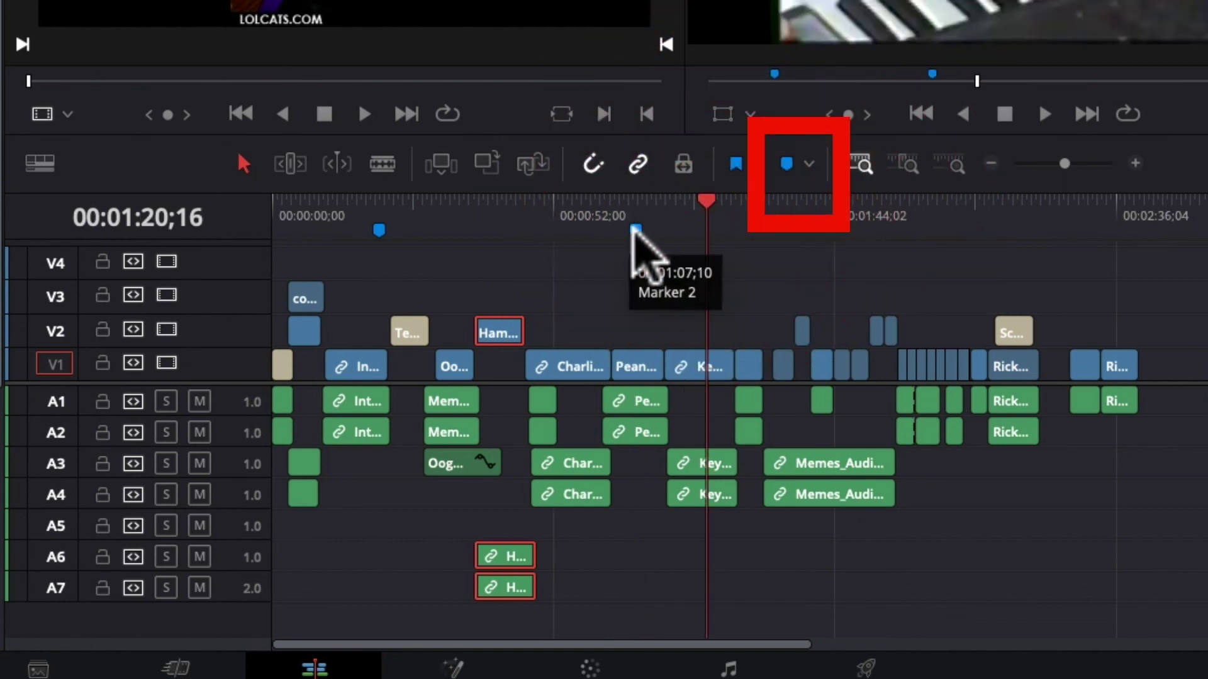
# Step: Jump back to Marker 2 and view the ruler's marker options without removing any markers
pyautogui.click(658, 202)
pyautogui.click(635, 229)
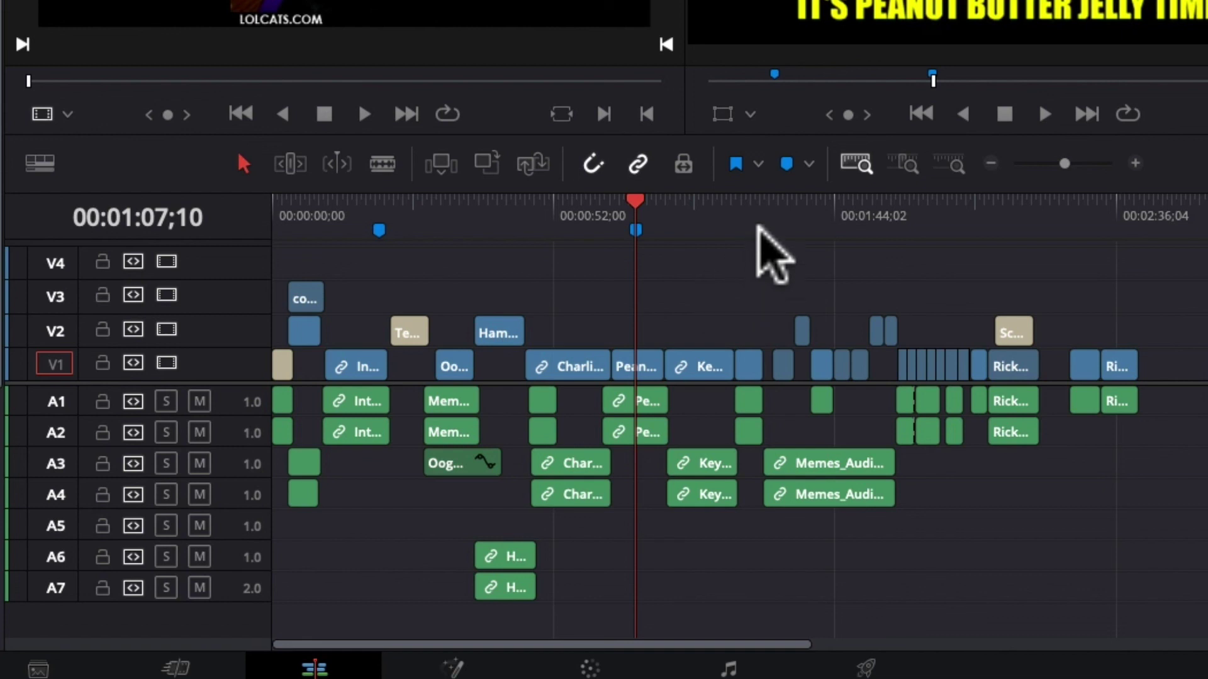
pyautogui.rightClick(752, 215)
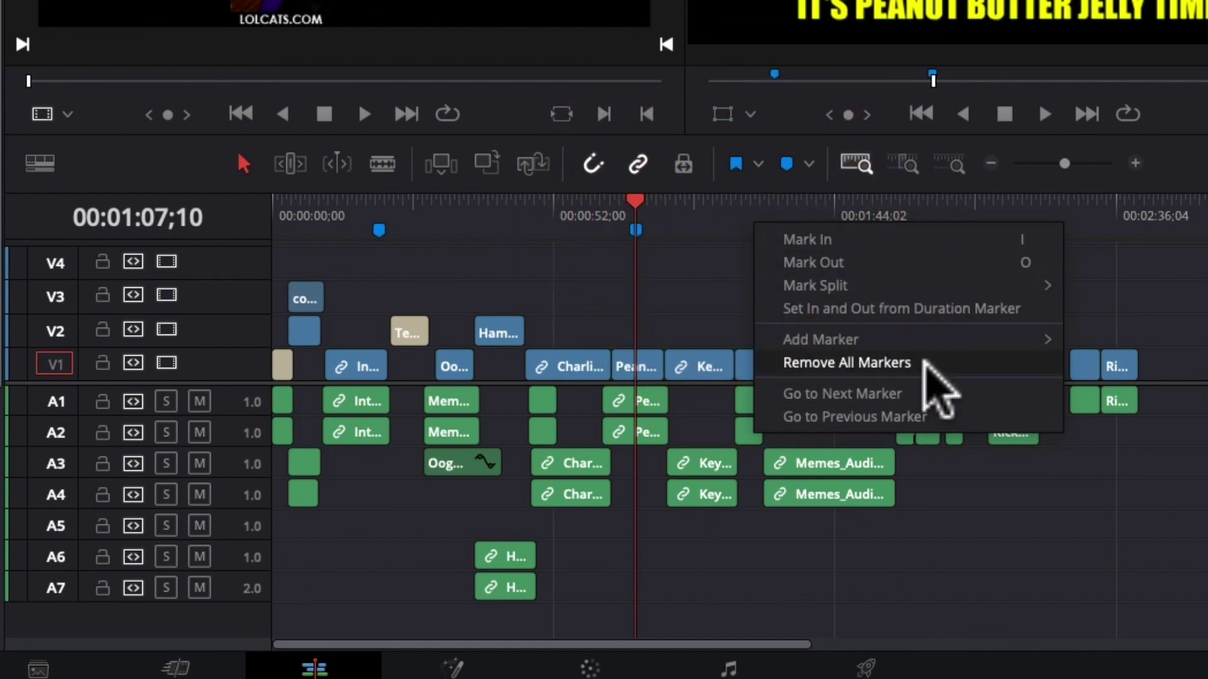
pyautogui.click(669, 217)
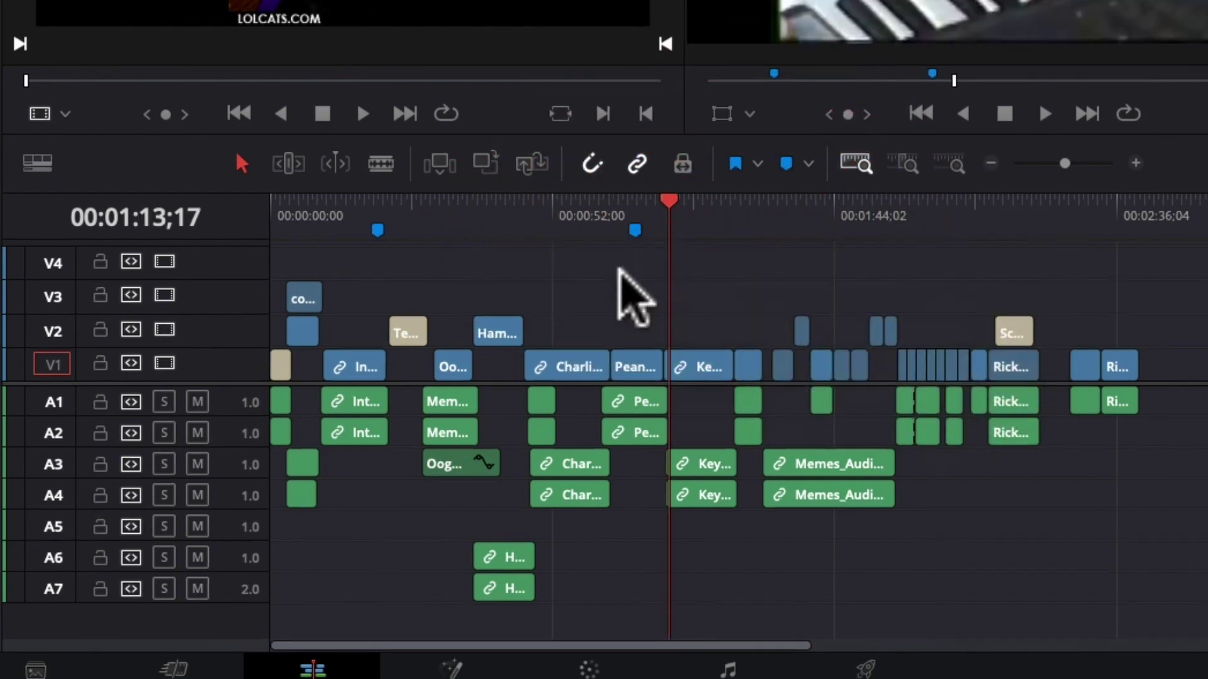
pyautogui.click(633, 231)
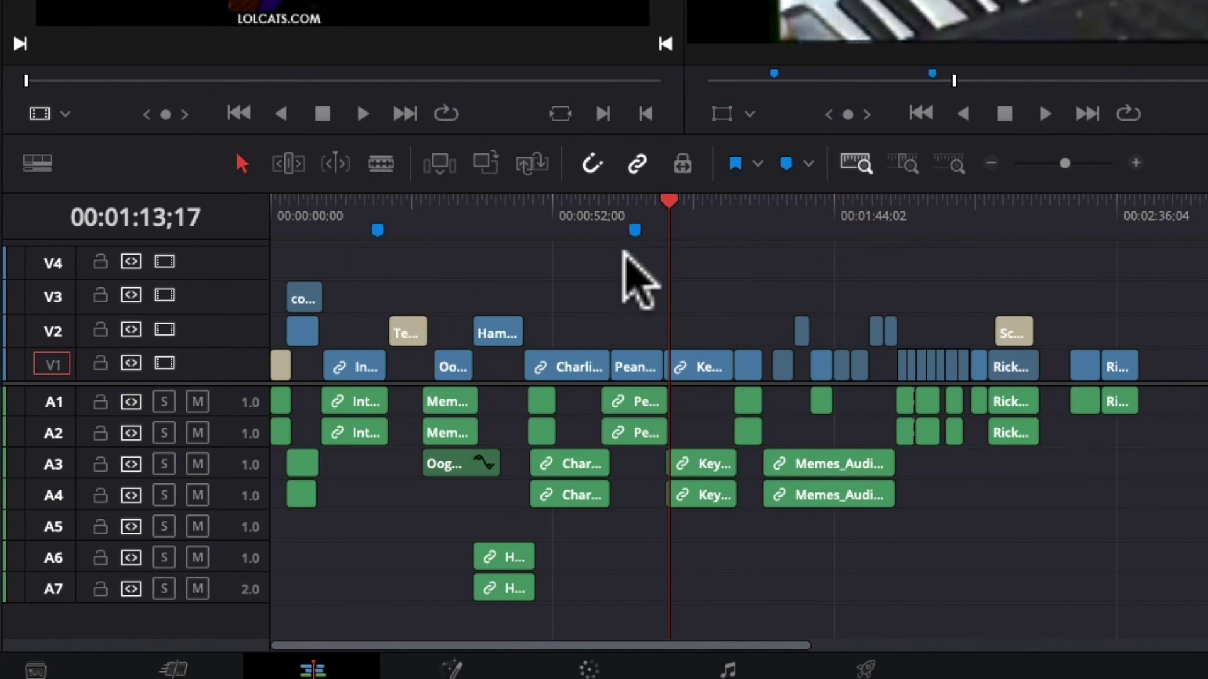
pyautogui.click(625, 258)
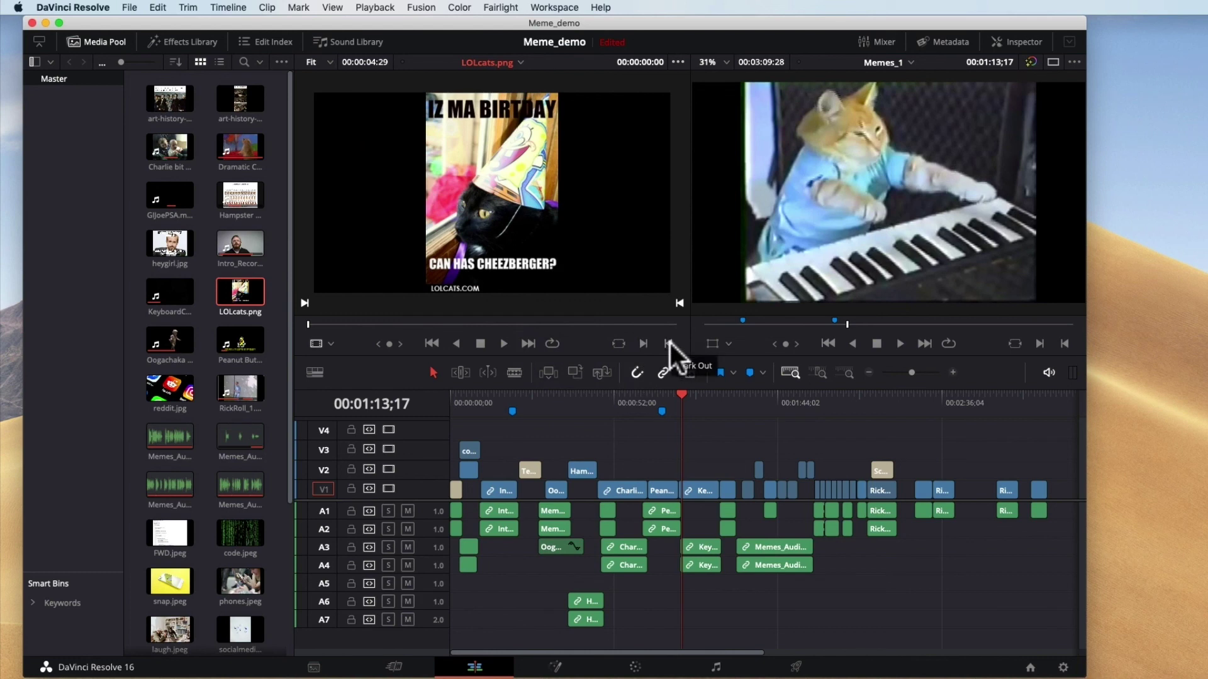
pyautogui.moveTo(955, 404); pyautogui.dragTo(920, 410)
pyautogui.moveTo(948, 416)
pyautogui.mouseDown()
pyautogui.moveTo(1059, 423)
pyautogui.moveTo(932, 418)
pyautogui.mouseUp()
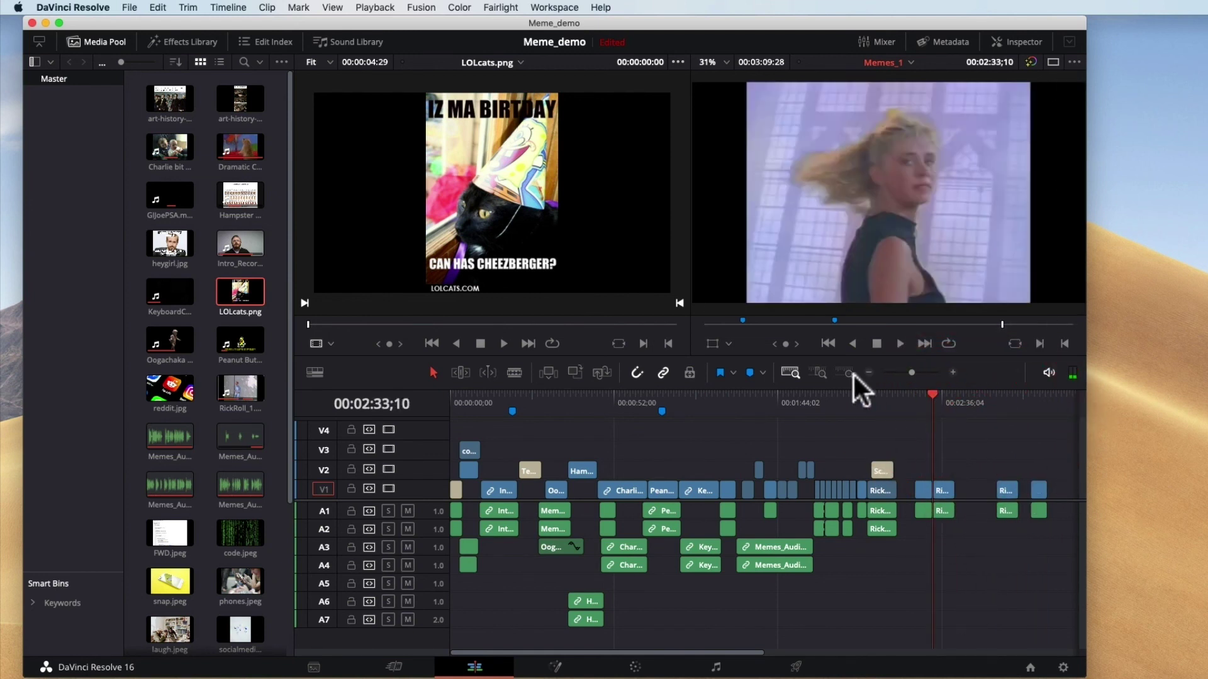
pyautogui.moveTo(933, 402); pyautogui.dragTo(899, 403)
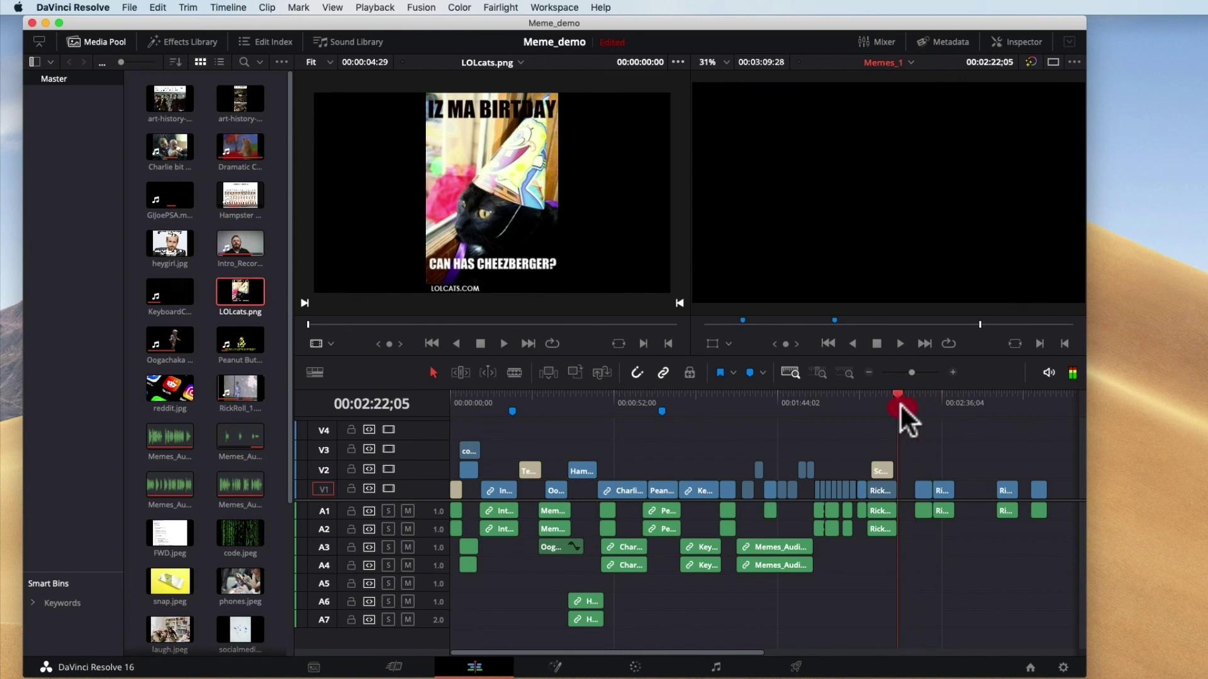
pyautogui.click(1062, 344)
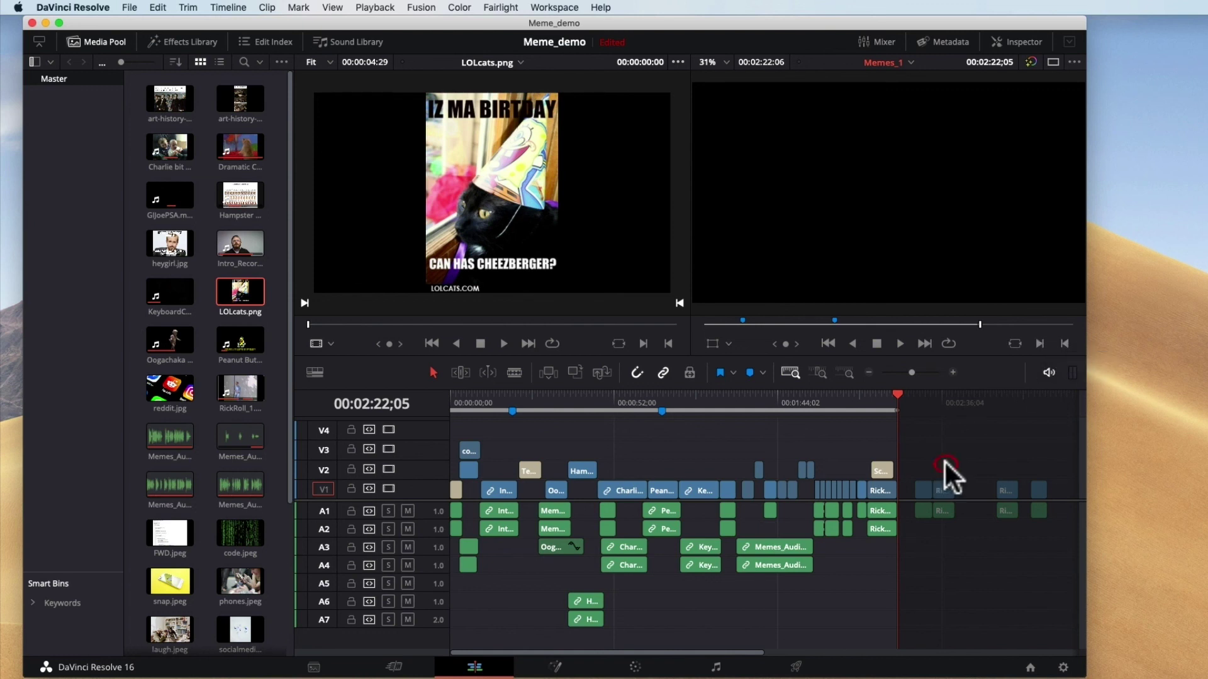
pyautogui.click(891, 432)
pyautogui.press('super+z')
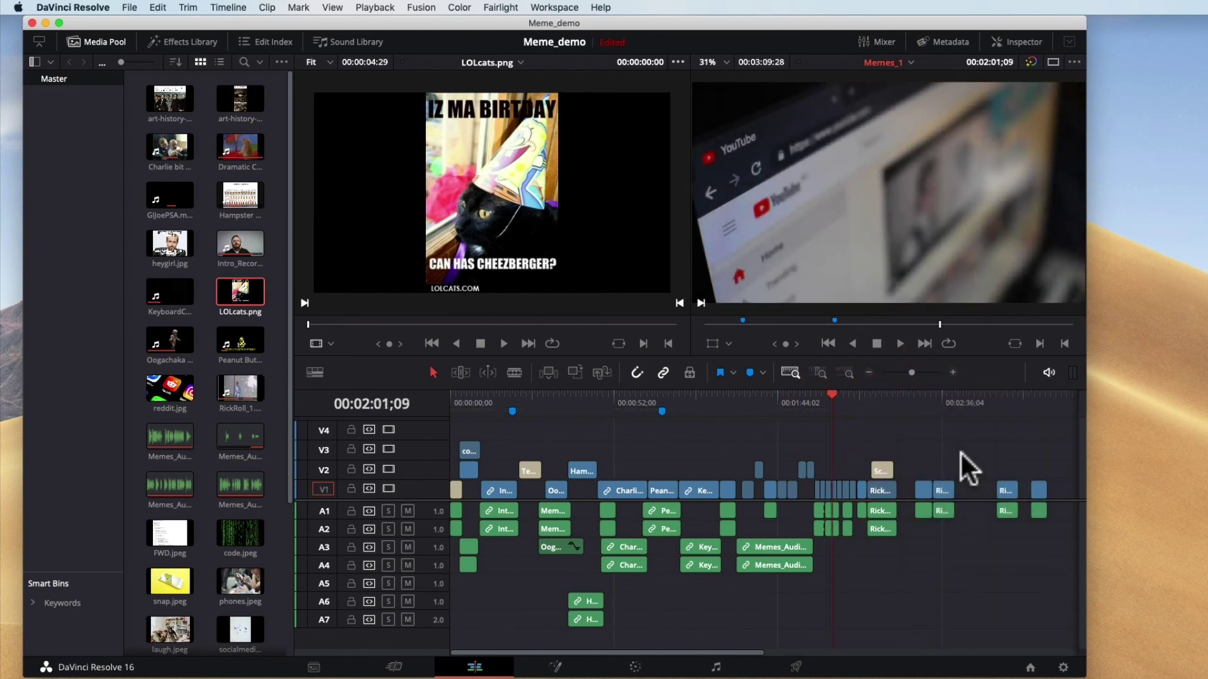